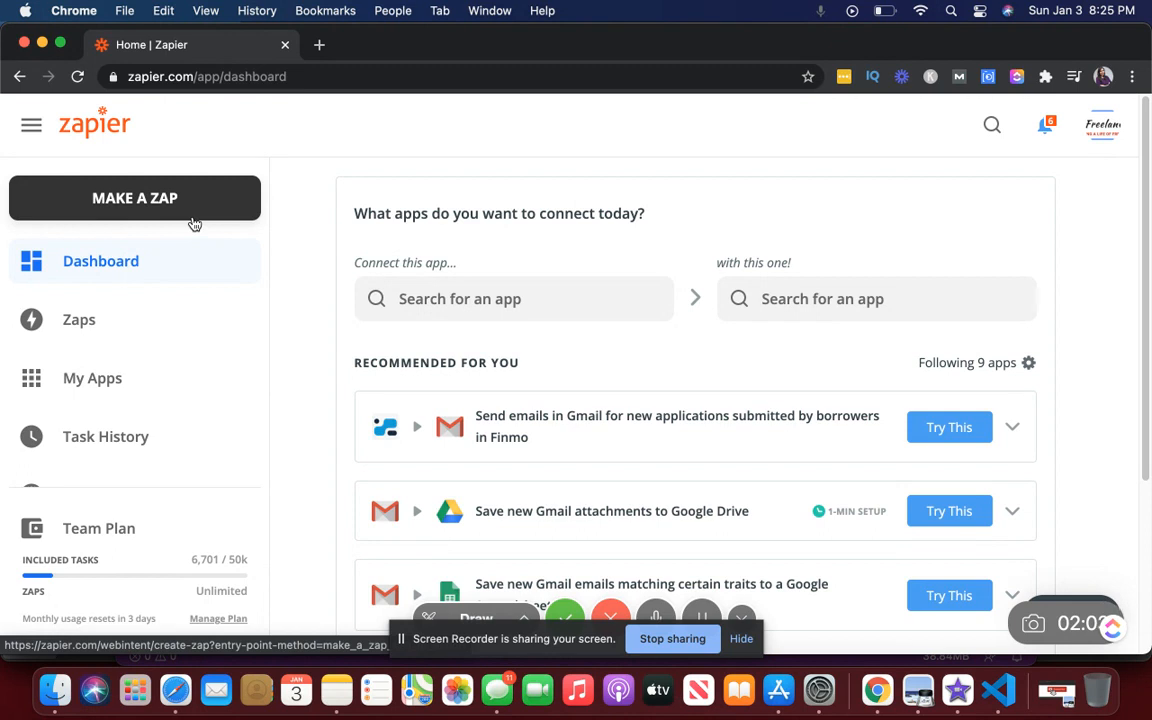
# Create a new Zap and choose Acuity Scheduling as its trigger app.
pyautogui.click(152, 201)
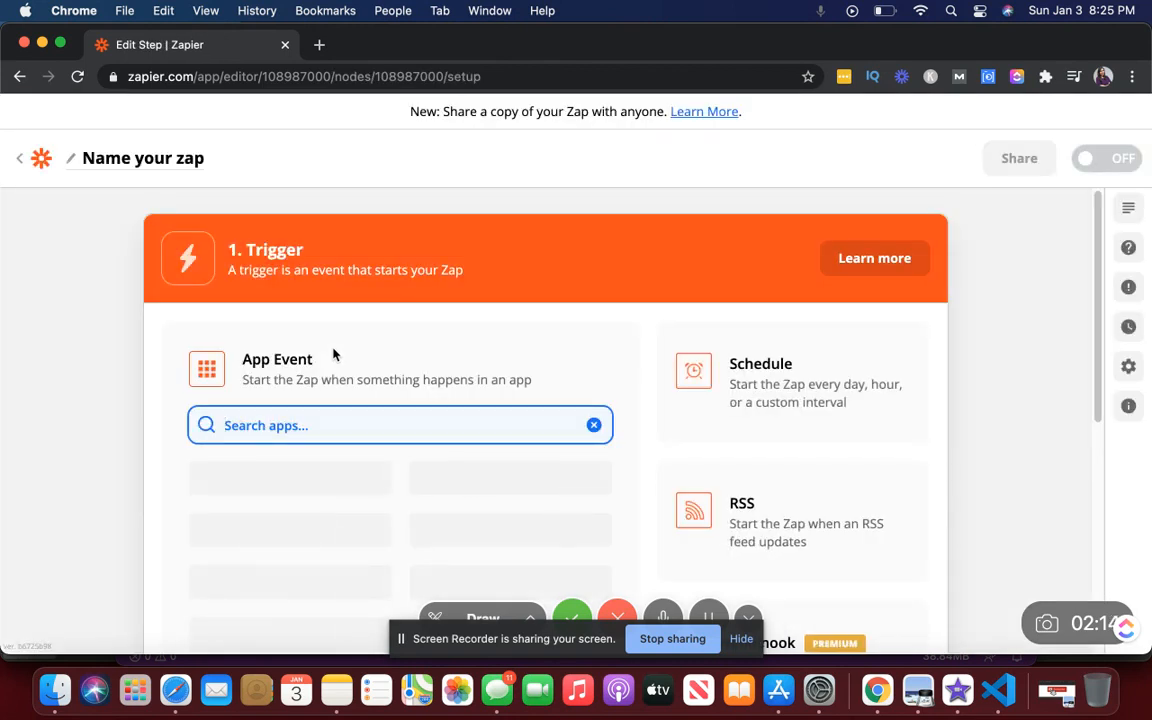
pyautogui.scroll(-3, 342, 373)
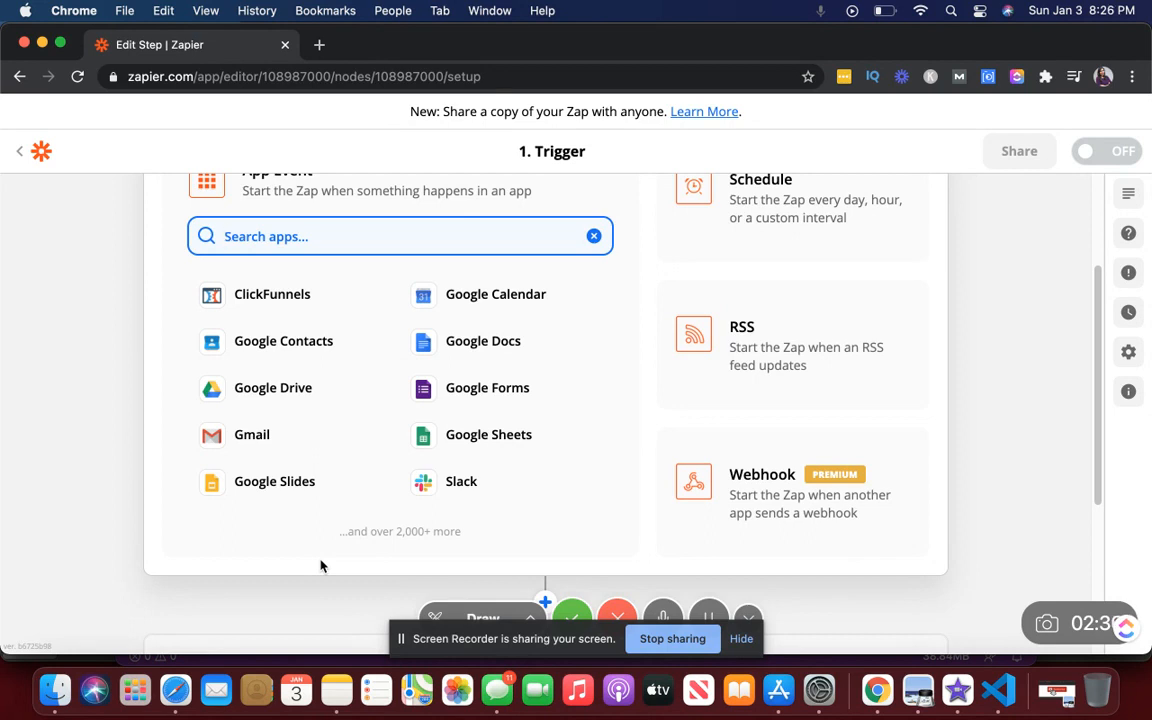
pyautogui.scroll(3, 320, 566)
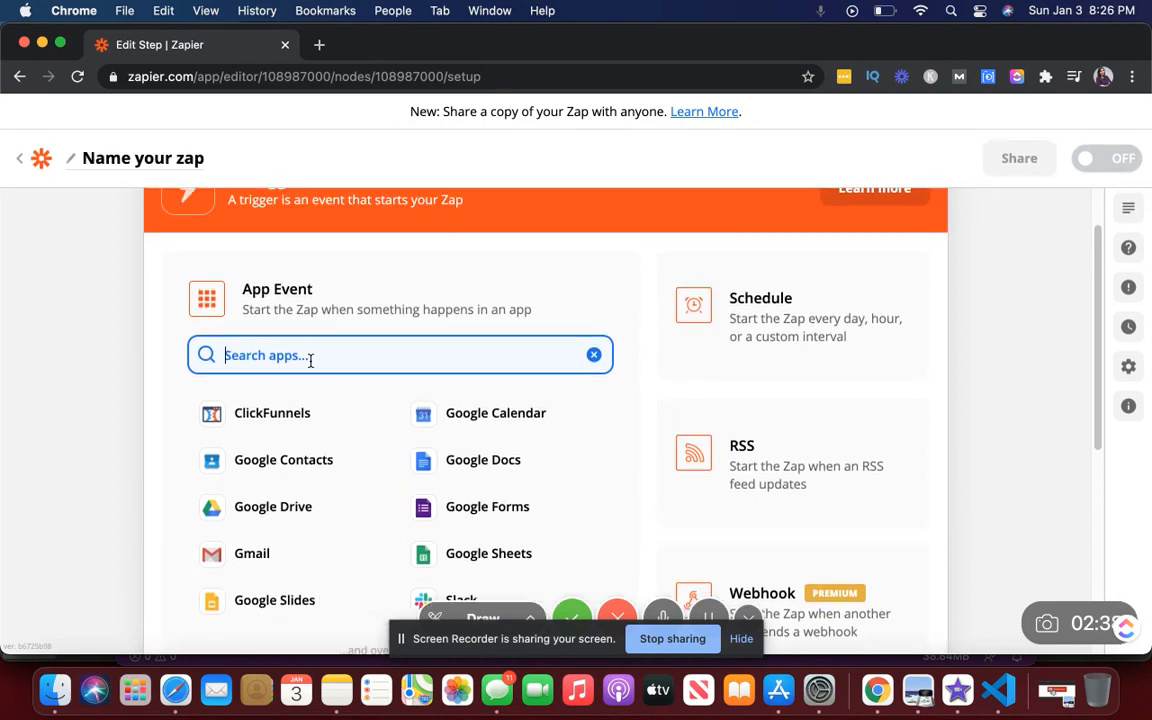
pyautogui.write('acuity')
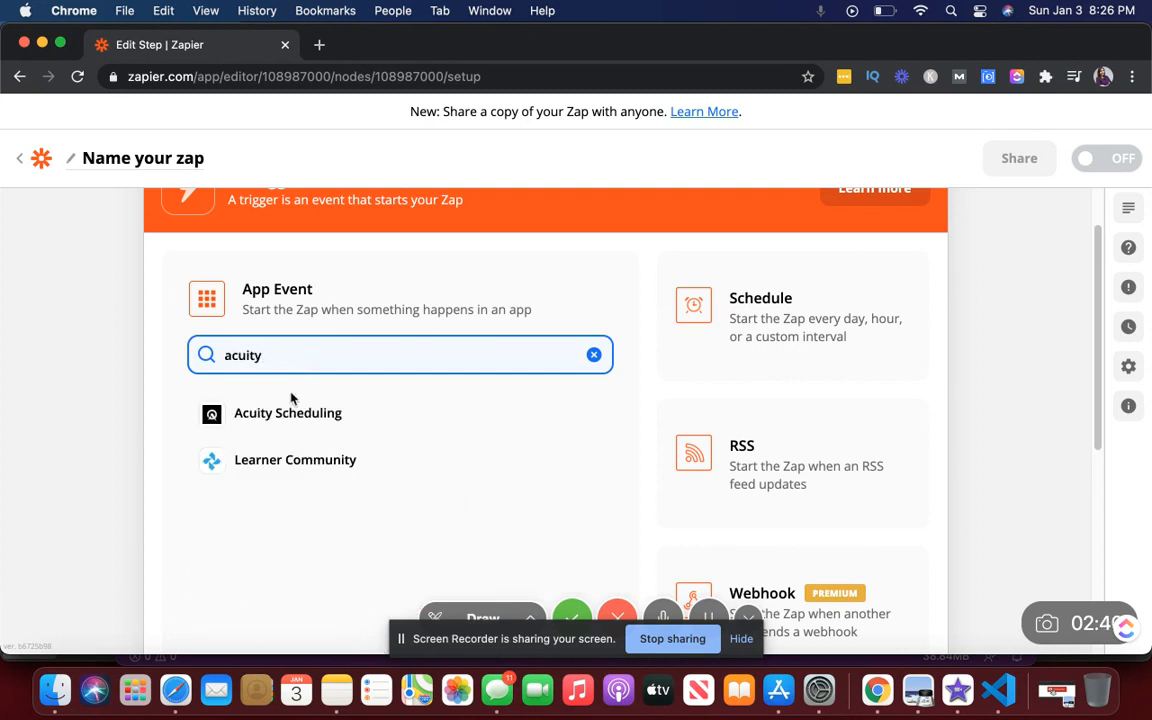
pyautogui.click(288, 427)
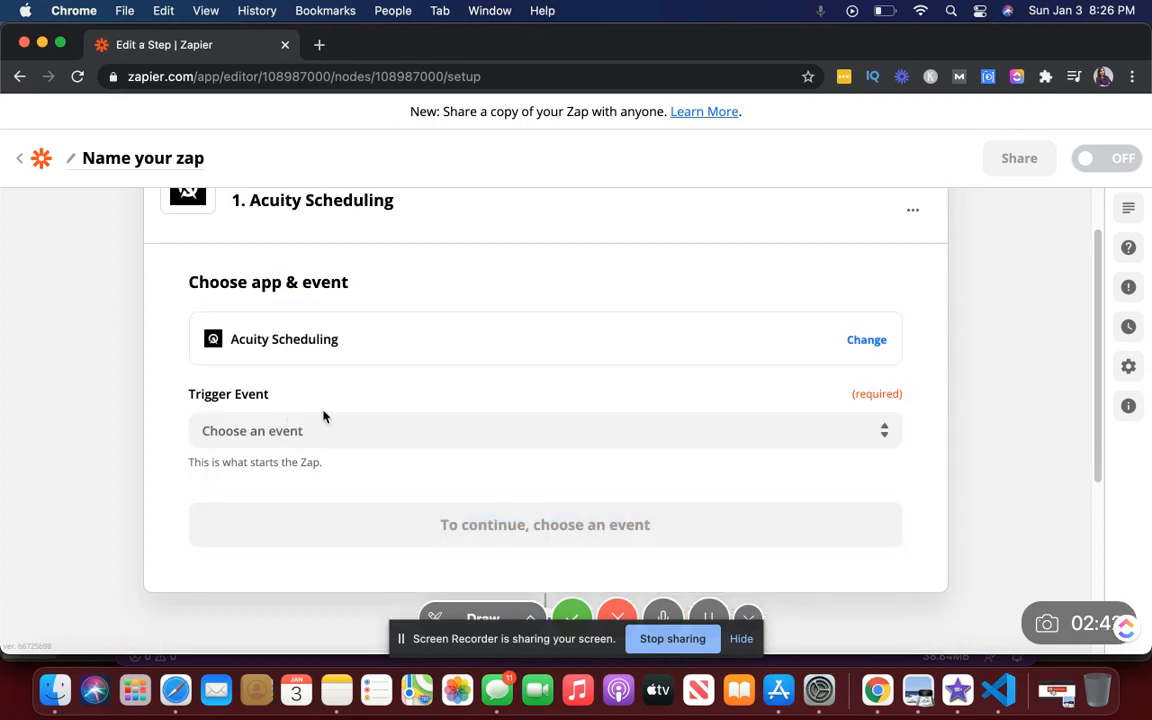
# Set the Acuity Scheduling trigger event to New Appointment and continue to the account selection.
pyautogui.scroll(1, 270, 249)
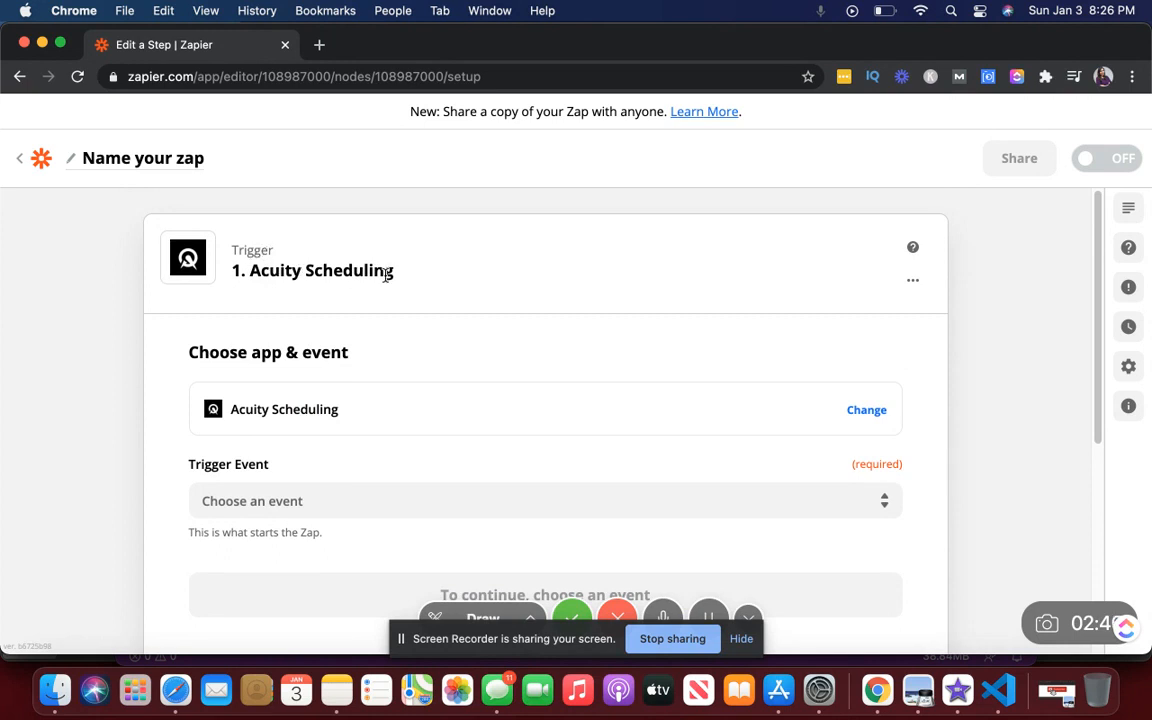
pyautogui.scroll(-2, 370, 265)
pyautogui.scroll(-1, 386, 283)
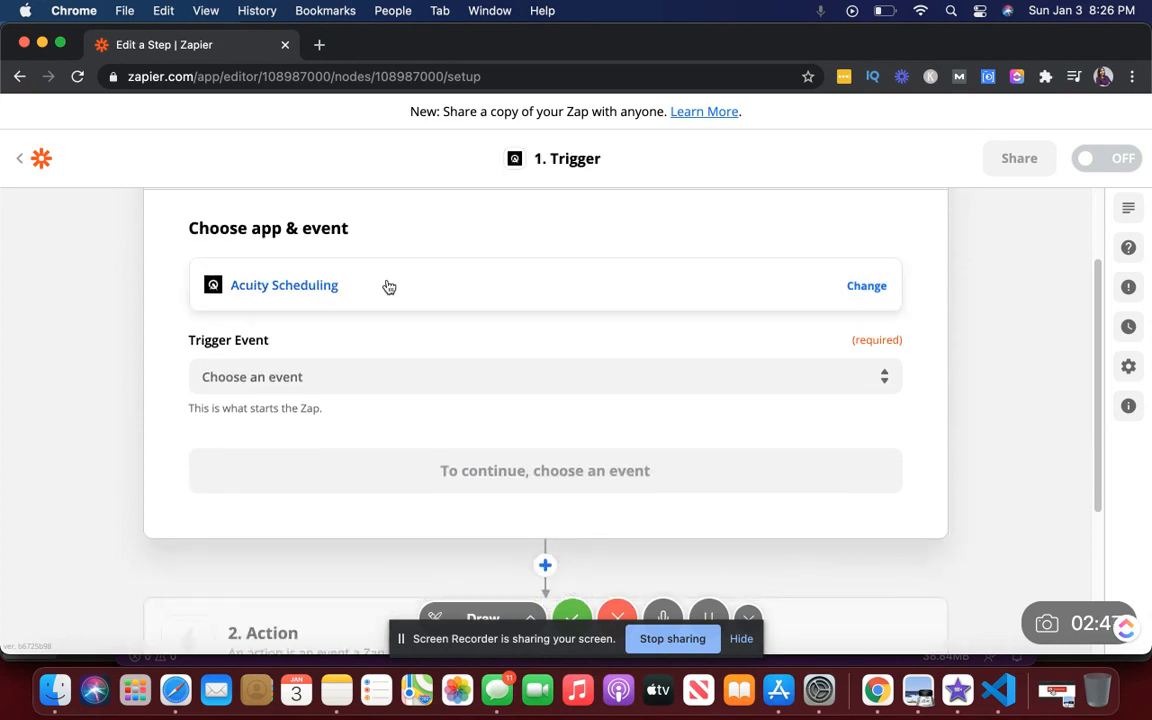
pyautogui.click(340, 388)
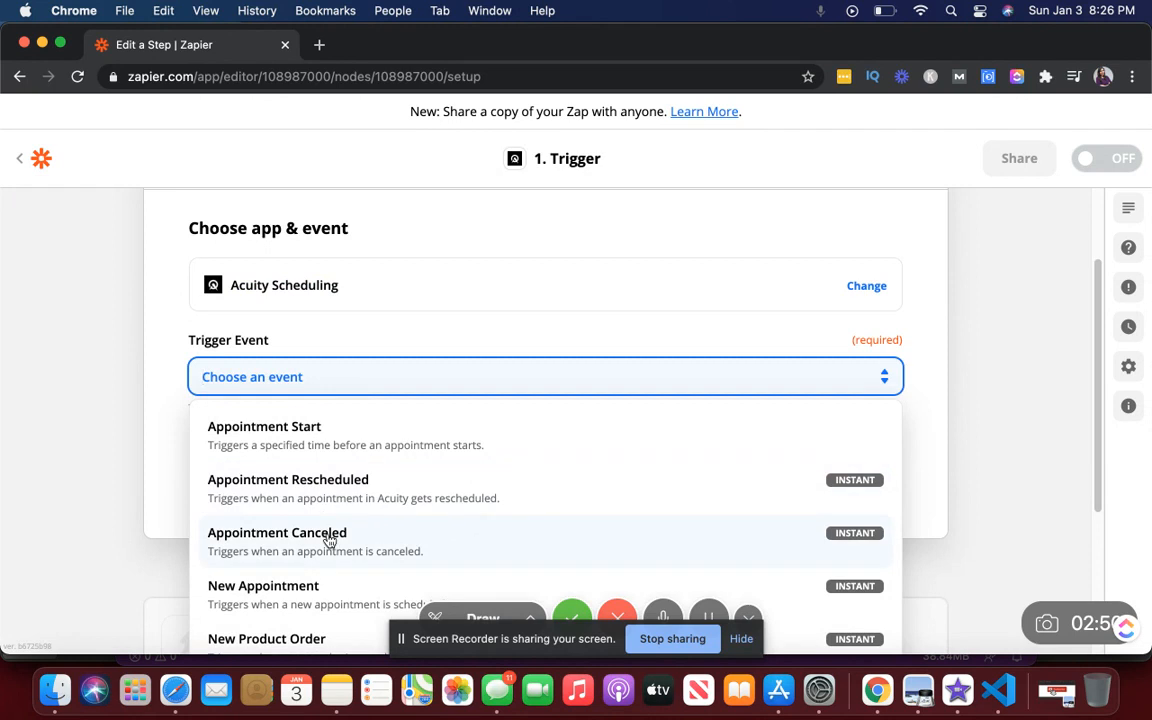
pyautogui.scroll(-2, 338, 490)
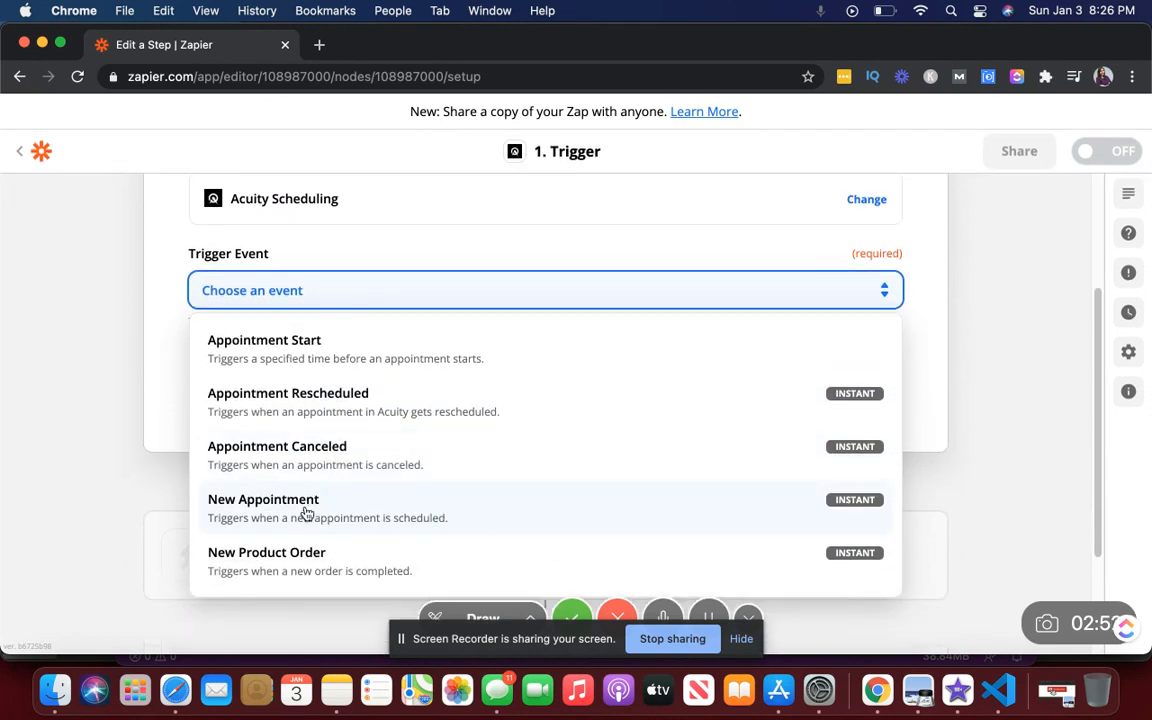
pyautogui.click(305, 512)
pyautogui.click(486, 391)
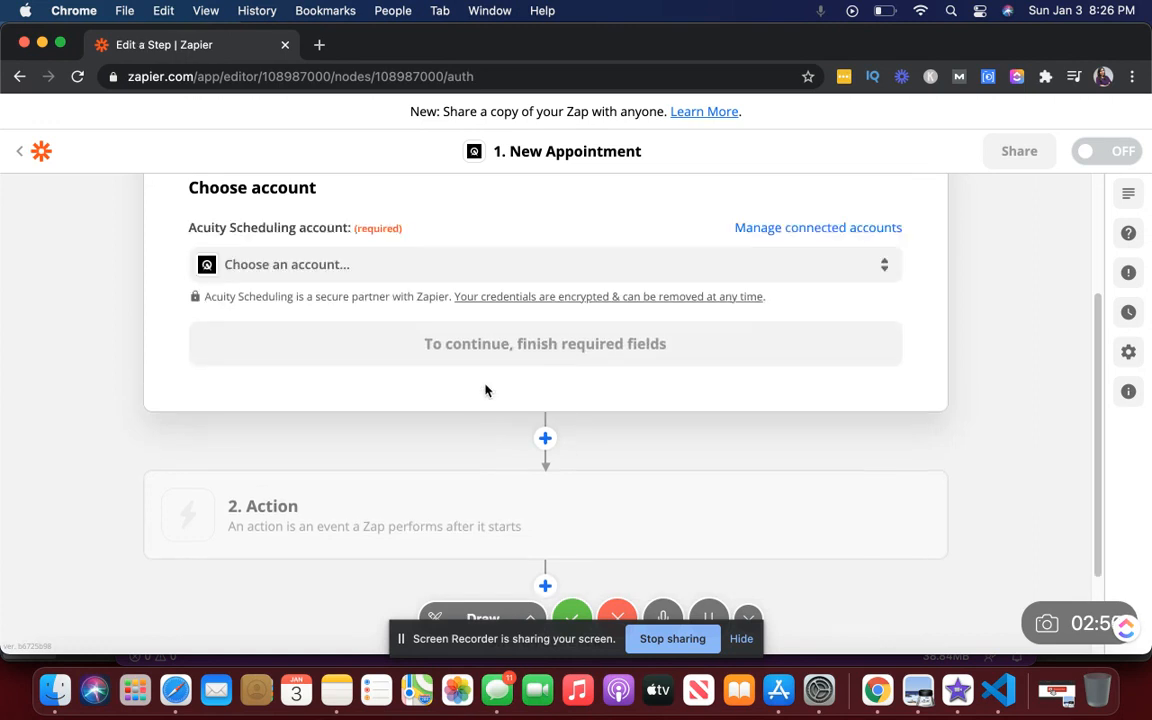
# Select the connected Acuity Scheduling #2 account for the trigger and continue to the trigger setup.
pyautogui.click(478, 338)
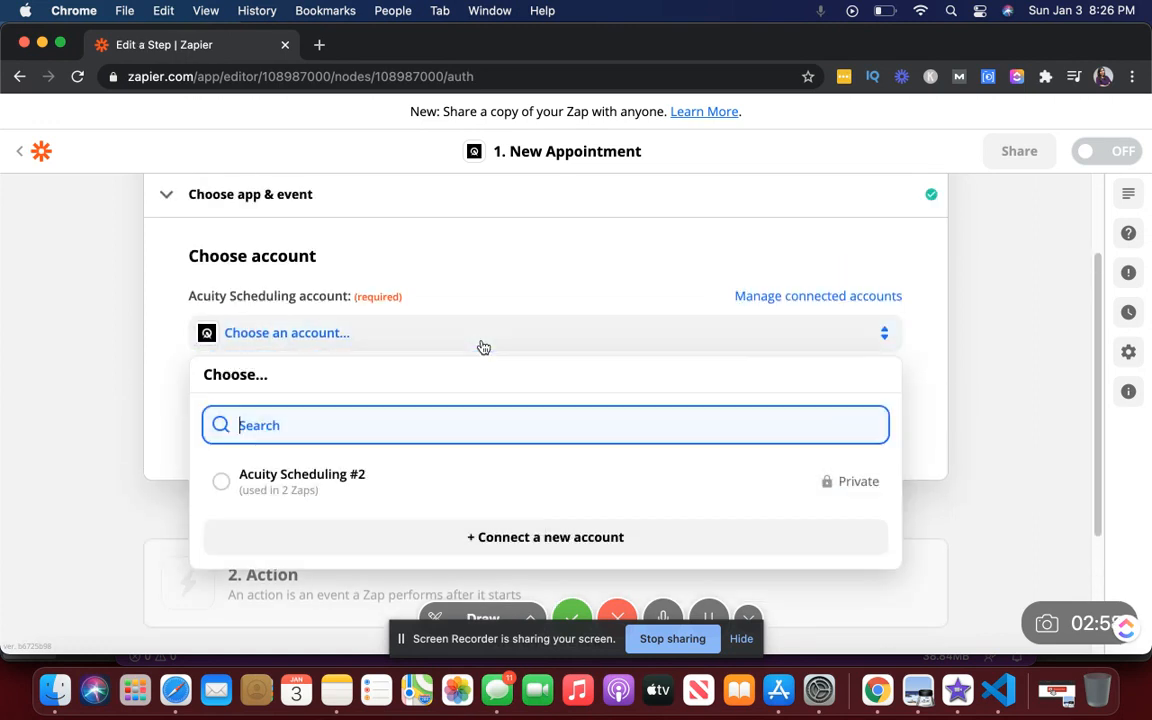
pyautogui.click(409, 485)
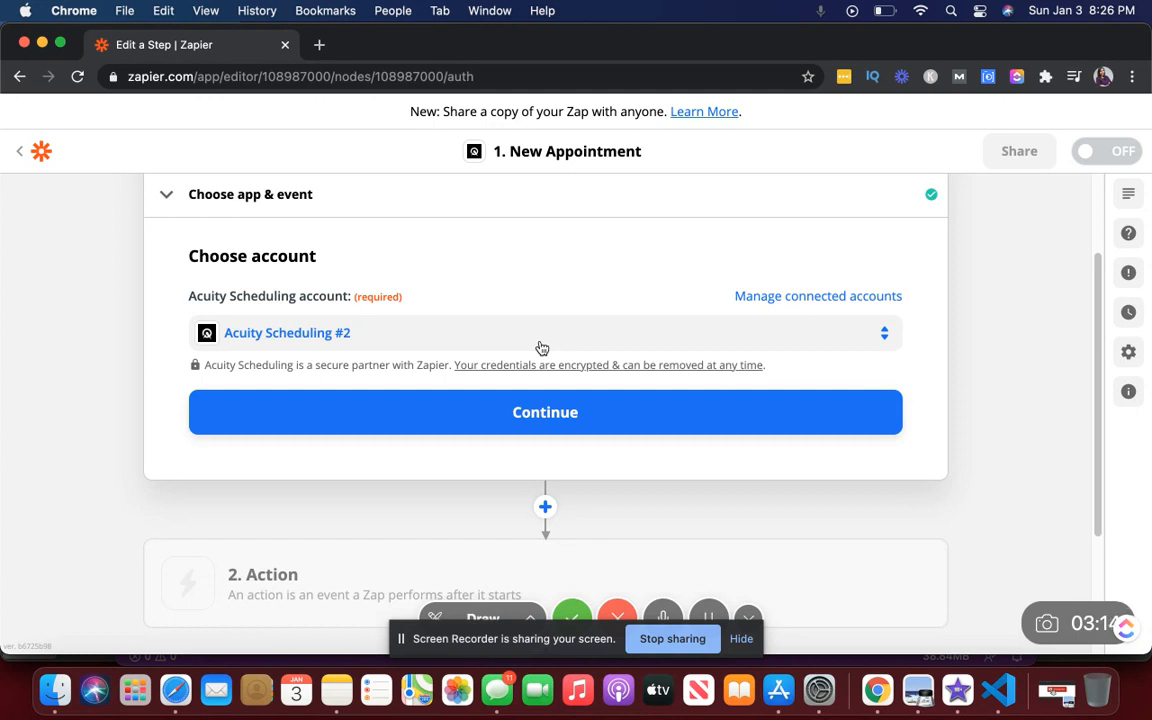
pyautogui.click(545, 410)
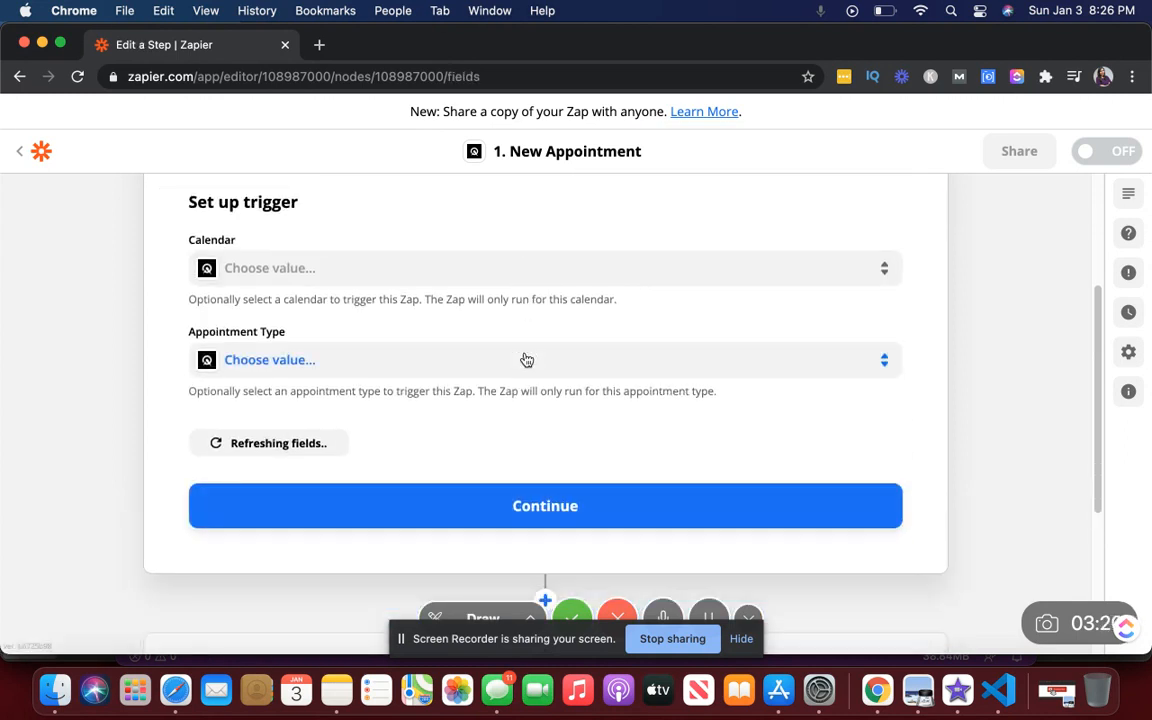
# Restrict the trigger to the owner's calendar and the Let's Connect appointment type, and continue to the trigger test.
pyautogui.click(499, 268)
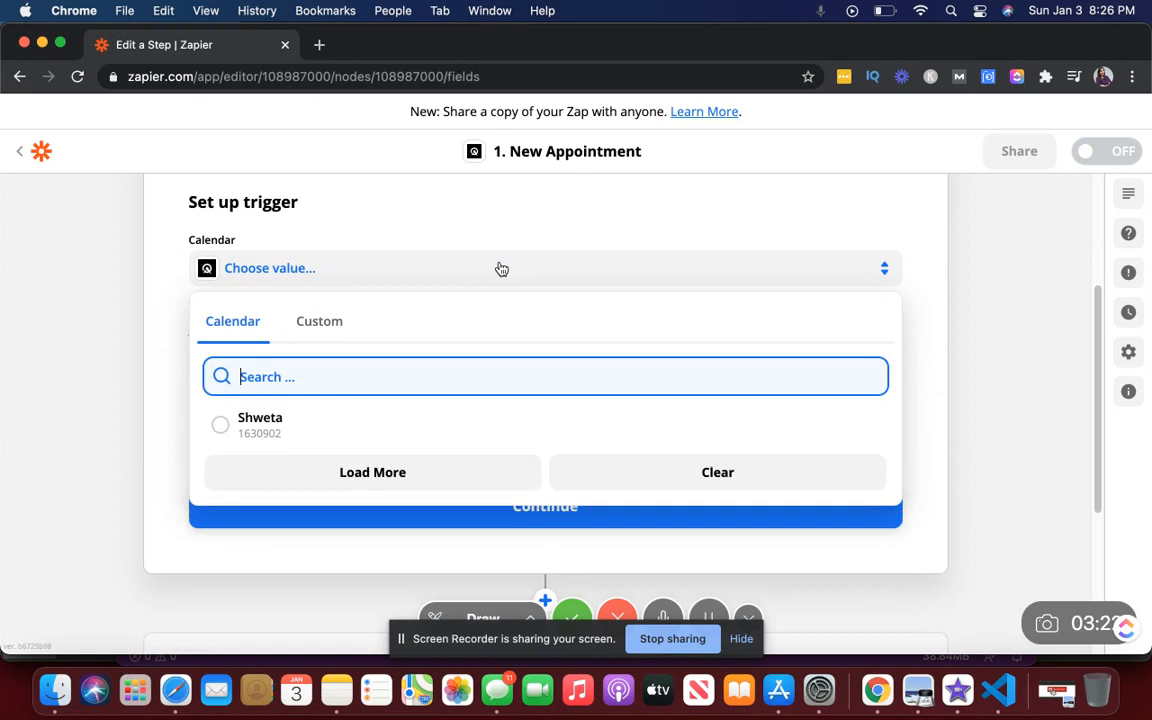
pyautogui.click(446, 427)
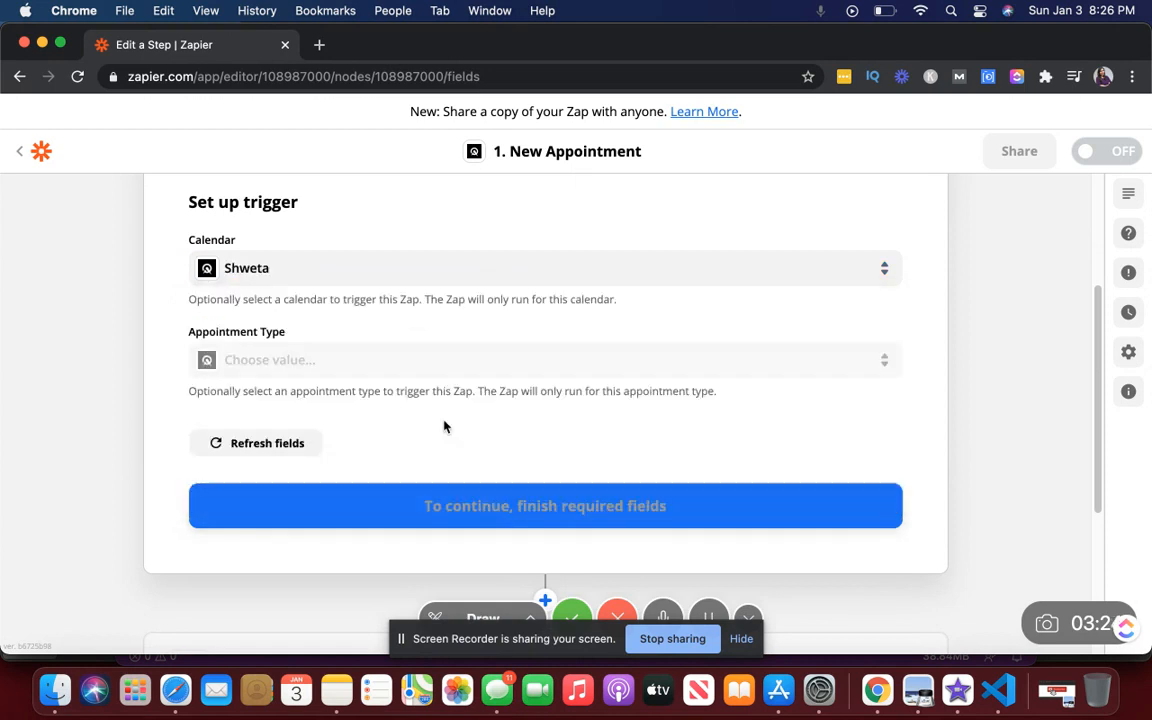
pyautogui.click(451, 376)
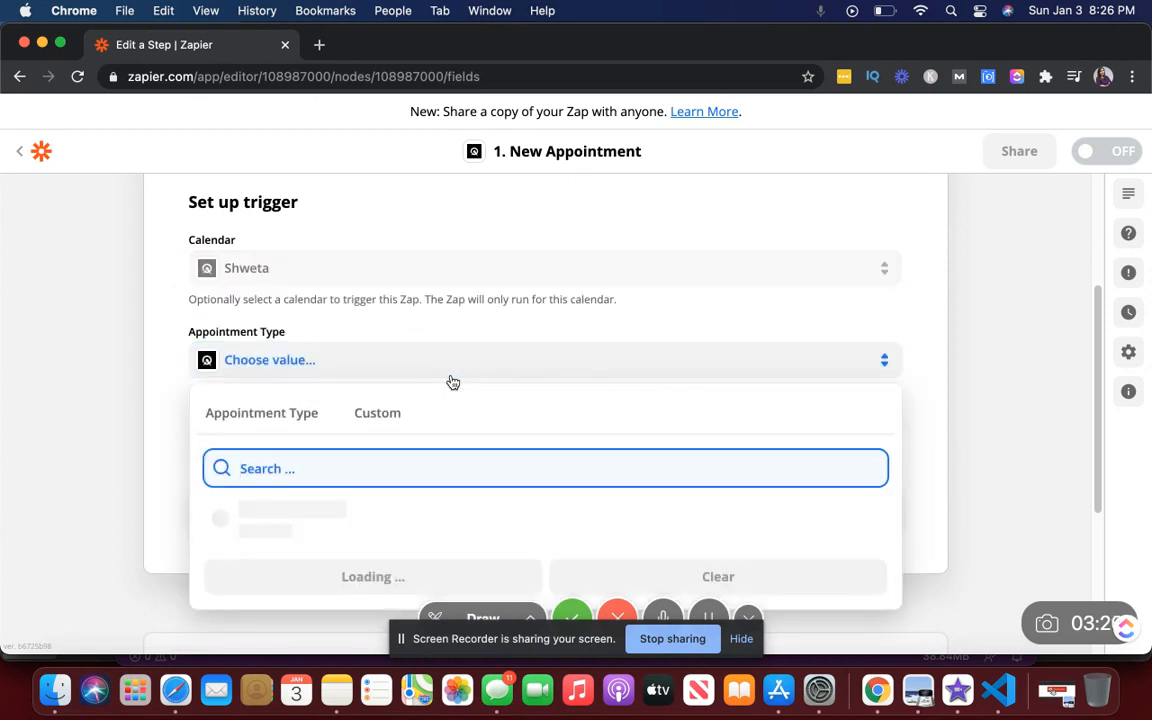
pyautogui.scroll(-1, 453, 383)
pyautogui.click(330, 440)
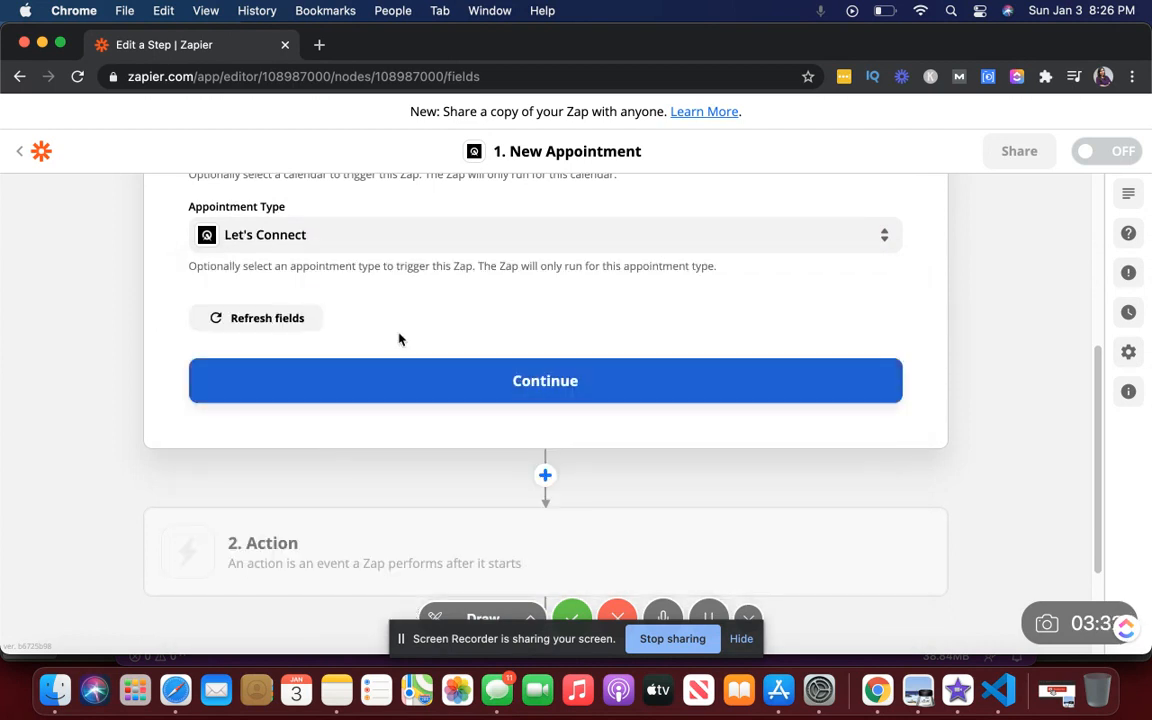
pyautogui.scroll(2, 383, 288)
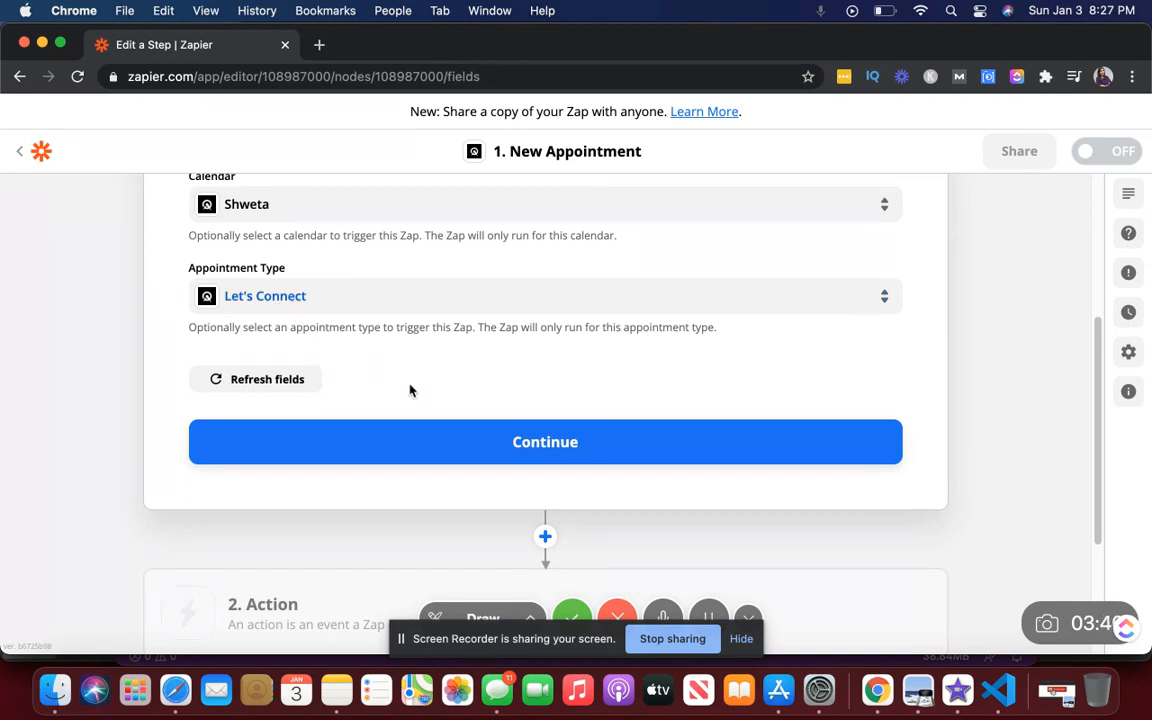
pyautogui.click(502, 442)
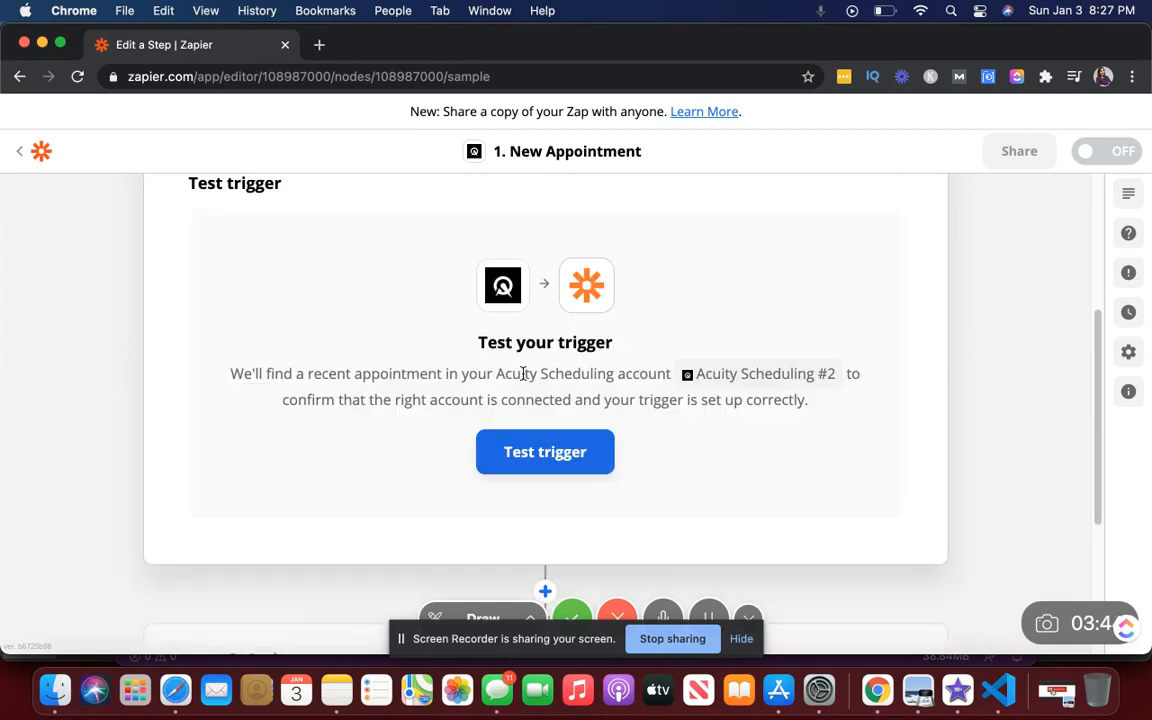
# Test the New Appointment trigger and review the data fields of the sample appointment.
pyautogui.click(552, 496)
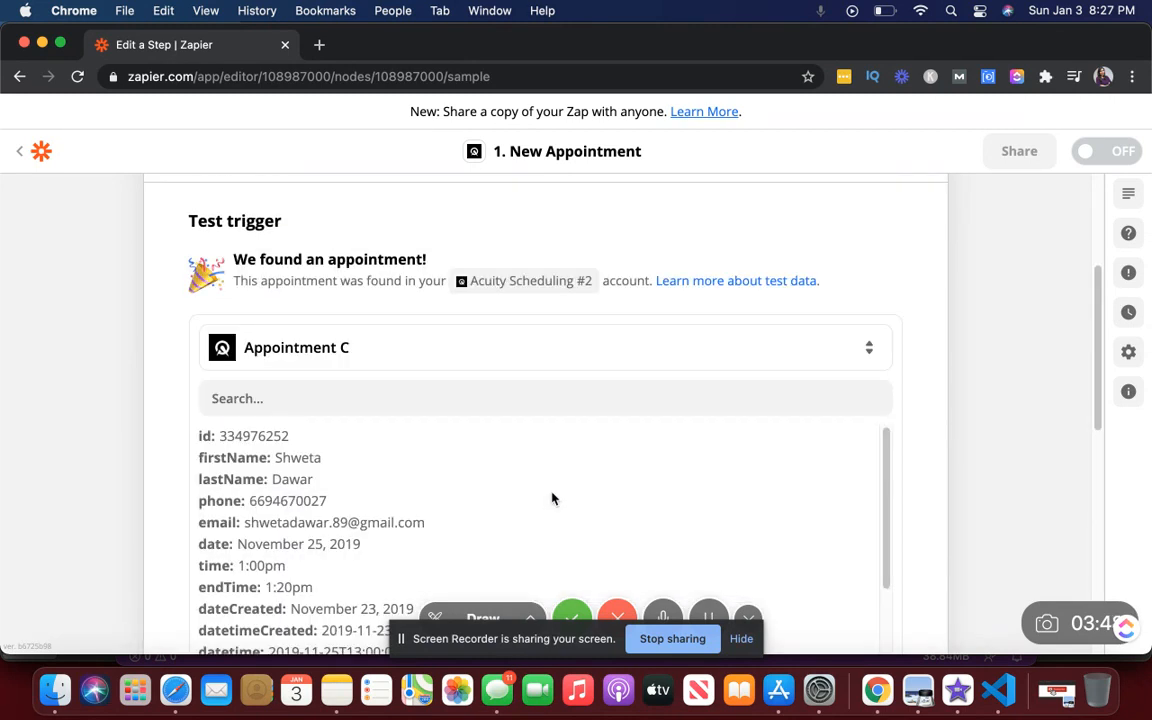
pyautogui.scroll(-3, 550, 499)
pyautogui.scroll(3, 550, 499)
pyautogui.scroll(-3, 496, 327)
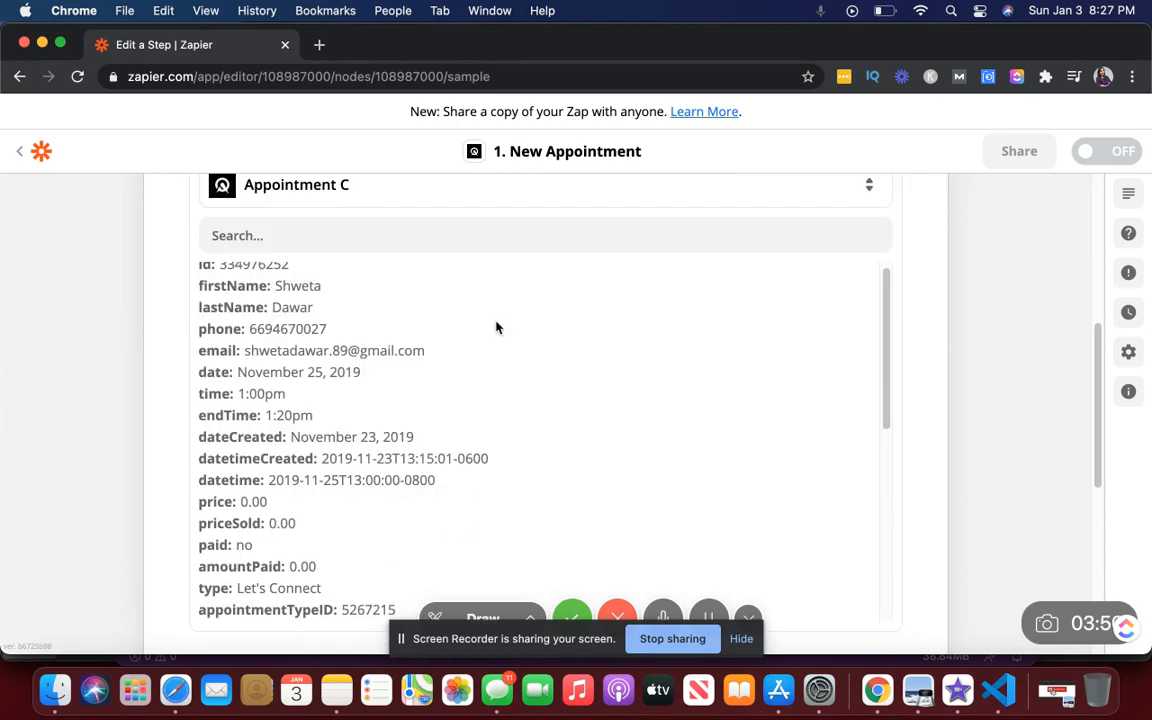
pyautogui.scroll(-5, 332, 357)
pyautogui.scroll(-4, 333, 364)
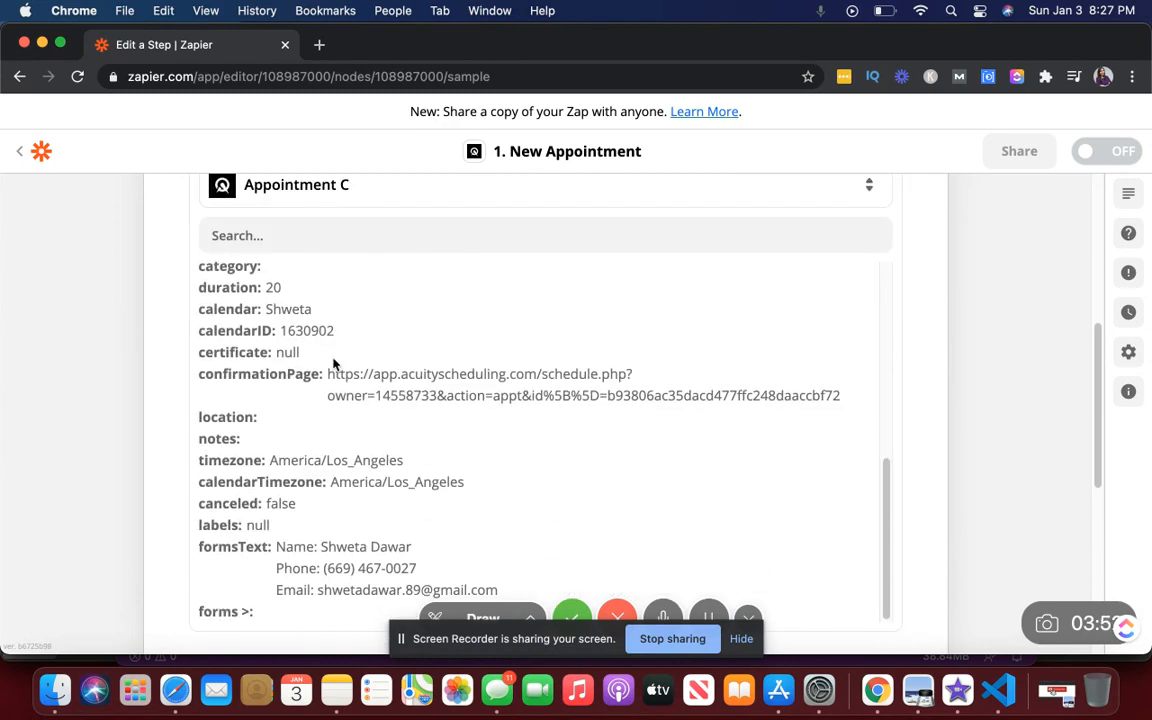
pyautogui.scroll(5, 370, 375)
pyautogui.scroll(4, 370, 381)
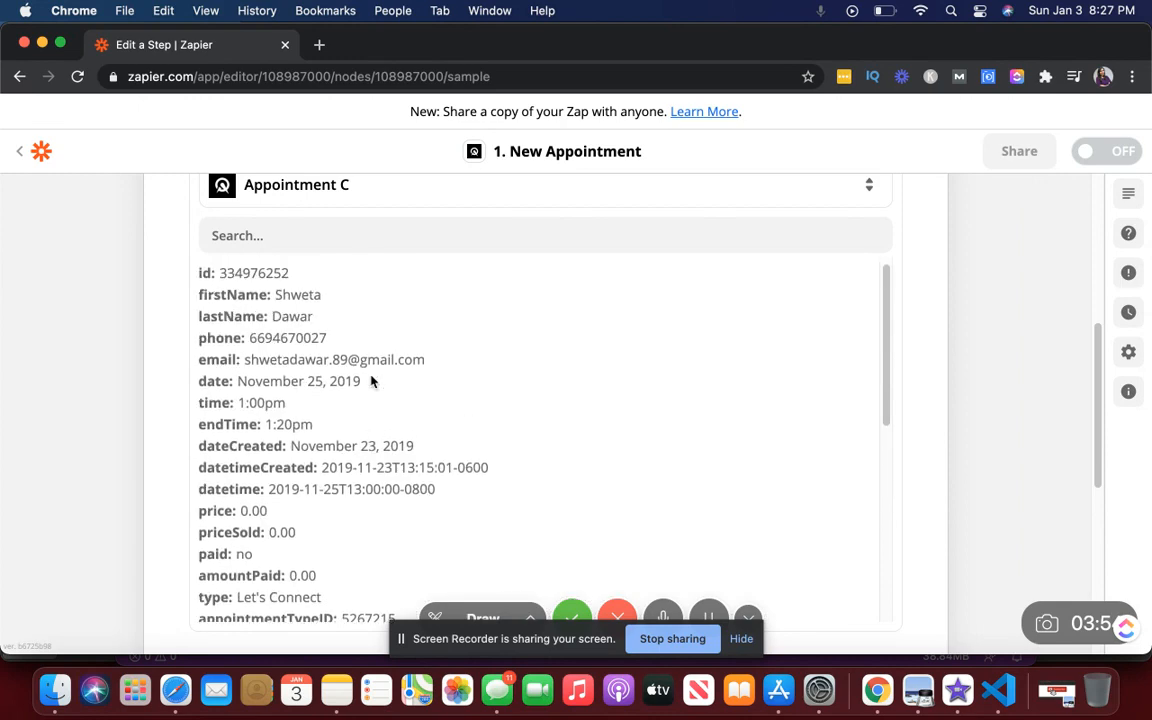
pyautogui.scroll(5, 301, 365)
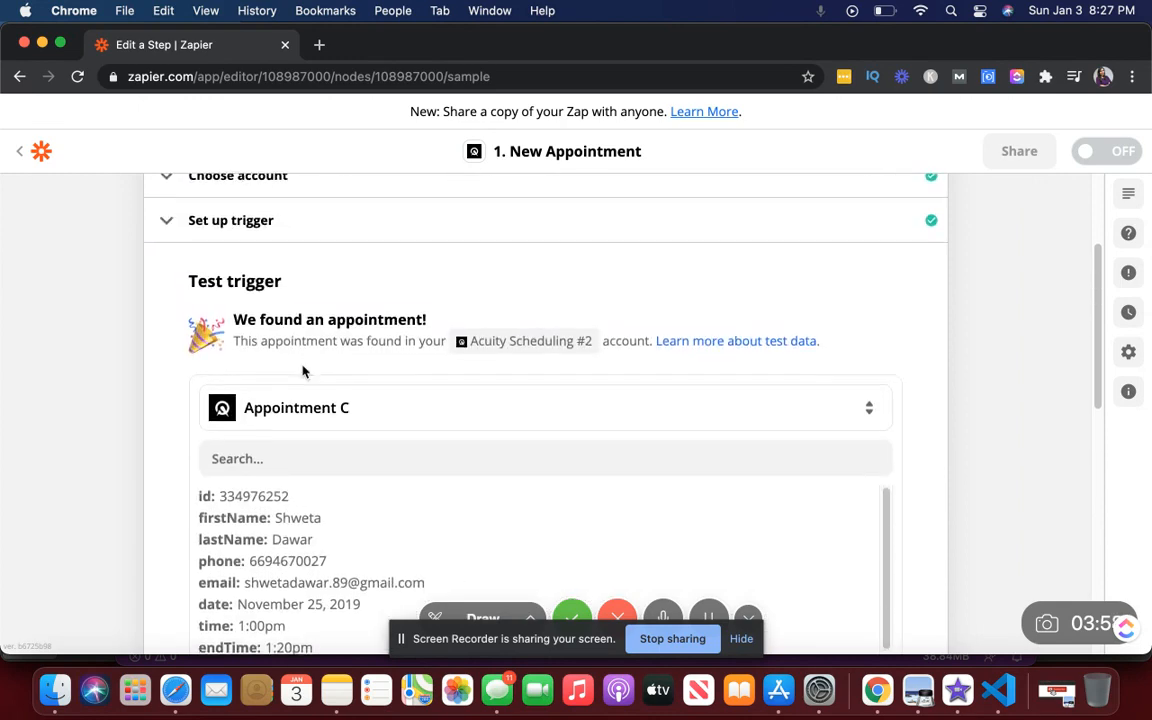
# Continue to the action step and set it to Gmail with the Send Email event.
pyautogui.scroll(-10, 303, 372)
pyautogui.scroll(1, 417, 308)
pyautogui.click(417, 308)
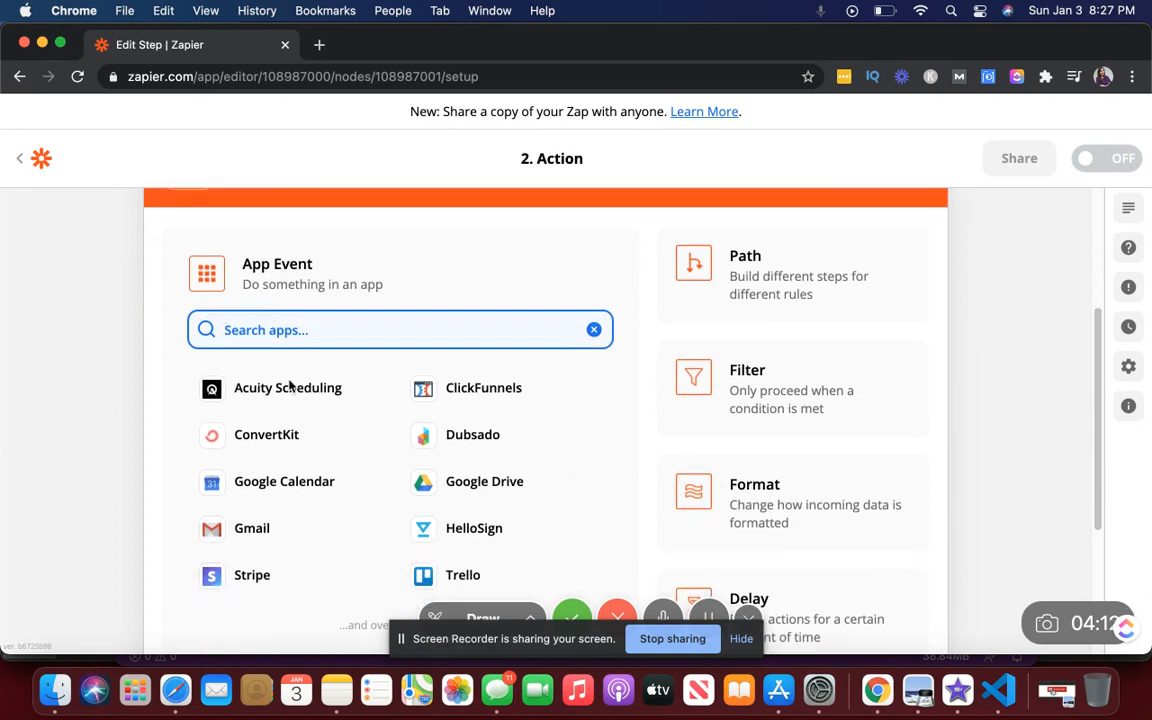
pyautogui.click(259, 527)
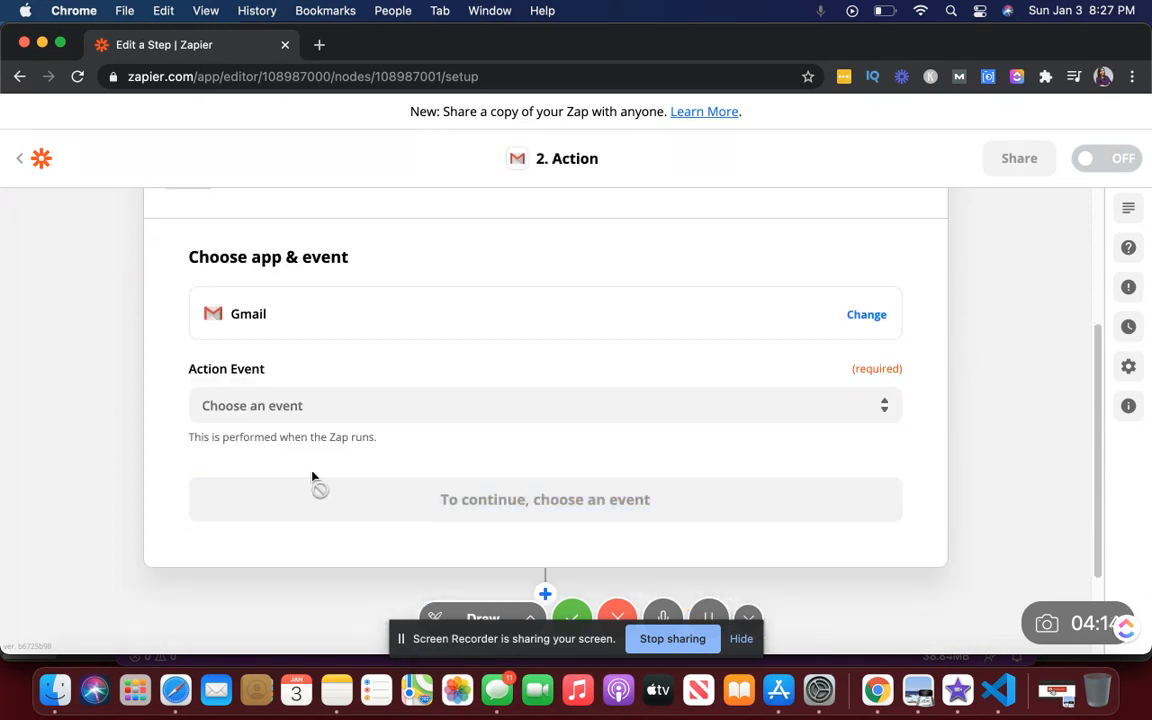
pyautogui.click(339, 408)
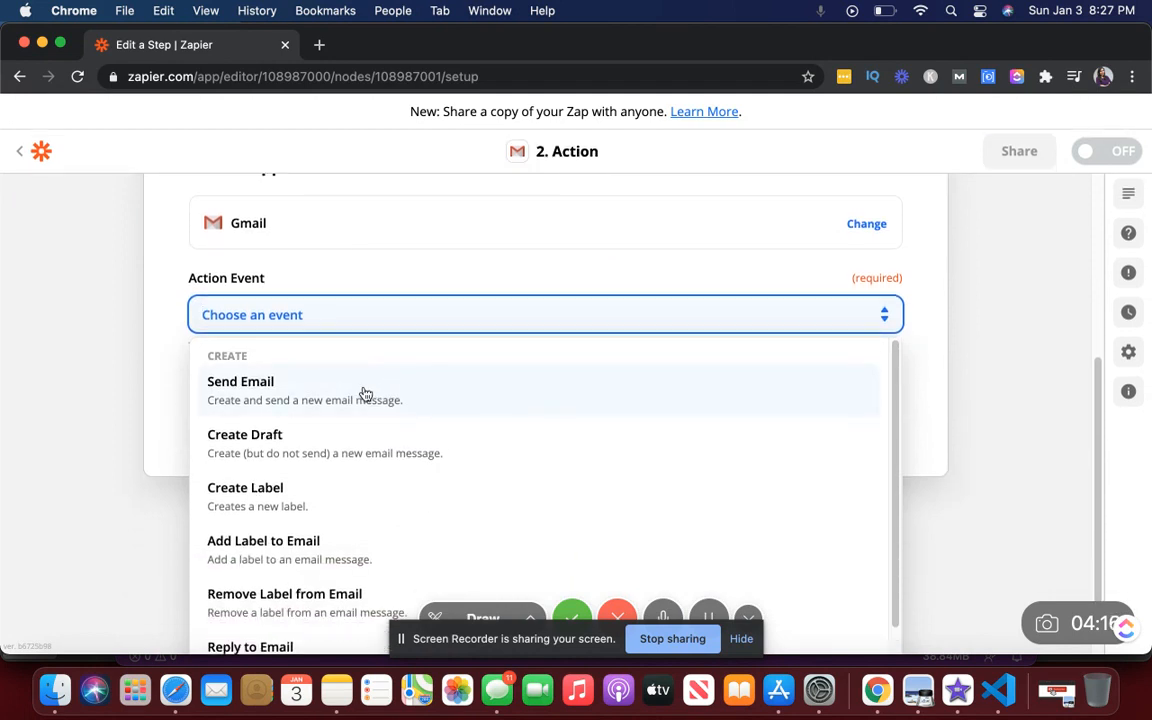
pyautogui.click(363, 395)
pyautogui.click(460, 423)
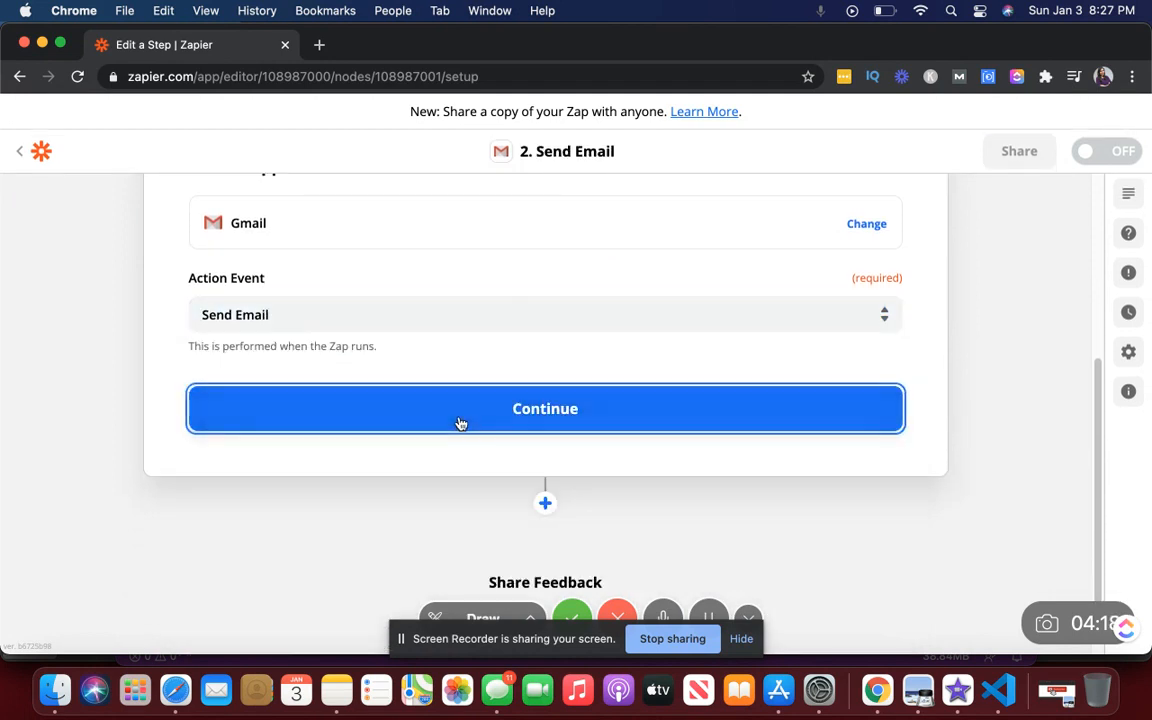
# Select the connected Gmail account for the Send Email action and continue to the action setup.
pyautogui.scroll(2, 204, 260)
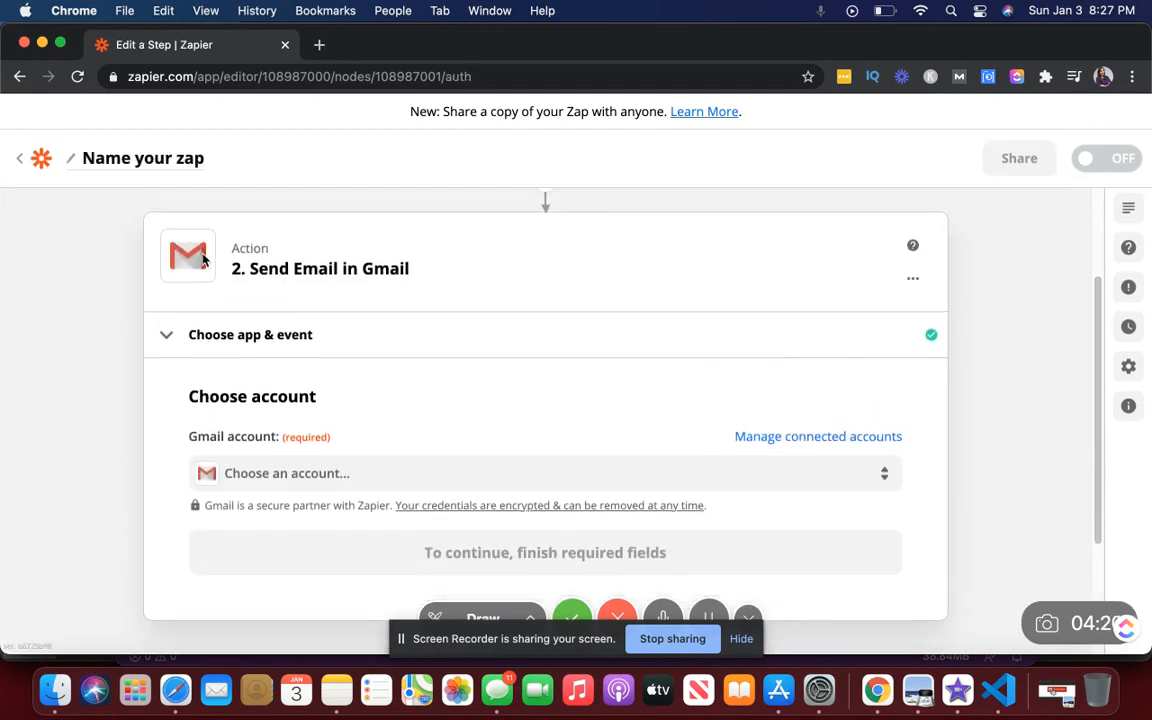
pyautogui.scroll(-3, 203, 256)
pyautogui.click(301, 334)
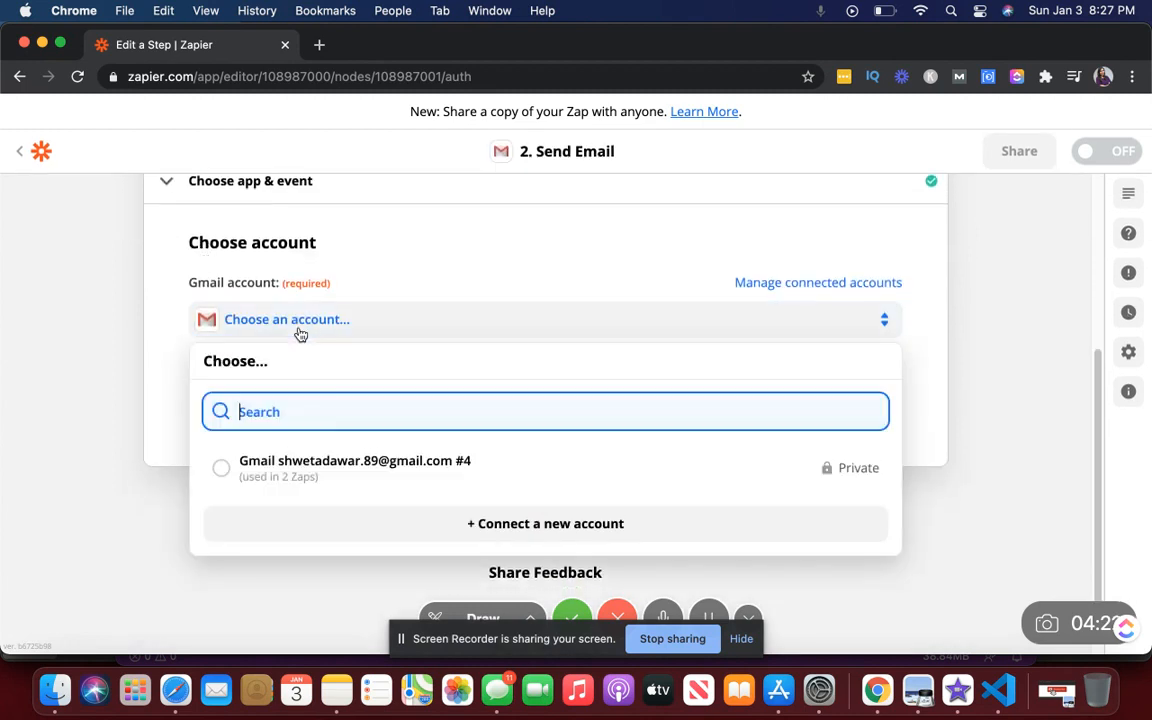
pyautogui.click(337, 452)
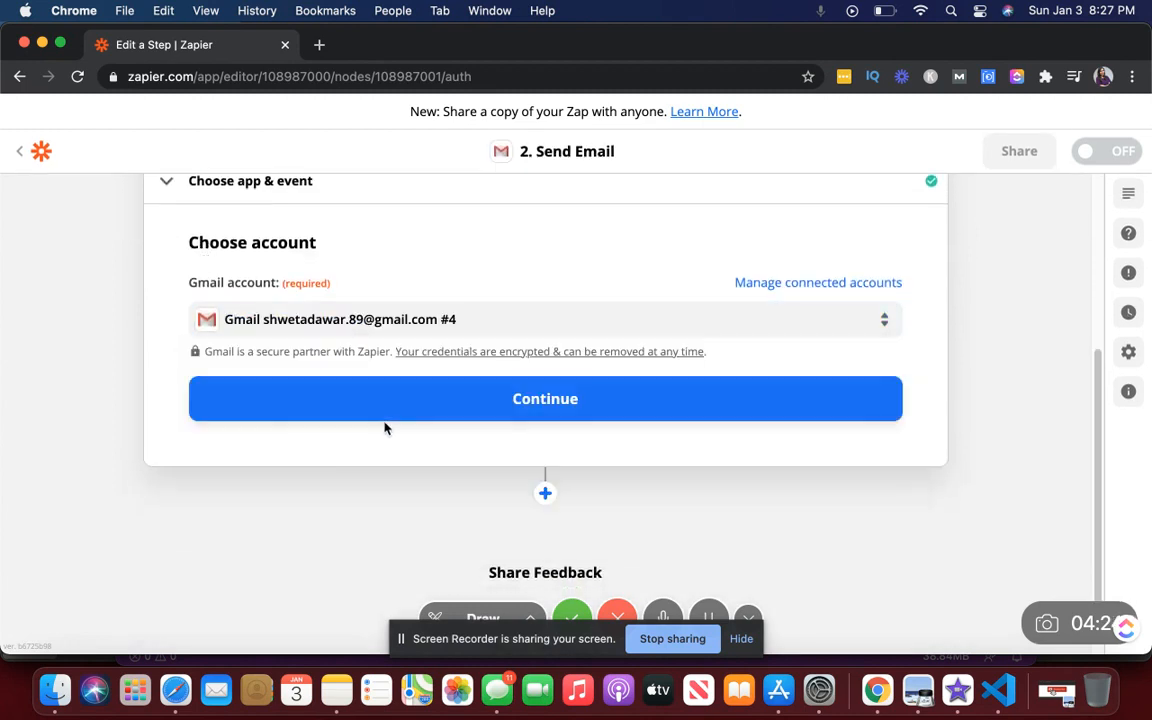
pyautogui.click(415, 405)
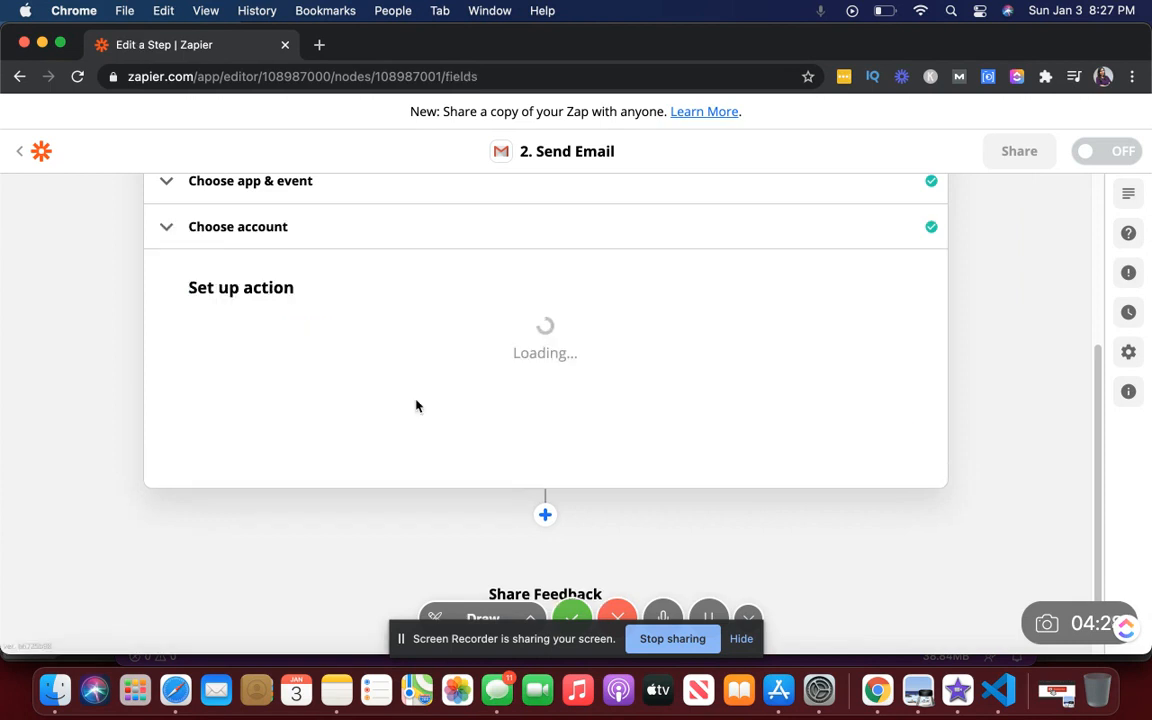
# Fill the email's To field with the E-mail data from the New Appointment trigger.
pyautogui.scroll(-1, 416, 402)
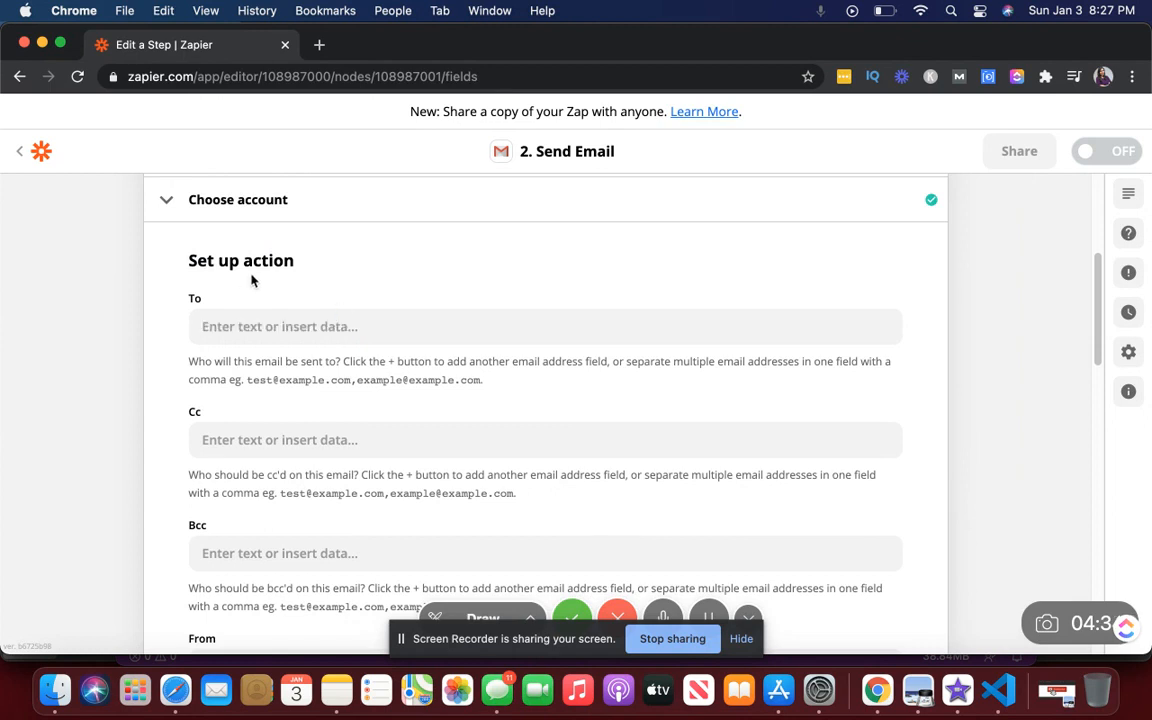
pyautogui.click(239, 324)
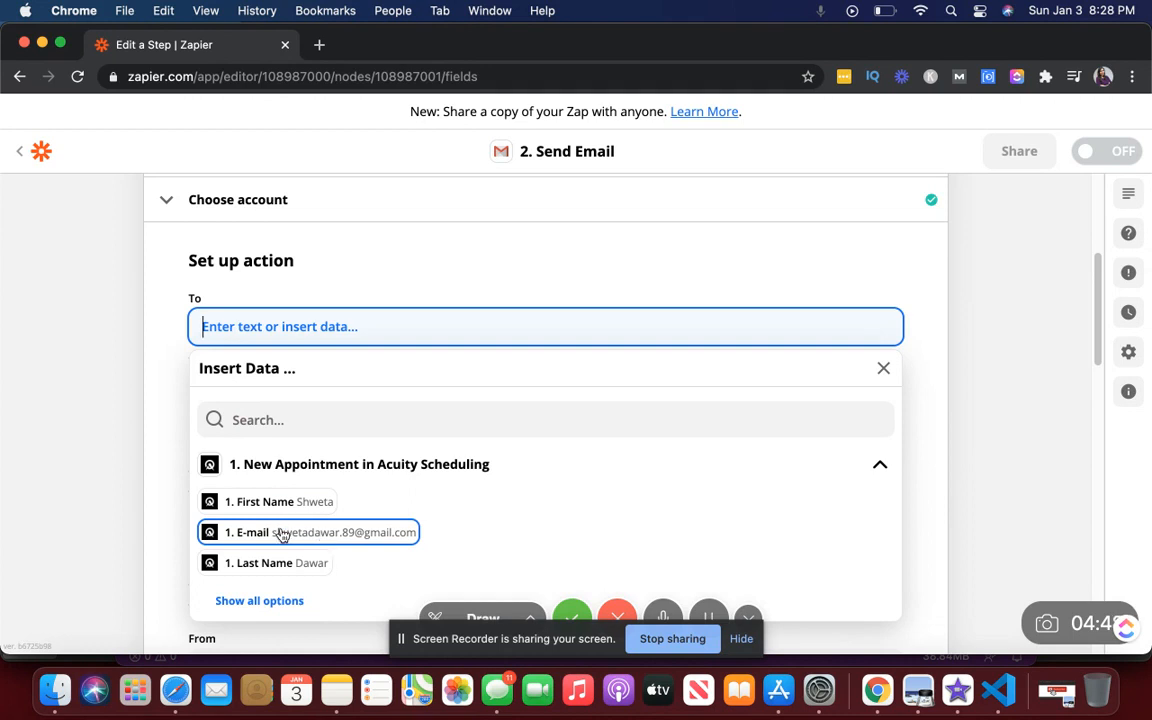
pyautogui.click(322, 534)
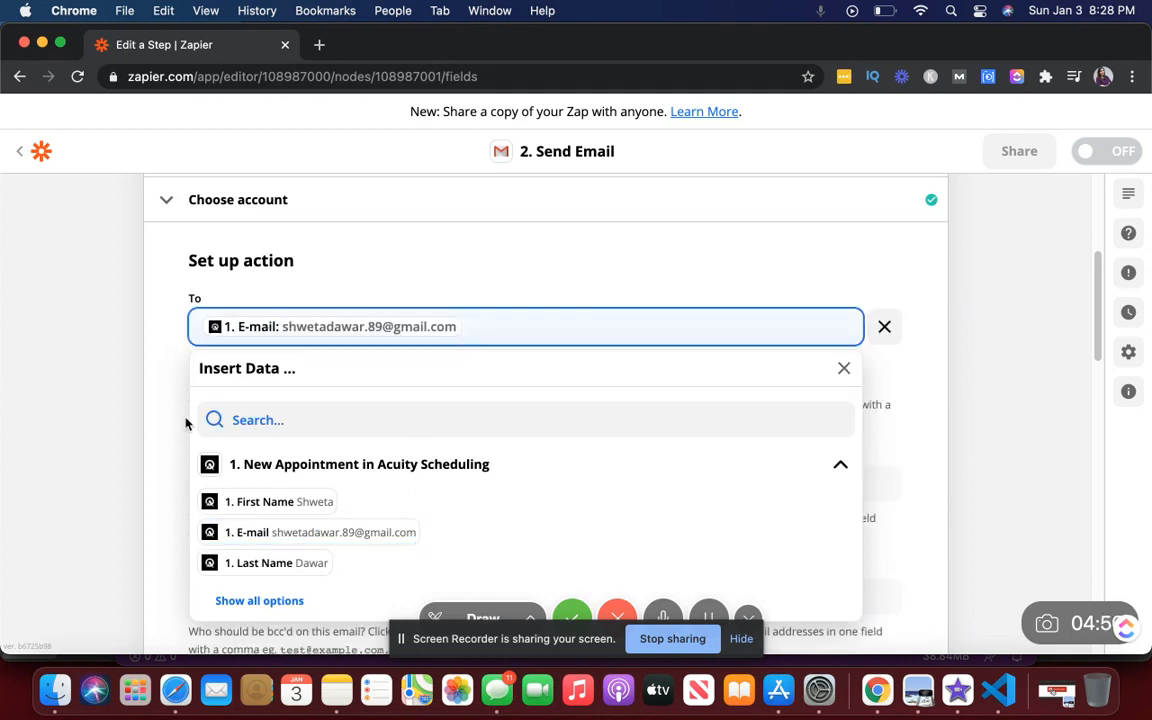
# Set the email's From address to the sender's own-domain alias, the second address offered for the Gmail account.
pyautogui.click(157, 386)
pyautogui.scroll(-3, 172, 428)
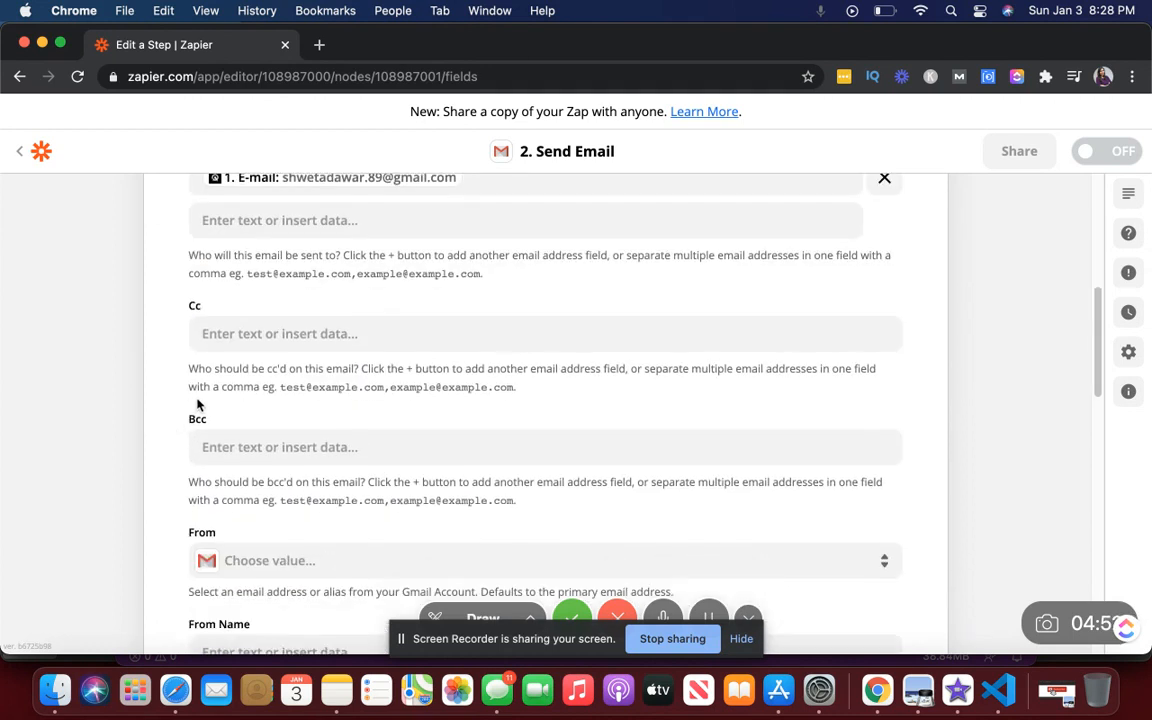
pyautogui.scroll(-3, 198, 404)
pyautogui.click(260, 399)
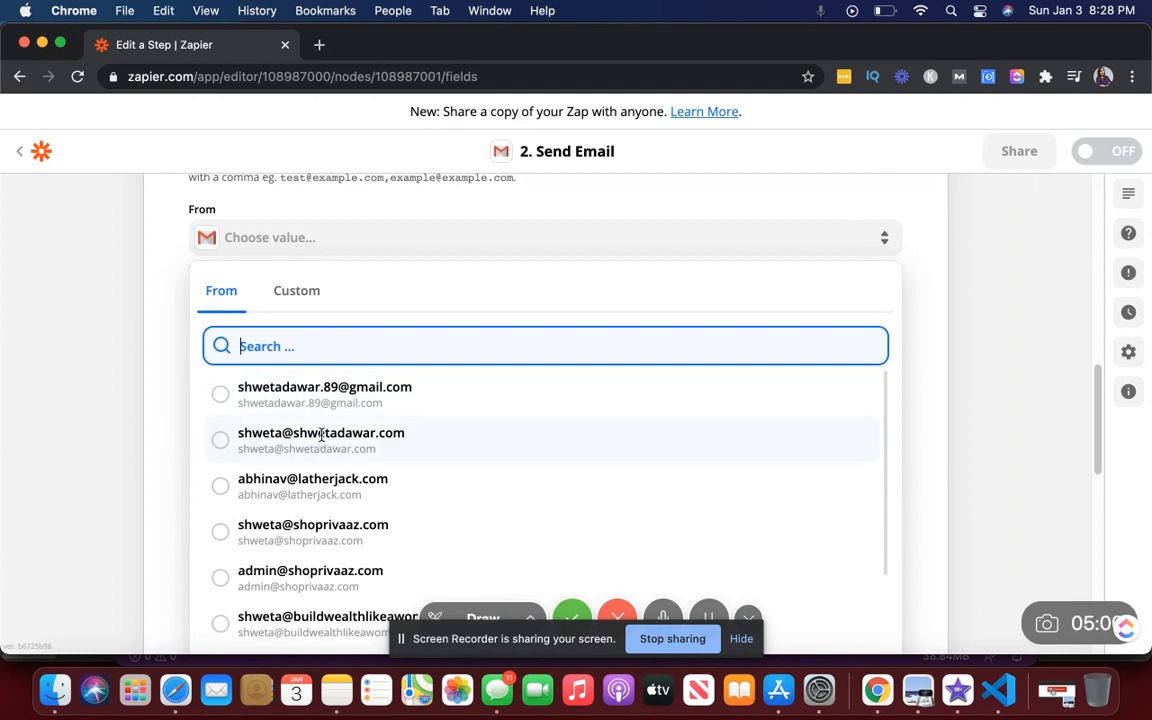
pyautogui.click(290, 437)
pyautogui.scroll(1, 167, 326)
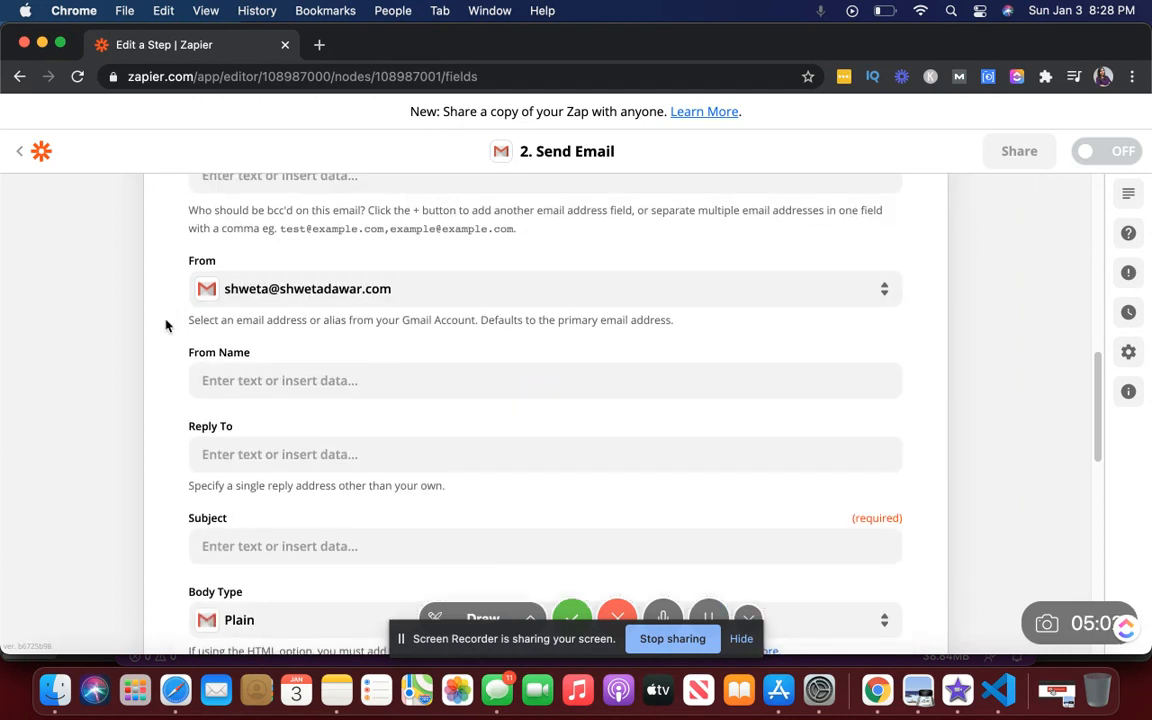
# Enter the sender's first name as the email's From Name.
pyautogui.click(248, 374)
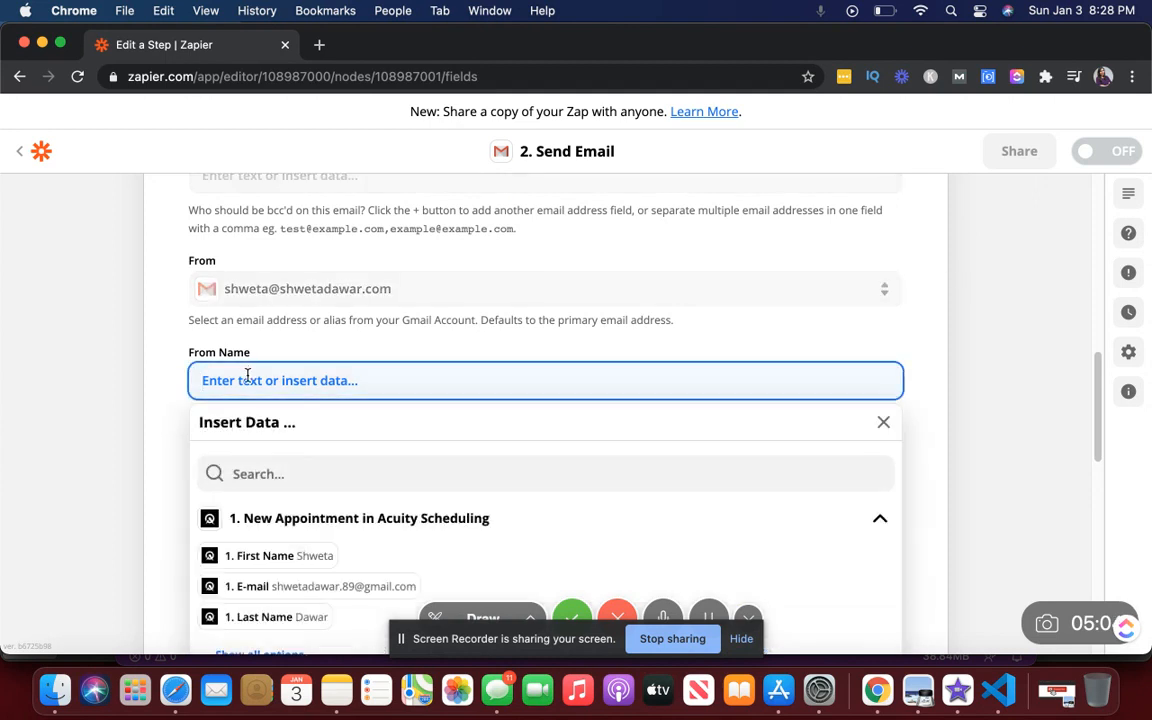
pyautogui.click(158, 372)
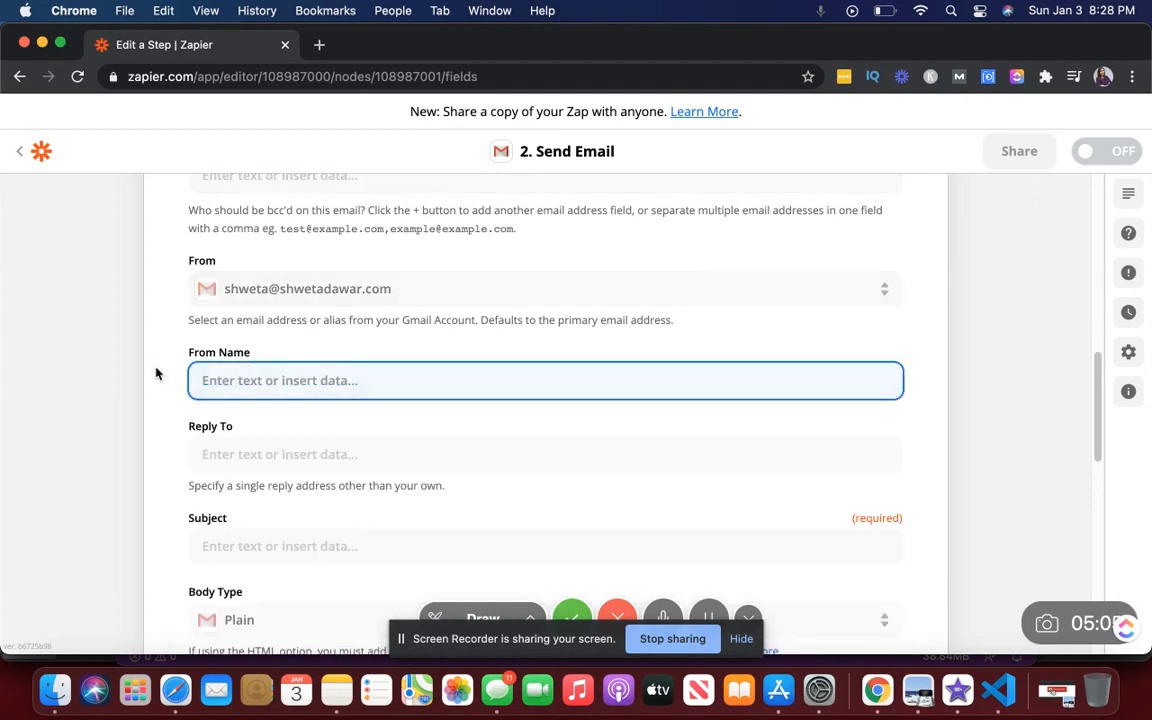
pyautogui.click(228, 374)
pyautogui.write('S')
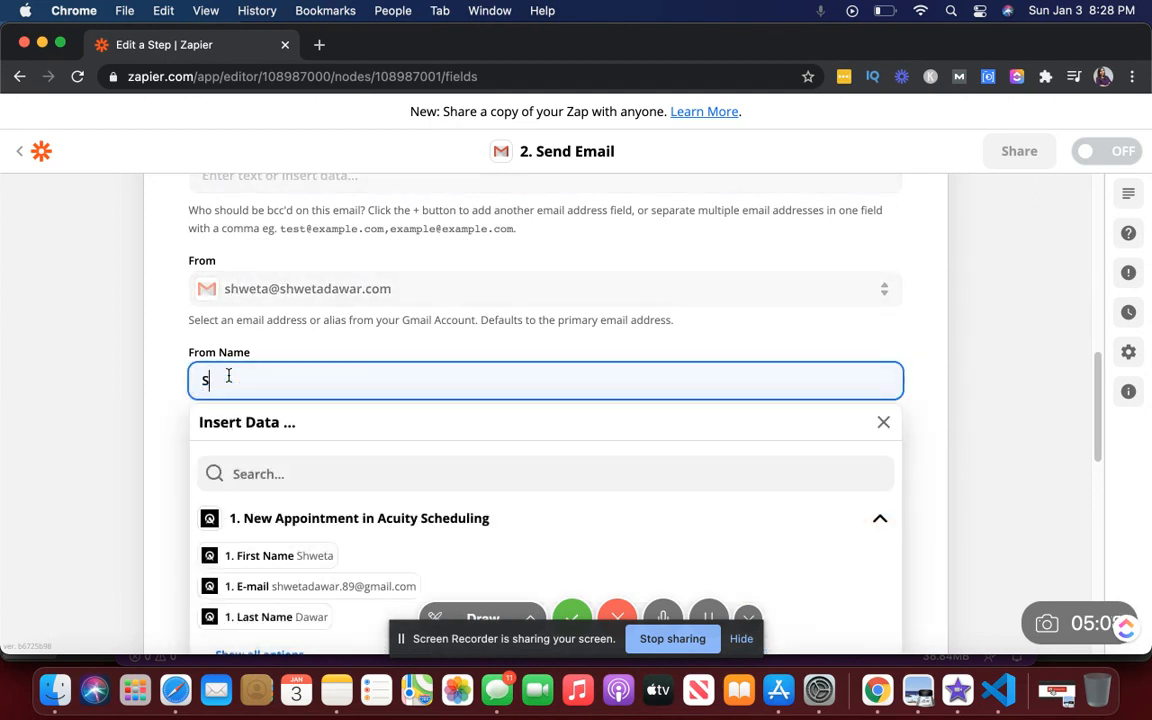
pyautogui.write('hweta')
pyautogui.click(156, 378)
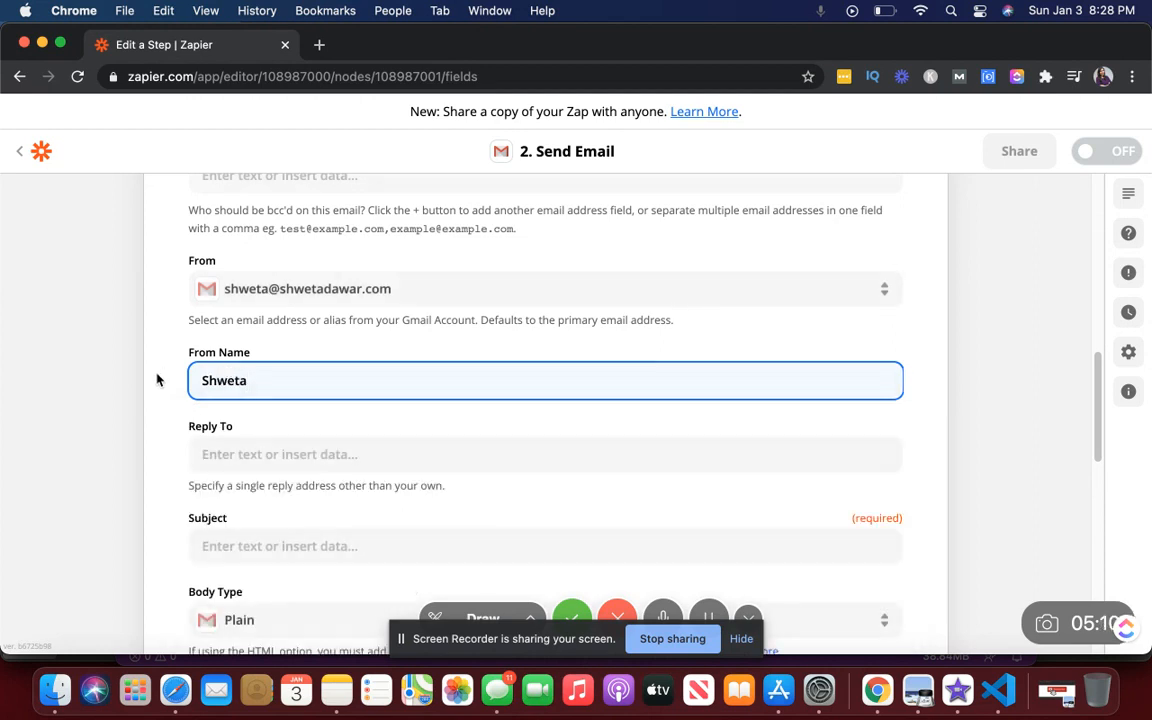
# Enter "Your call is confirmed!" as the email's Subject.
pyautogui.scroll(-3, 157, 380)
pyautogui.click(231, 384)
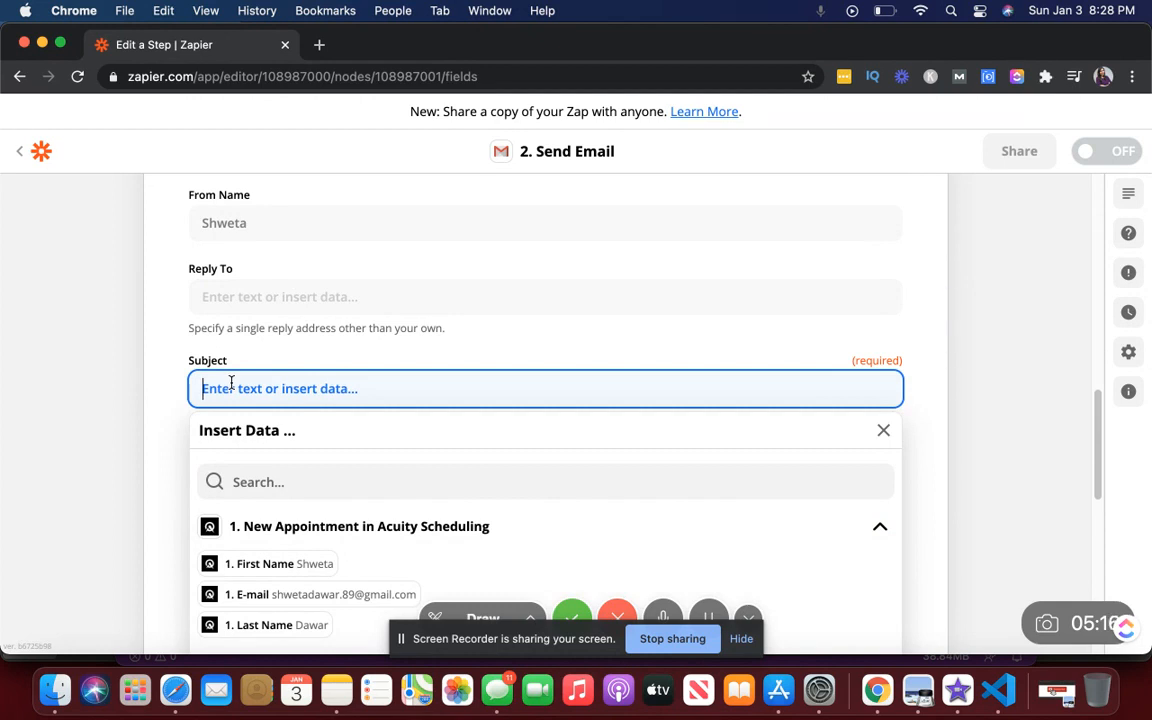
pyautogui.write('Your call is')
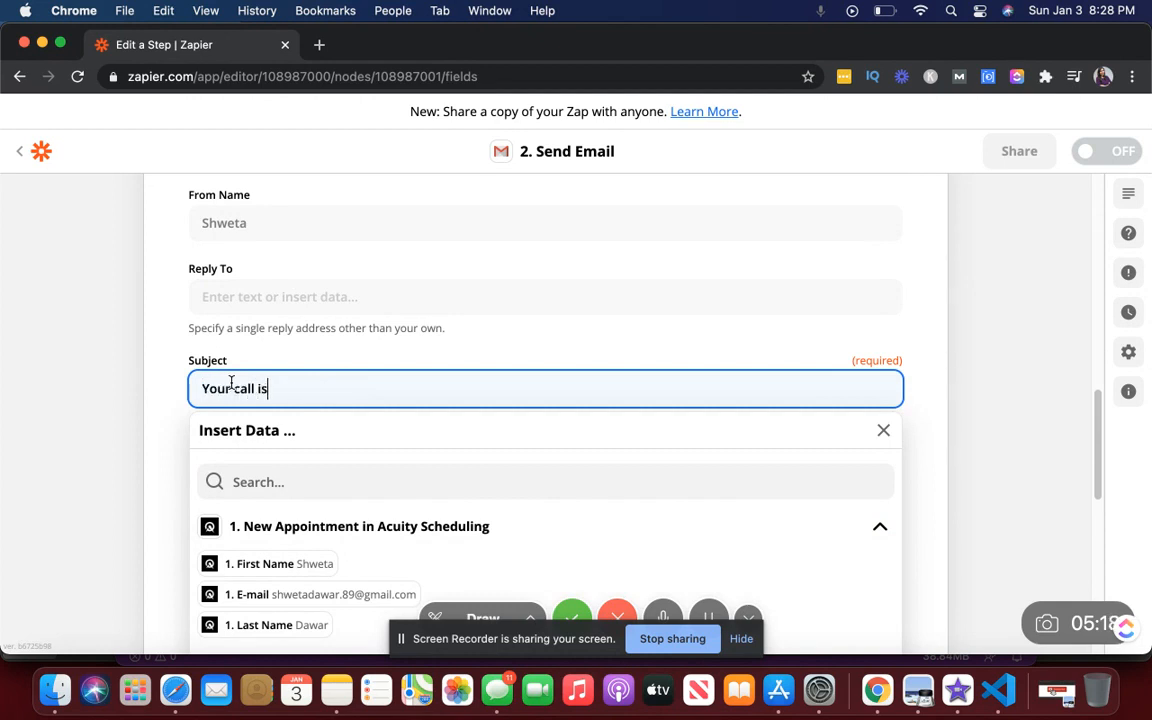
pyautogui.write(' confirmae')
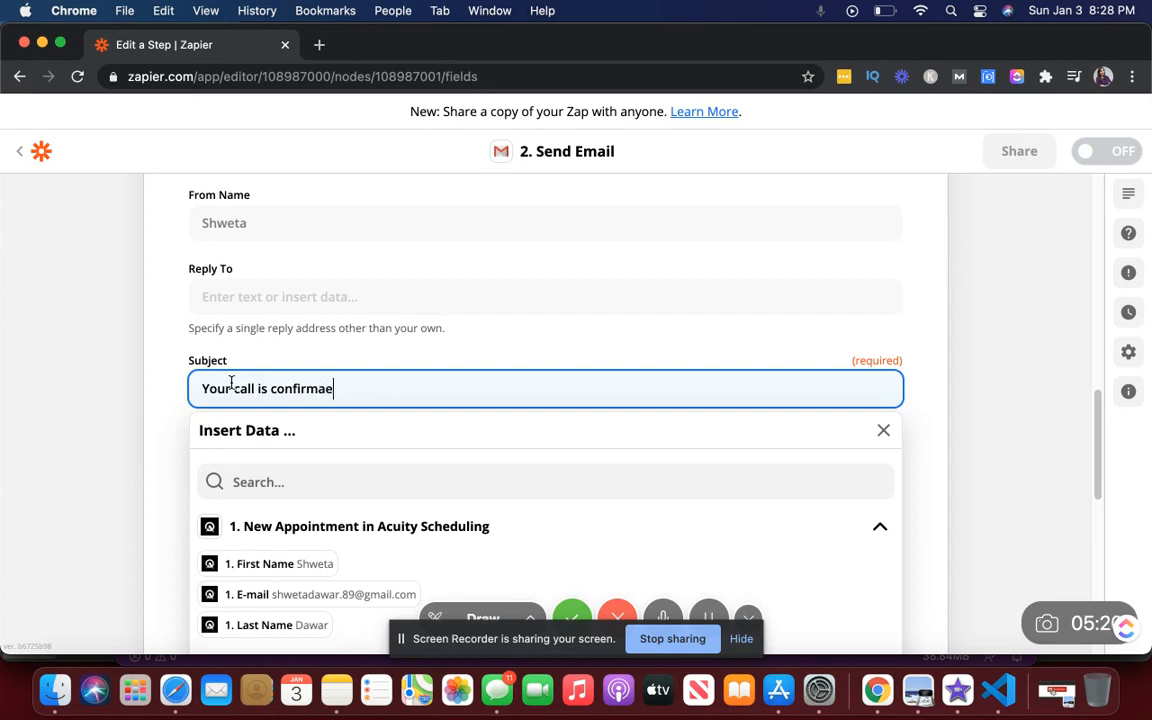
pyautogui.press('BackSpace')
pyautogui.press('BackSpace')
pyautogui.write('ed!')
pyautogui.click(159, 401)
# Begin the email's Body with the greeting "Hey" followed by the First Name data from the New Appointment trigger and a comma.
pyautogui.scroll(-3, 165, 402)
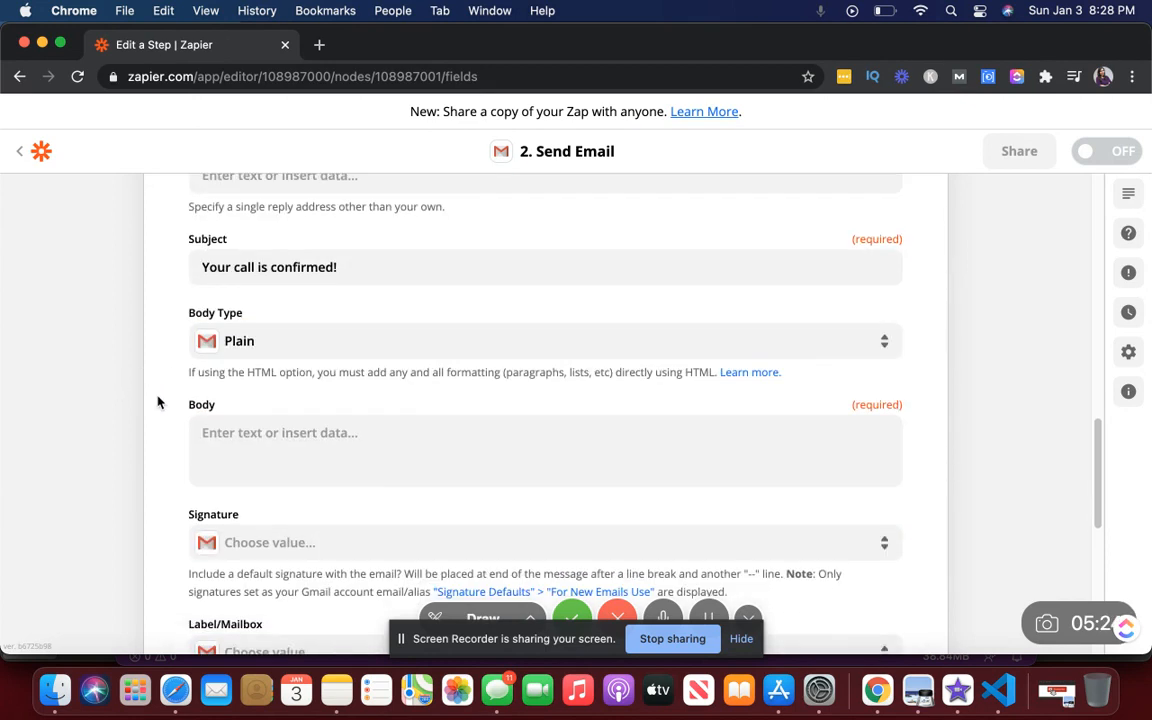
pyautogui.click(210, 407)
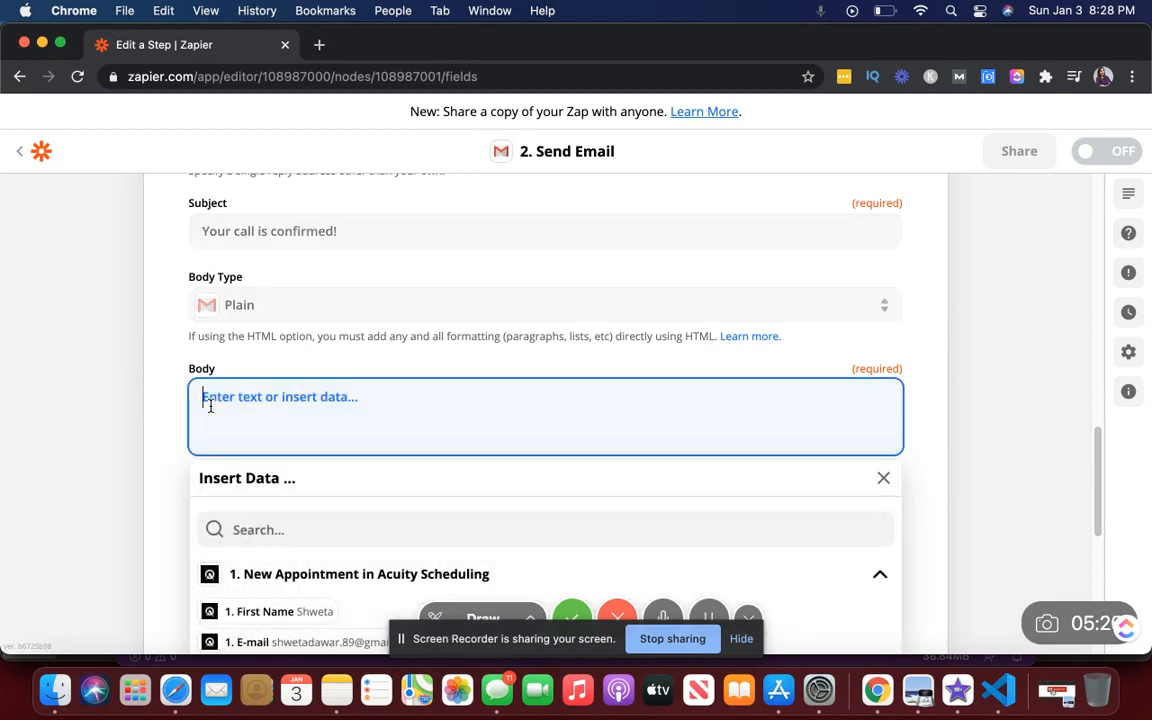
pyautogui.write('Hey')
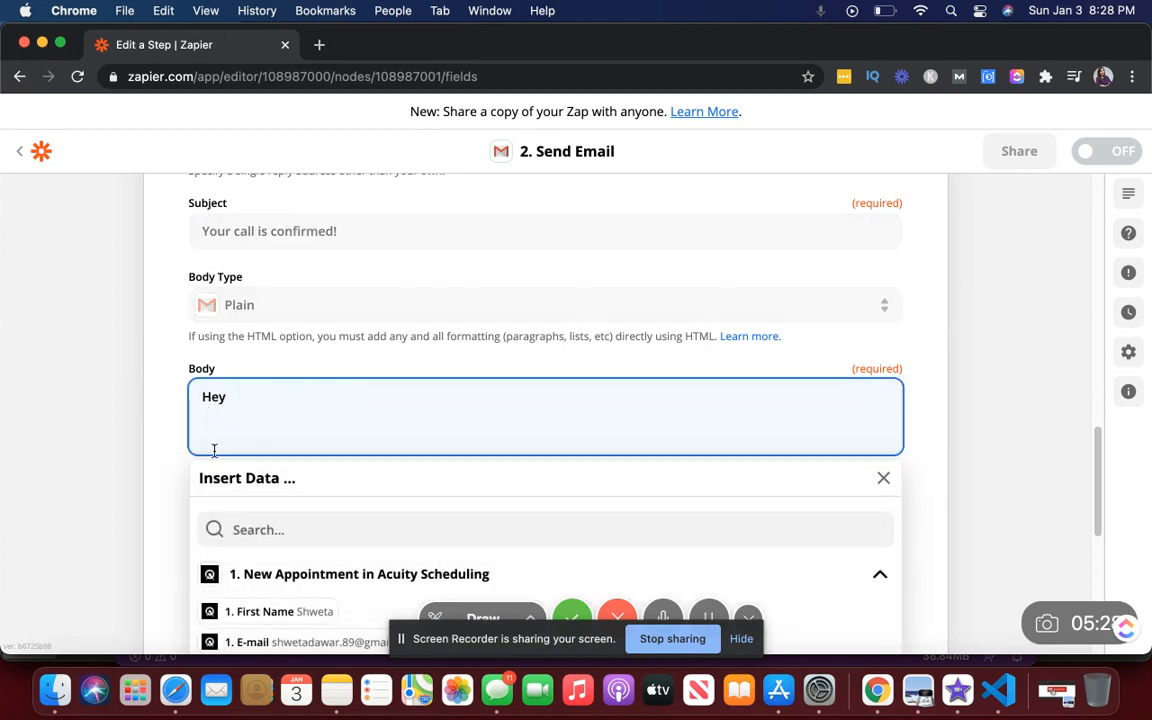
pyautogui.scroll(-3, 283, 553)
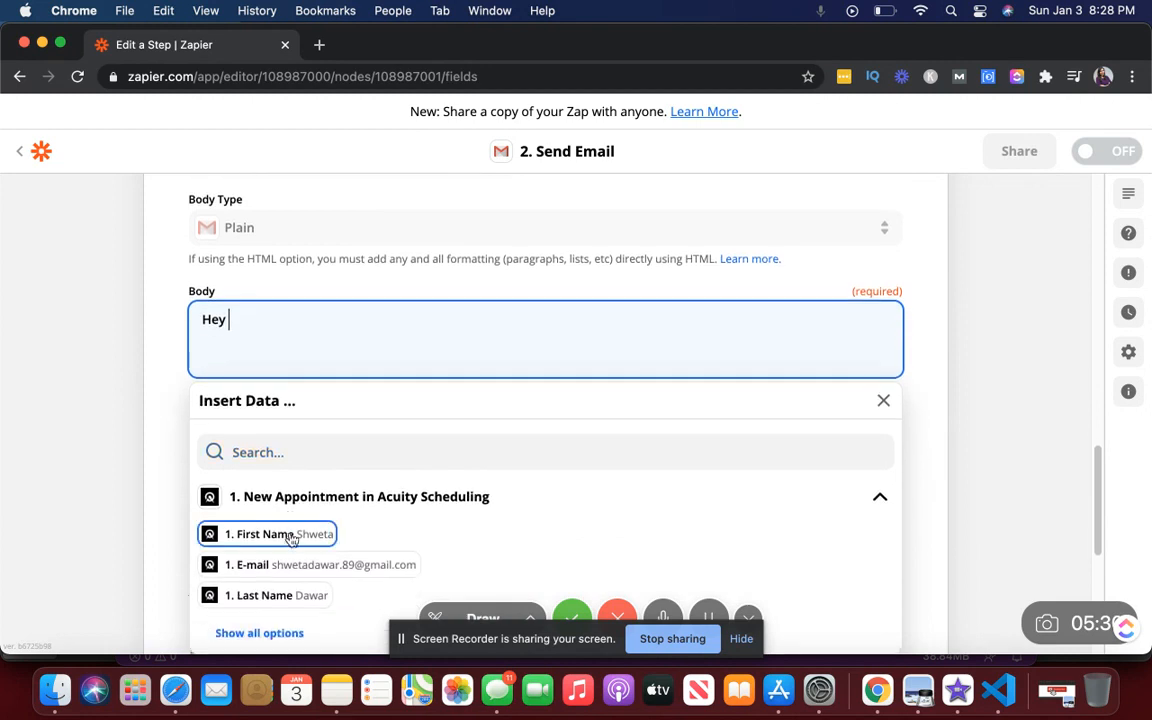
pyautogui.click(294, 539)
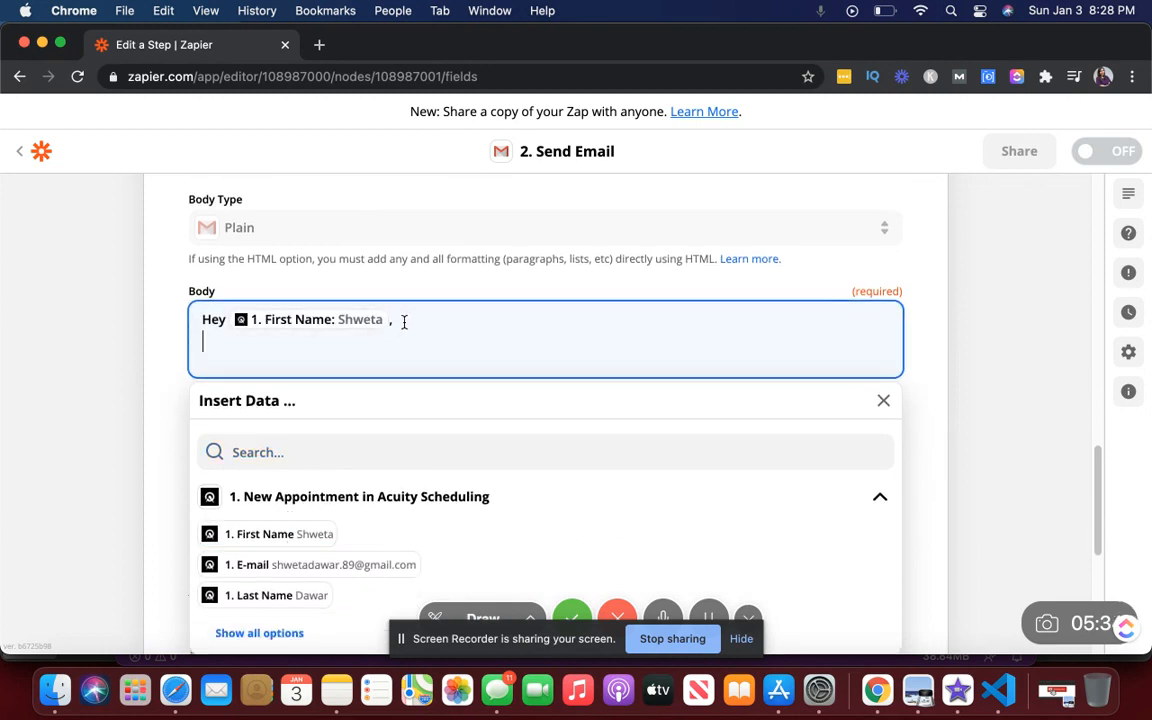
# Add the line "Thank you for booking the call." below the greeting in the email's Body.
pyautogui.write('Thank you fro')
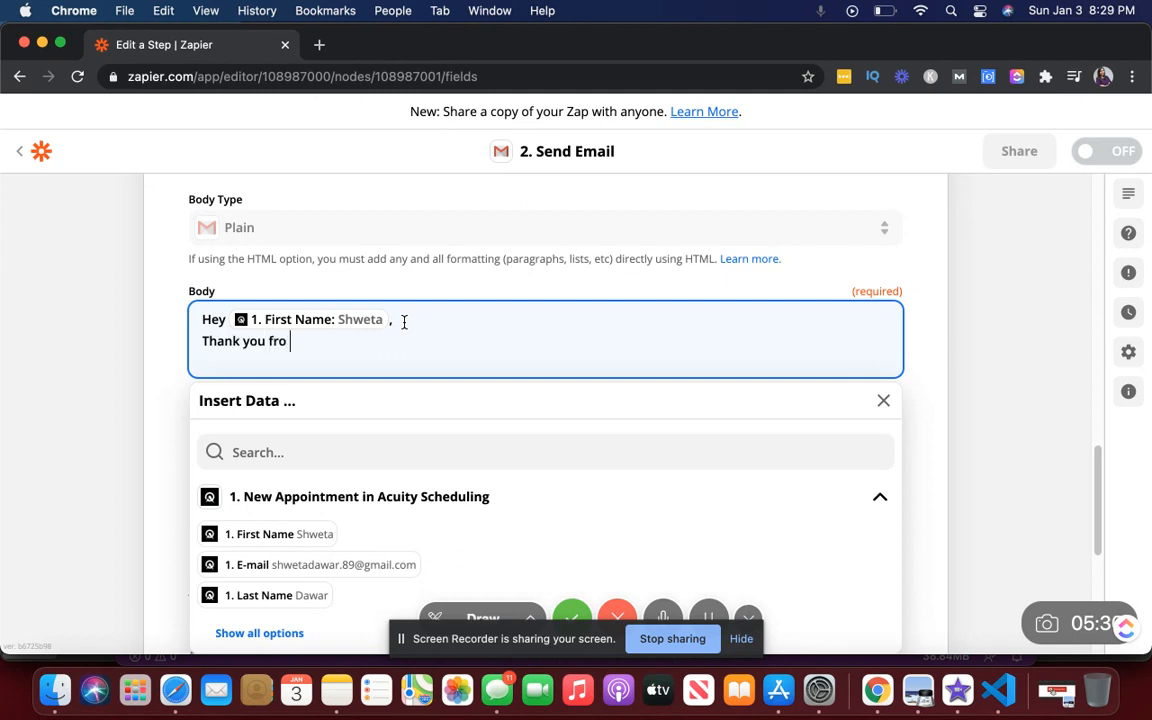
pyautogui.press('BackSpace')
pyautogui.press('BackSpace')
pyautogui.write('or bookin')
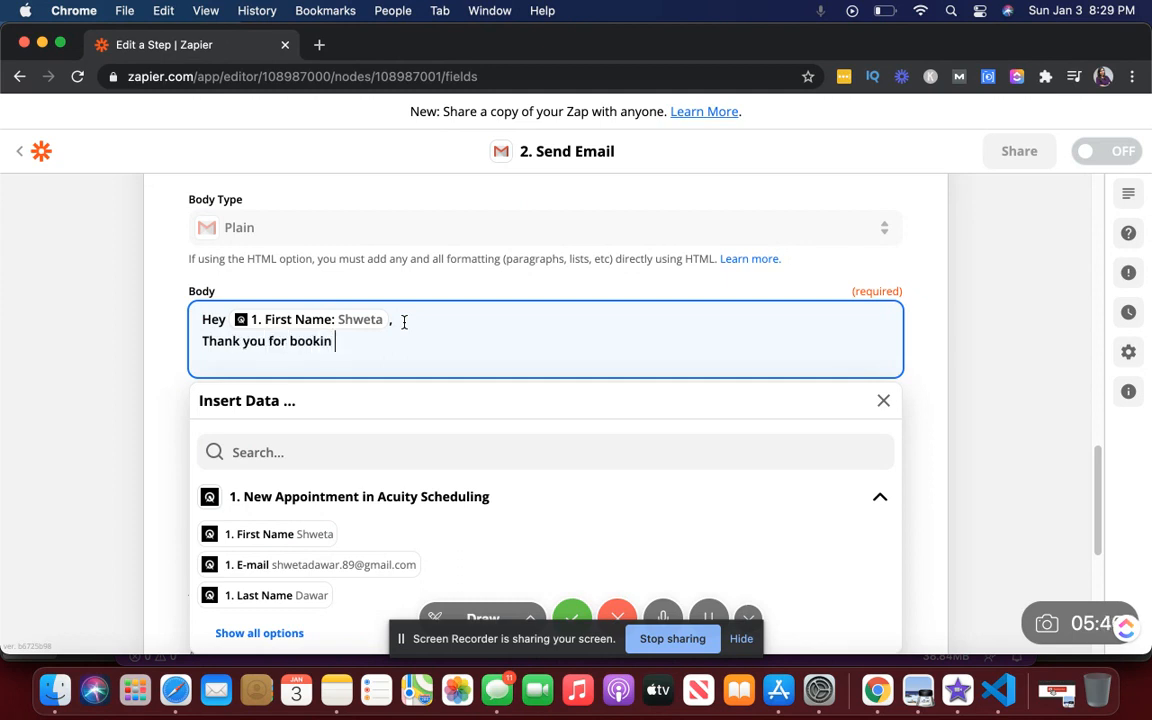
pyautogui.write('g the ca')
pyautogui.write('lle.')
pyautogui.press('BackSpace')
pyautogui.press('BackSpace')
pyautogui.write('.')
pyautogui.press('Return')
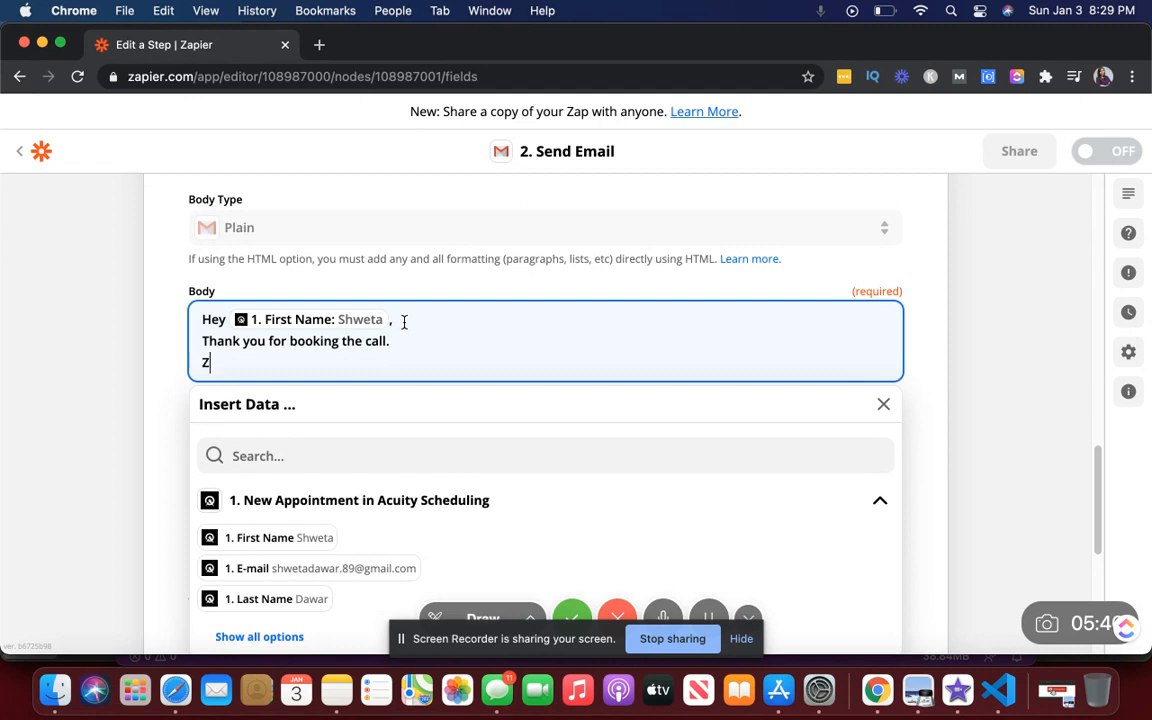
# Finish the email's Body with the line "Zoom.com", a blank line and the closing "See you there!".
pyautogui.write('Zoom')
pyautogui.write('.com')
pyautogui.press('Return')
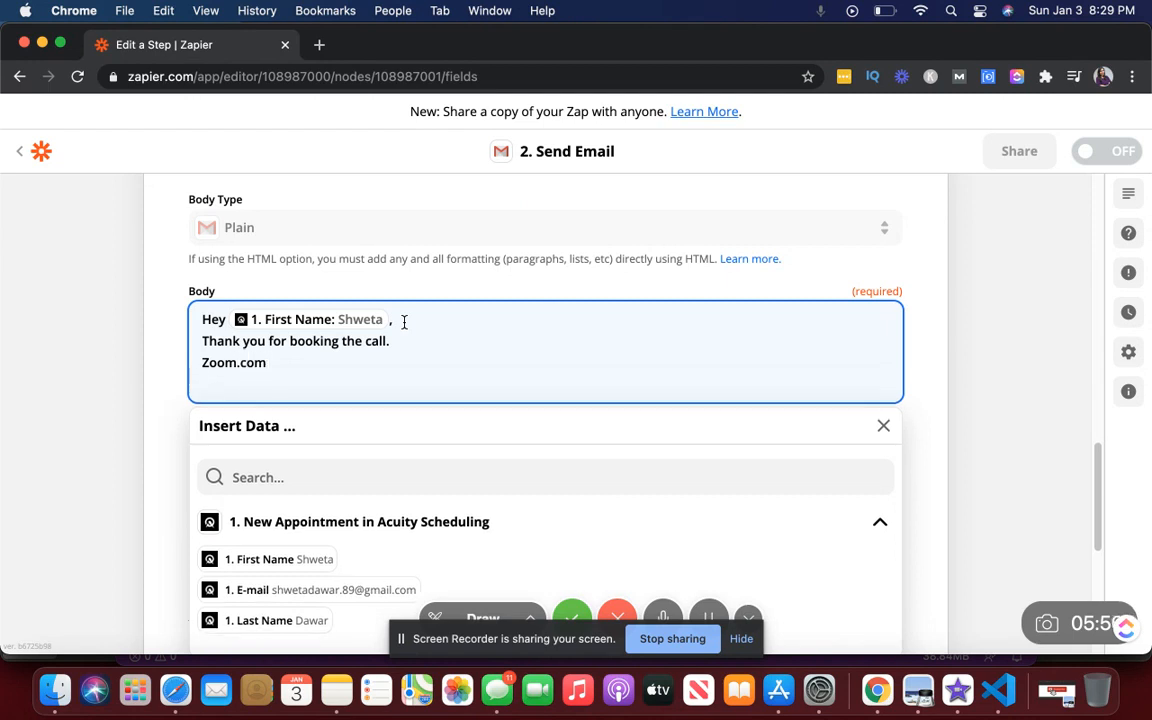
pyautogui.press('Return')
pyautogui.write('See you')
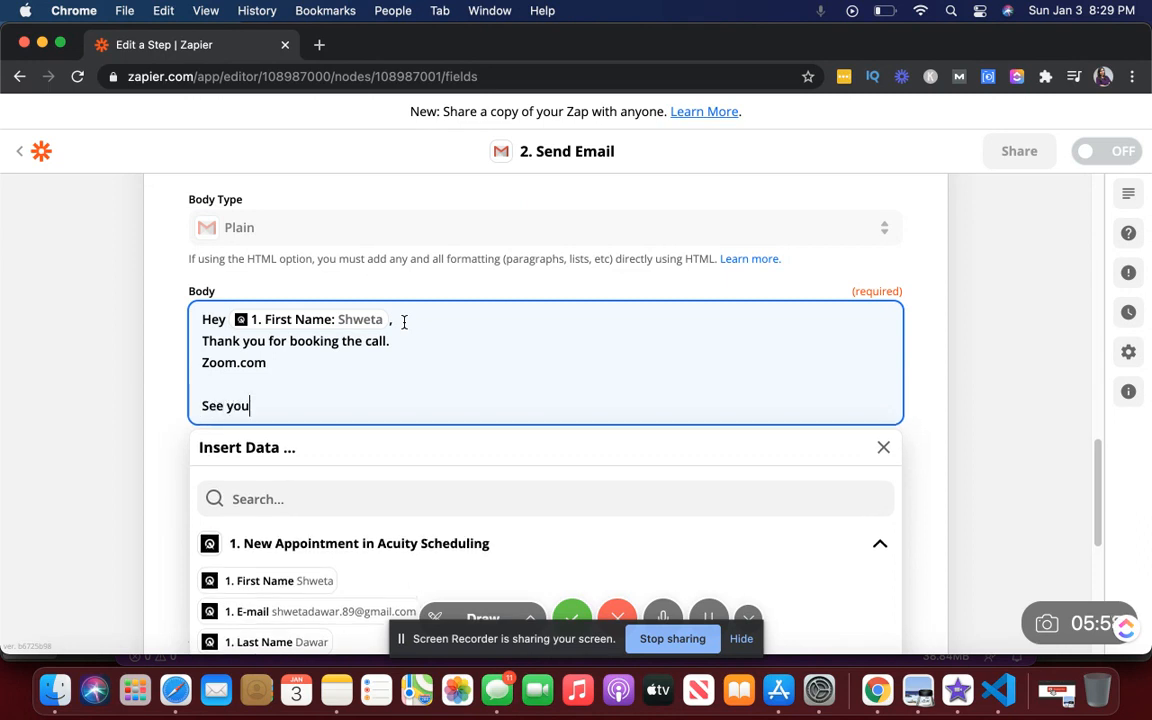
pyautogui.write(' there!')
pyautogui.press('Return')
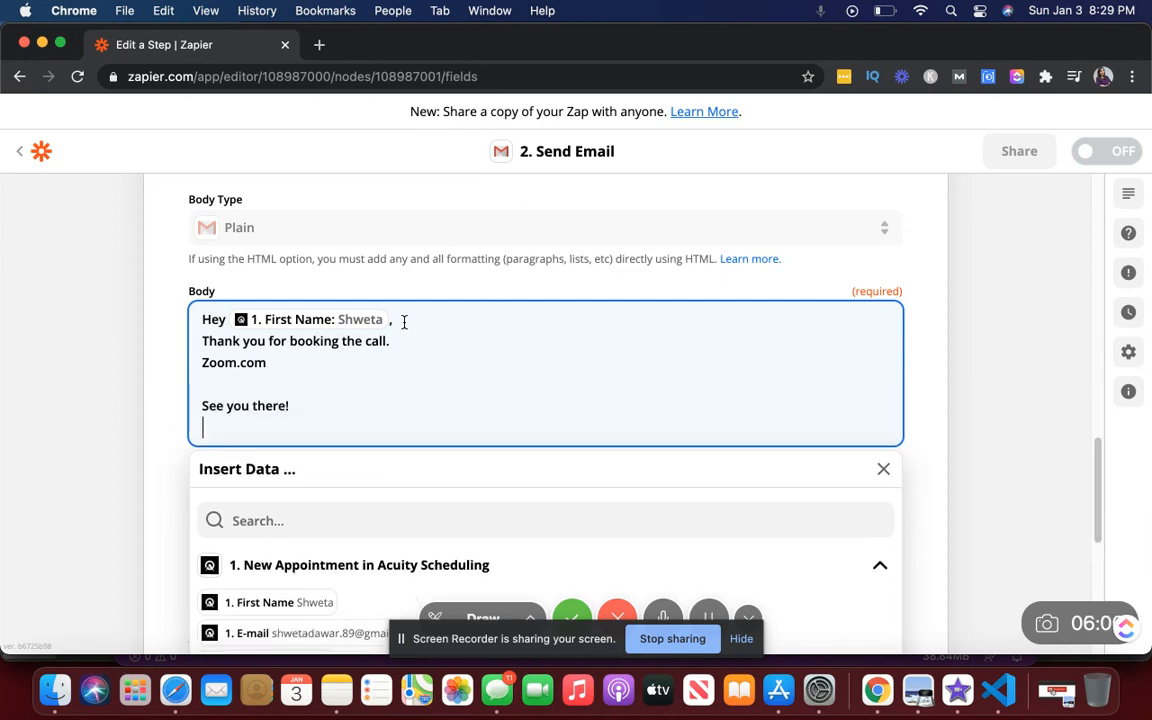
pyautogui.click(248, 278)
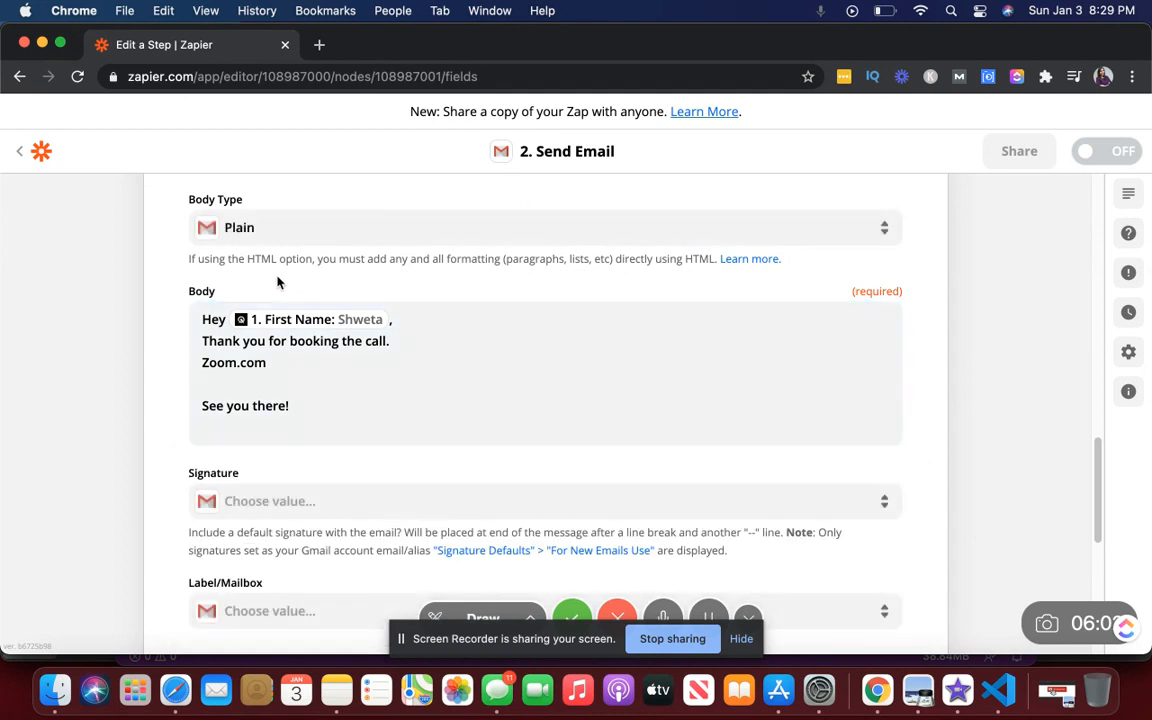
# Examine the choices offered for the optional Signature, Label/Mailbox and Attachments fields without selecting any.
pyautogui.scroll(-3, 277, 277)
pyautogui.click(300, 354)
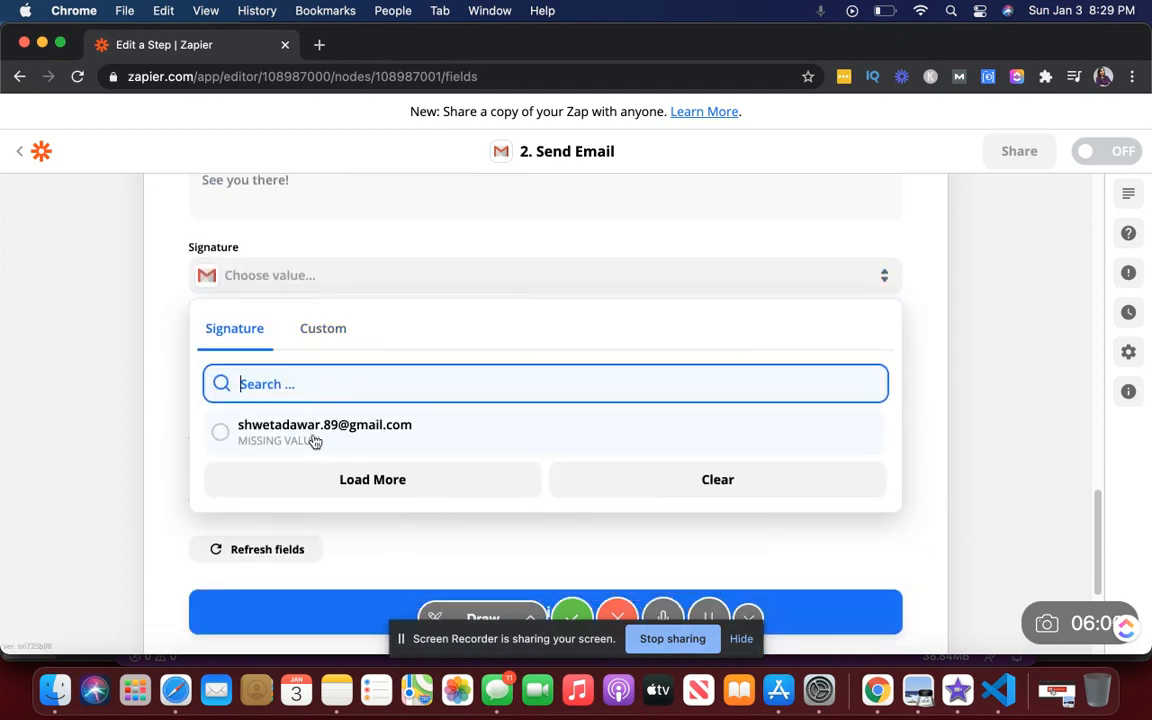
pyautogui.click(323, 338)
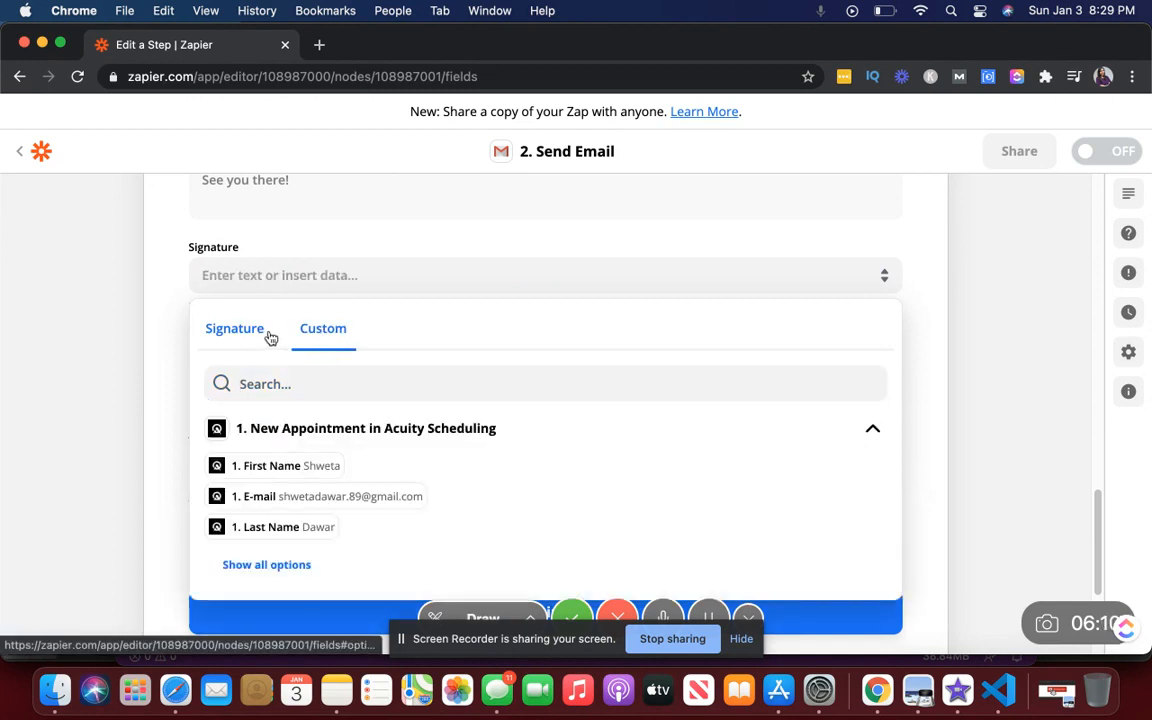
pyautogui.click(334, 240)
pyautogui.scroll(3, 334, 238)
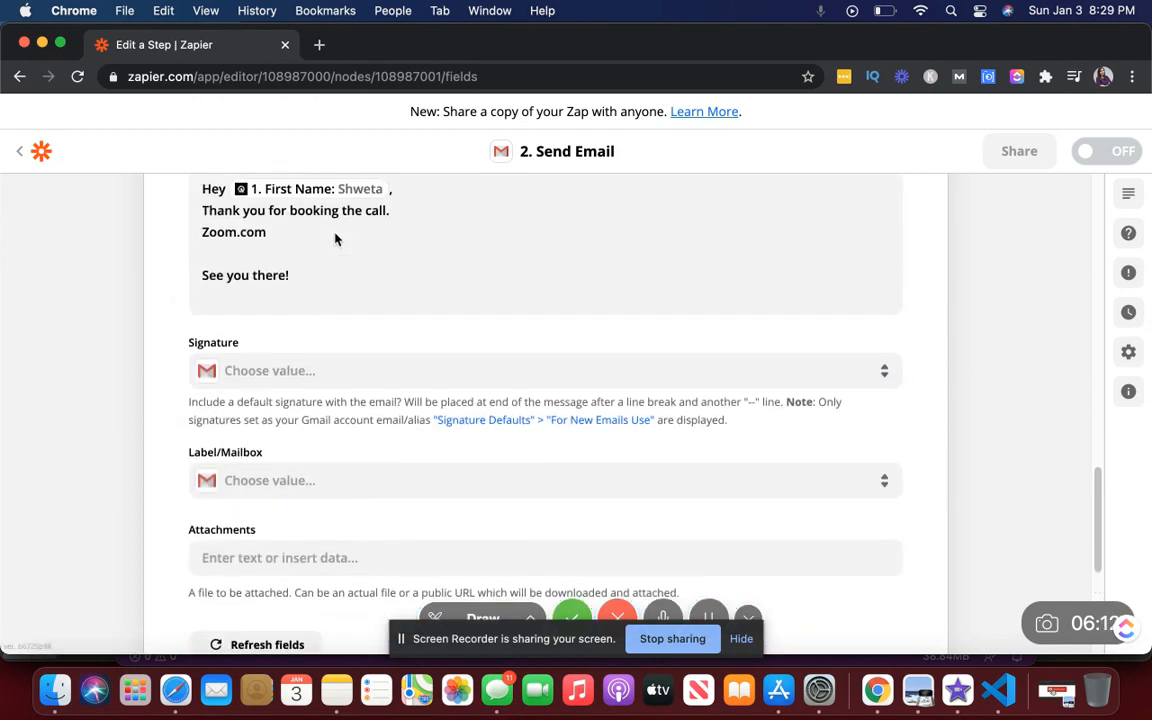
pyautogui.scroll(-4, 334, 238)
pyautogui.click(319, 356)
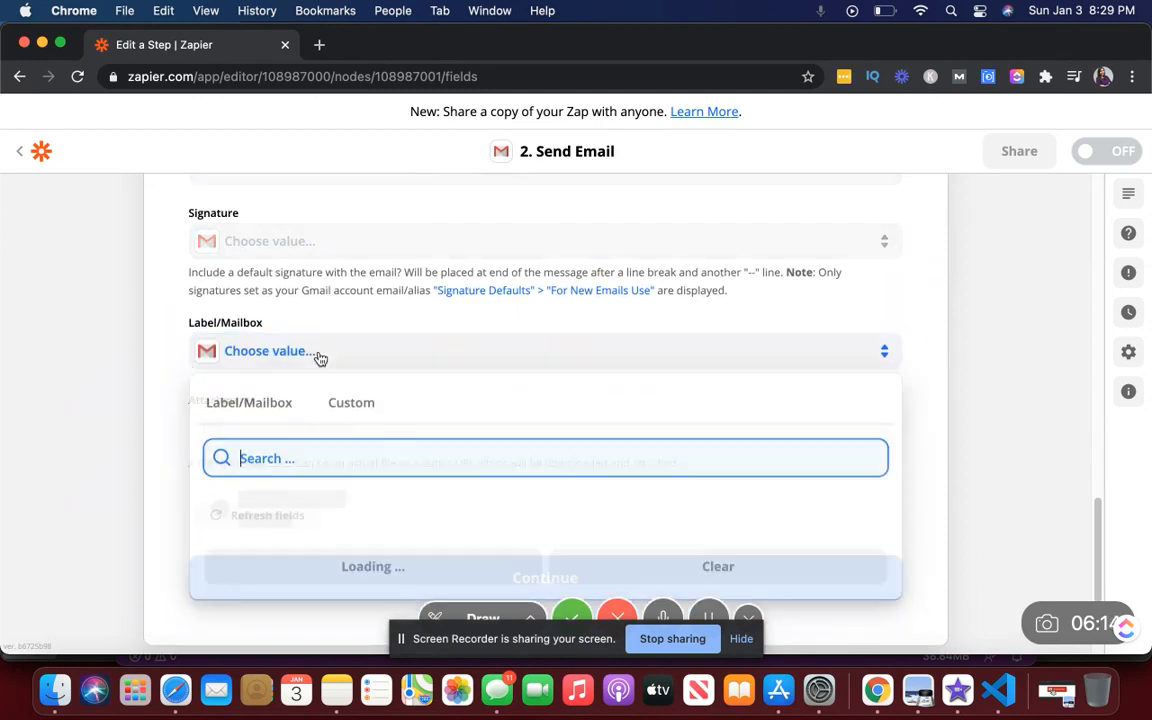
pyautogui.click(325, 328)
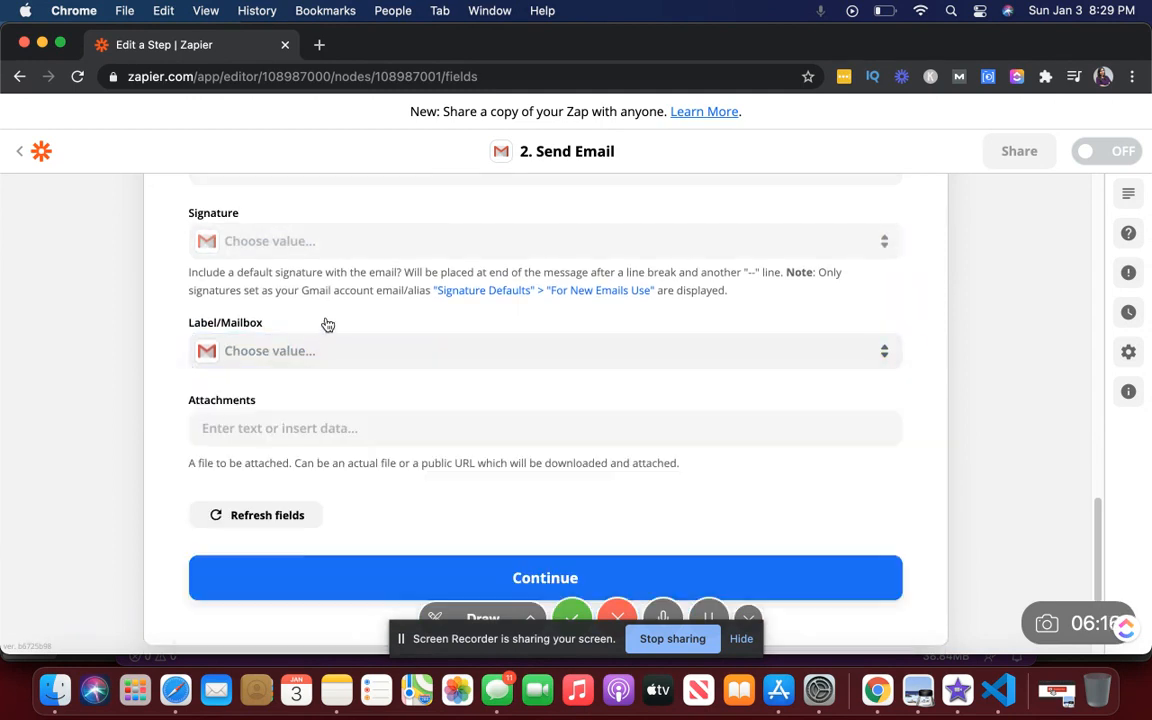
pyautogui.scroll(-3, 326, 320)
pyautogui.click(325, 317)
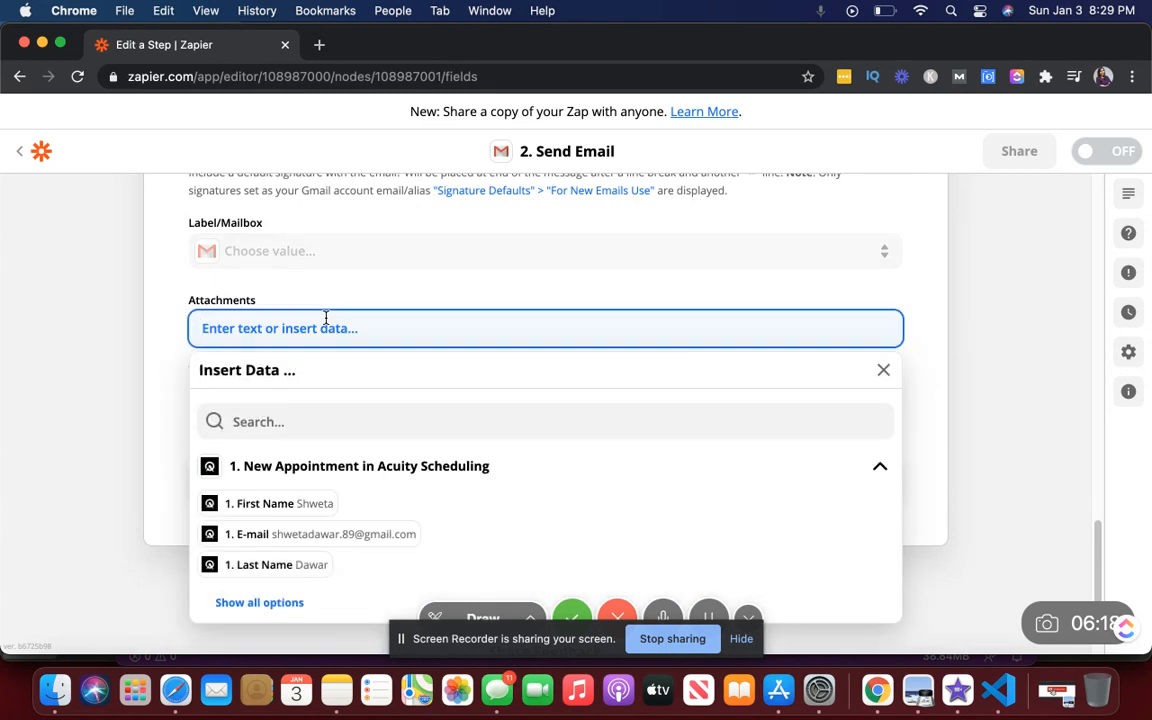
pyautogui.click(327, 293)
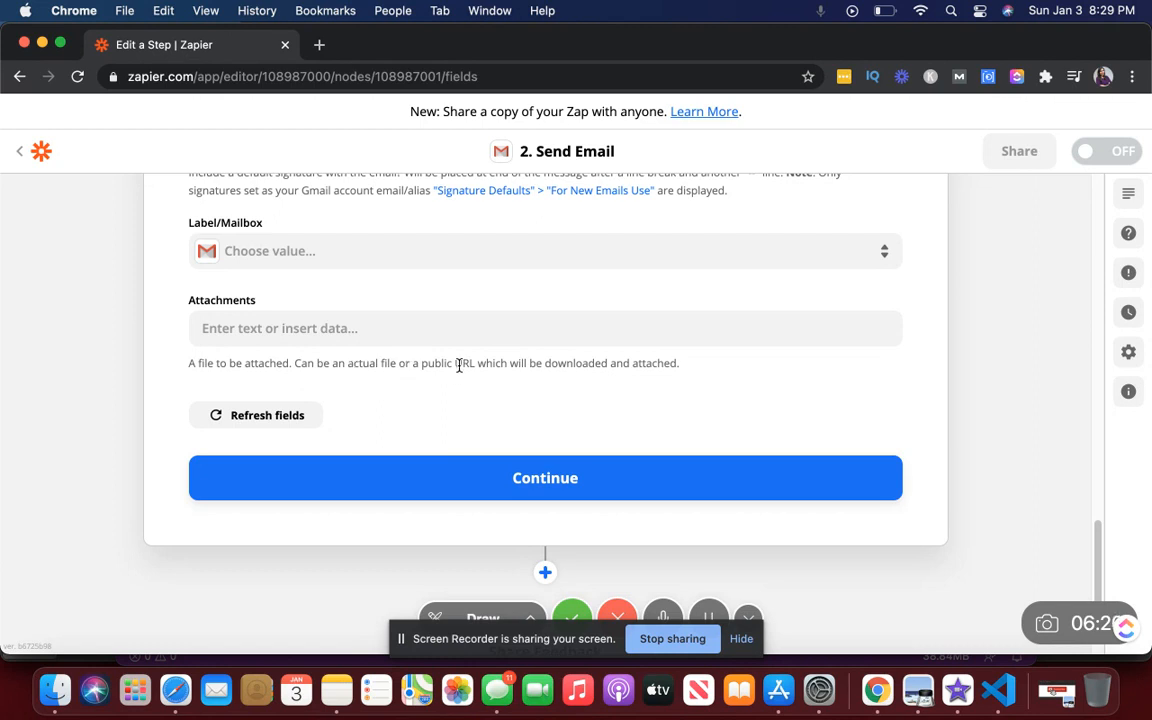
pyautogui.scroll(6, 459, 365)
pyautogui.scroll(-5, 459, 365)
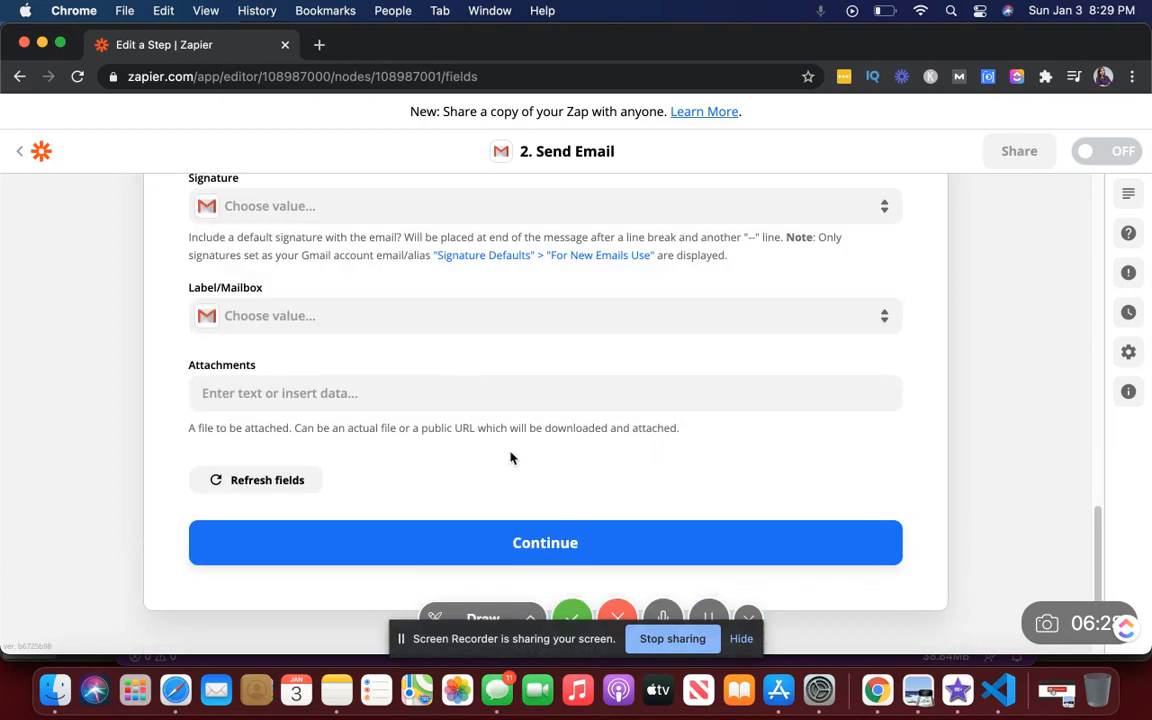
# Continue to the action test, send the test email through Gmail and review the test result.
pyautogui.click(555, 552)
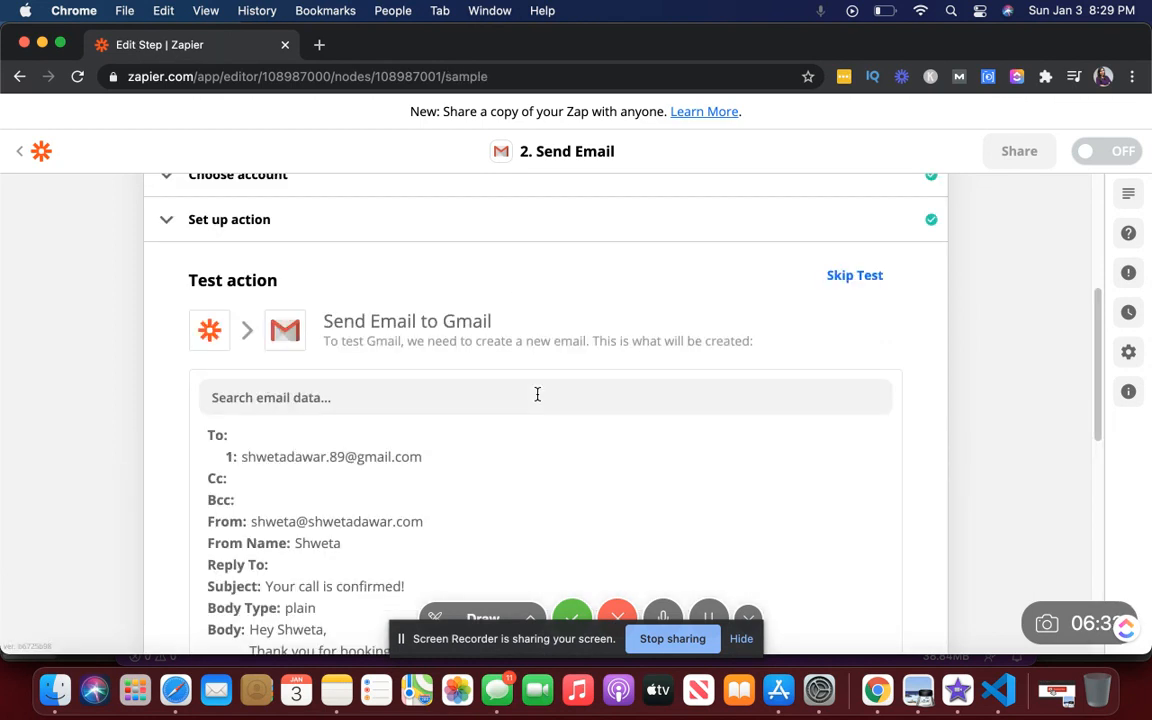
pyautogui.scroll(-10, 555, 445)
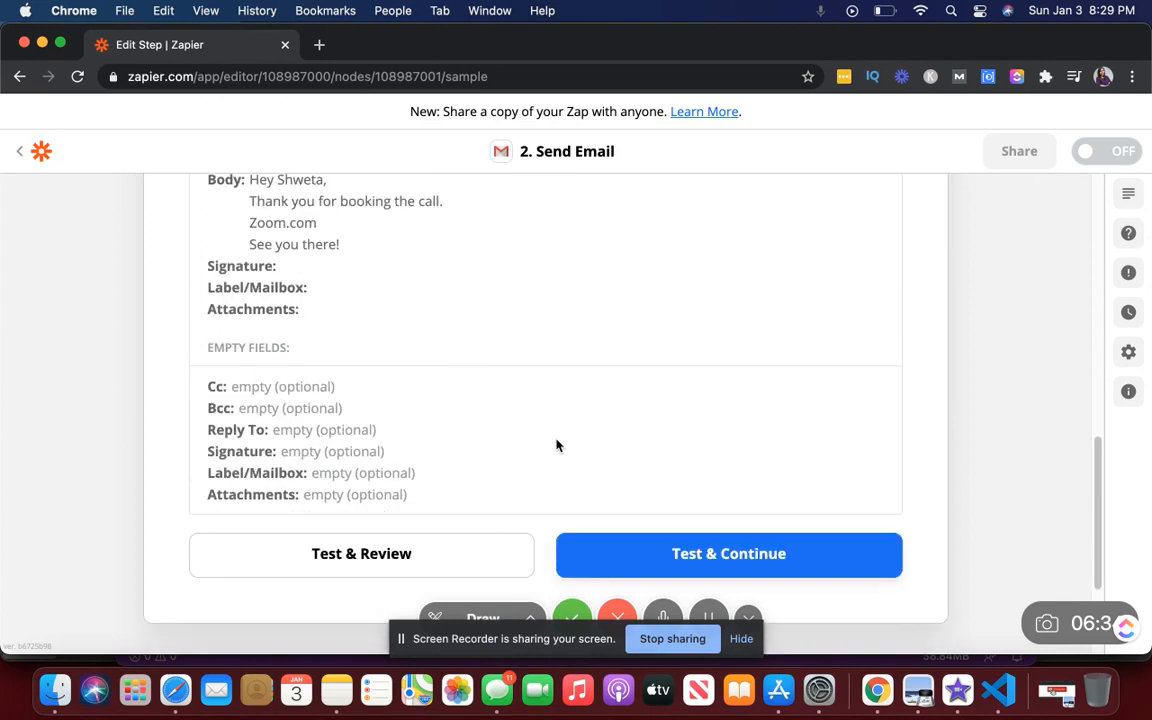
pyautogui.click(684, 564)
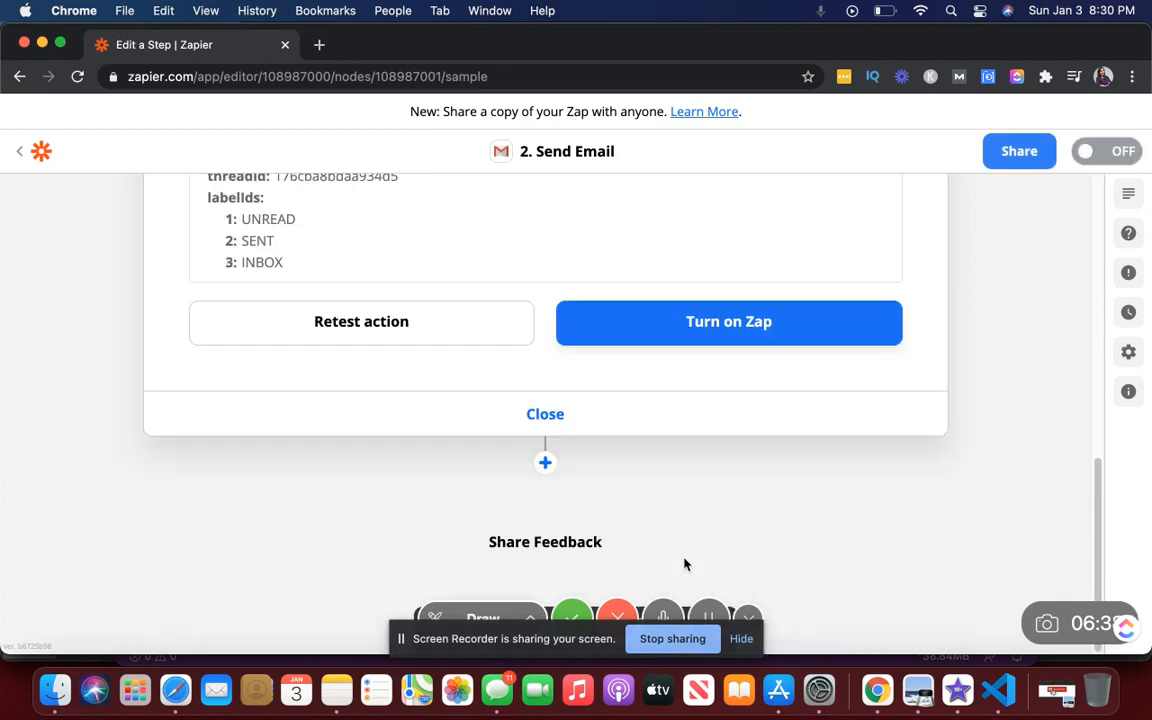
pyautogui.scroll(3, 611, 394)
pyautogui.scroll(2, 611, 394)
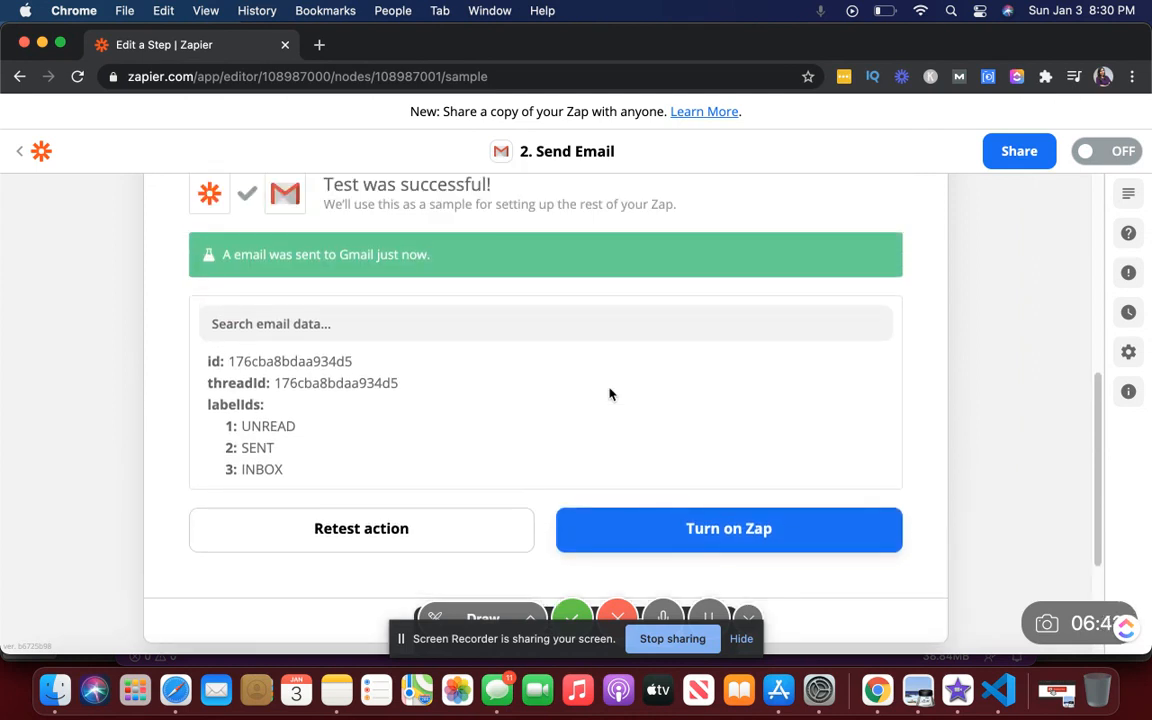
pyautogui.scroll(2, 602, 373)
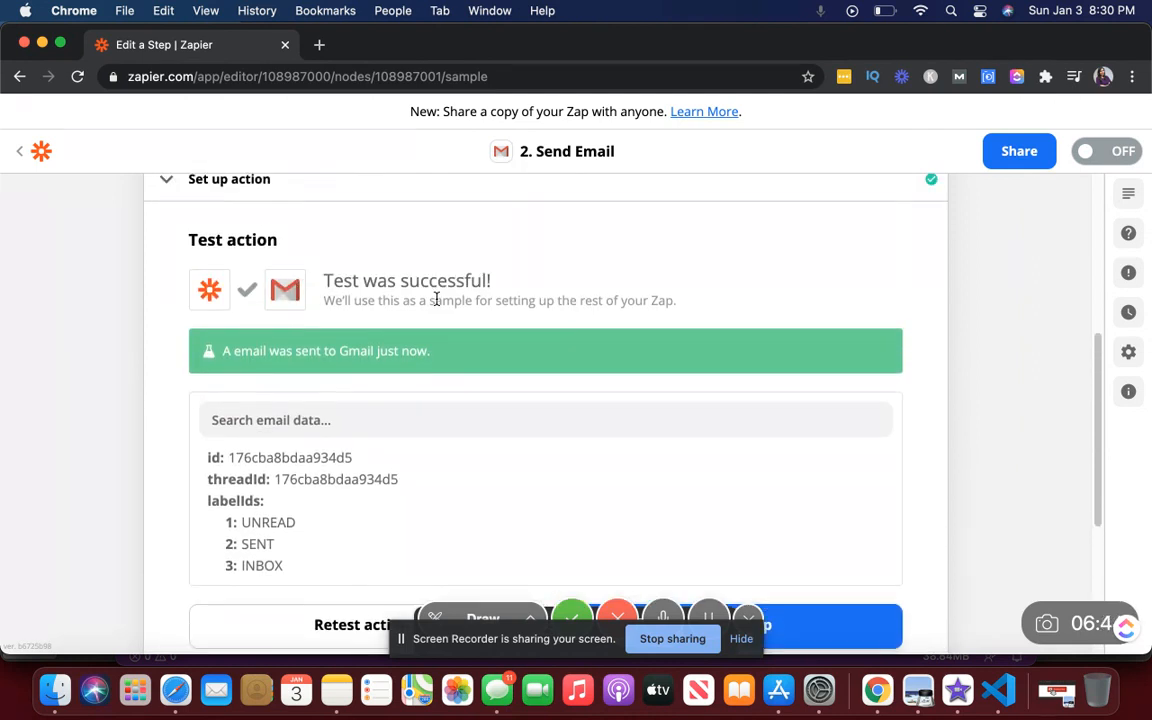
# Leave the tested email Zap without turning it on and start a new Zap from the Zaps list.
pyautogui.scroll(-3, 436, 299)
pyautogui.scroll(1, 671, 332)
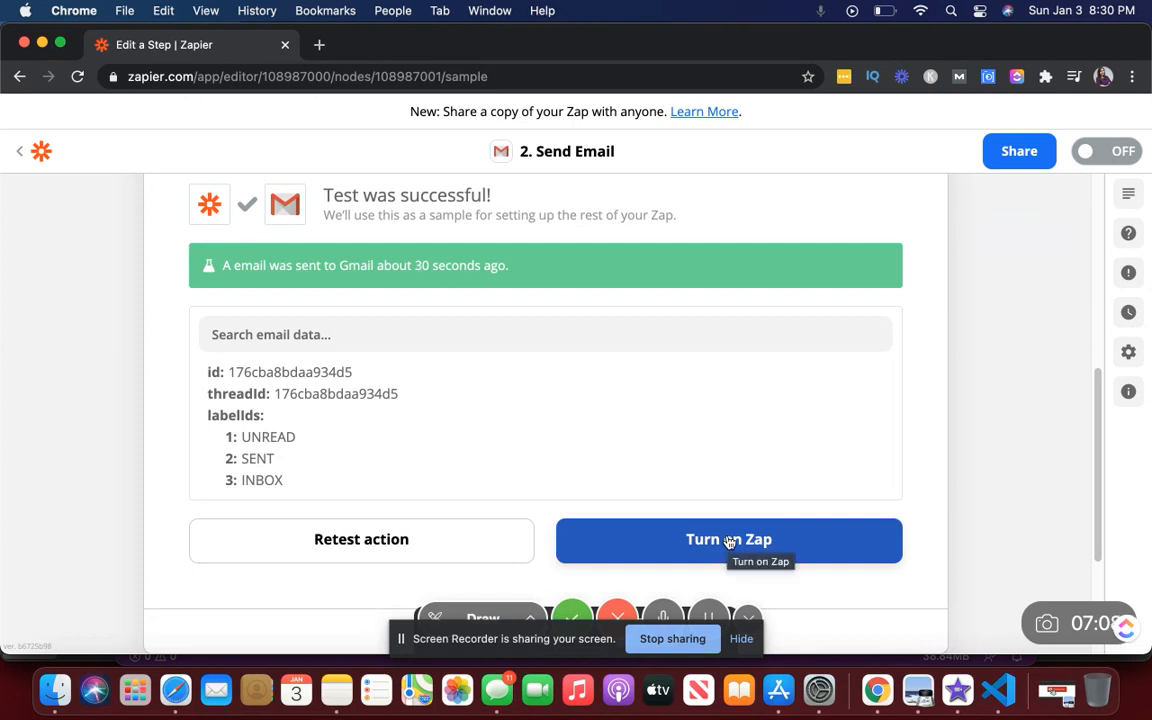
pyautogui.click(20, 157)
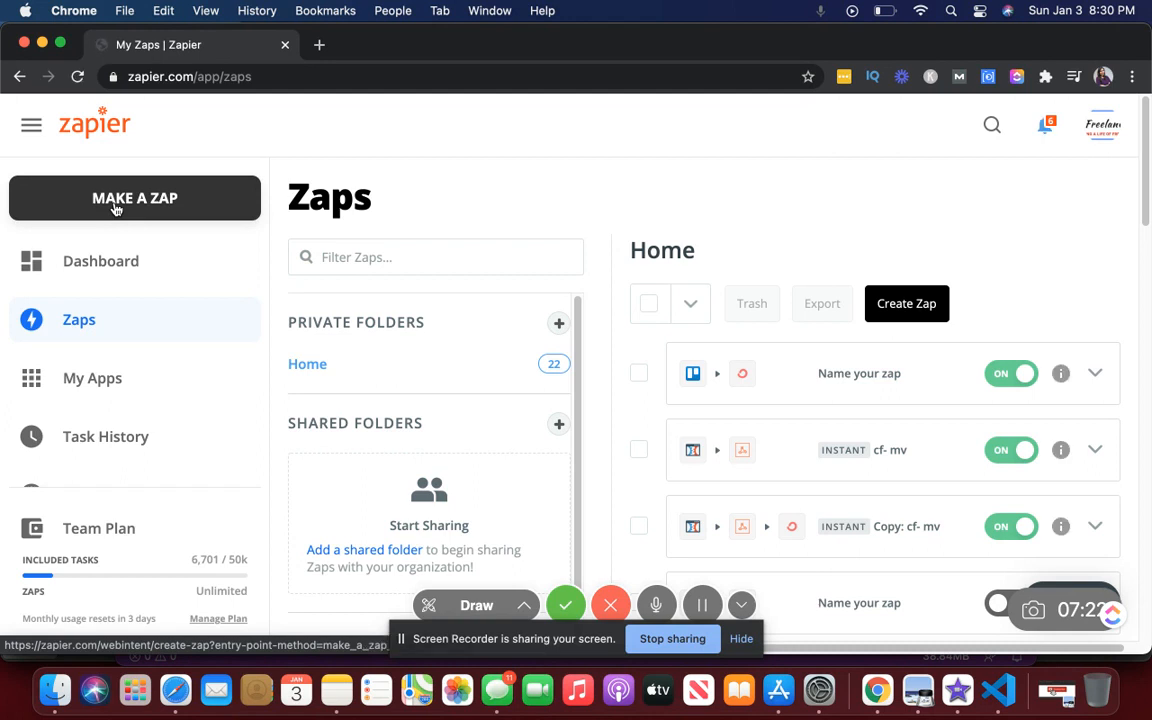
pyautogui.click(121, 201)
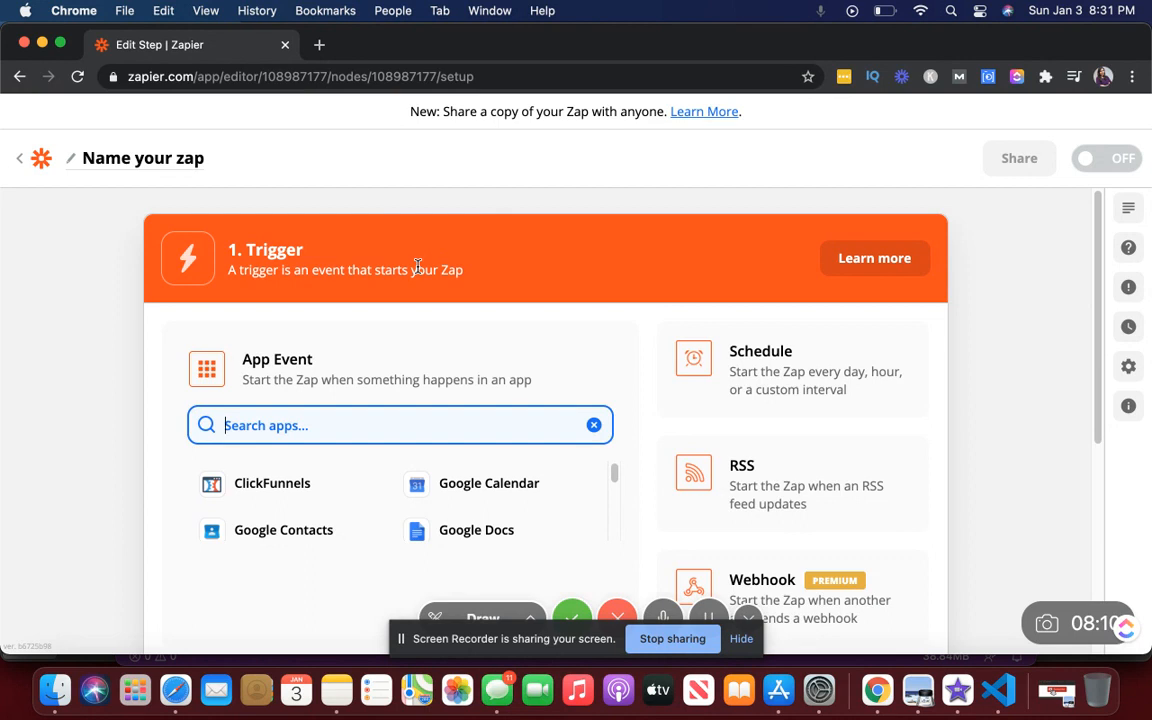
# Set the new Zap's trigger to Dubsado with the New Payment Received event and continue to the account choice.
pyautogui.write('dub')
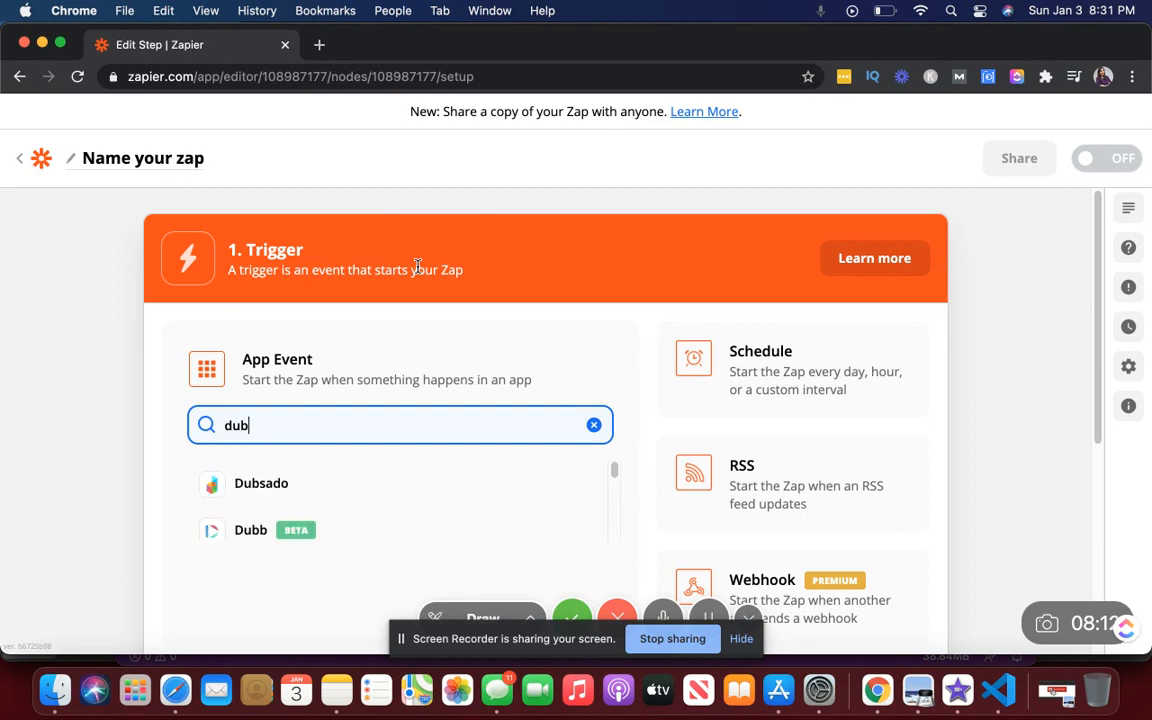
pyautogui.click(324, 486)
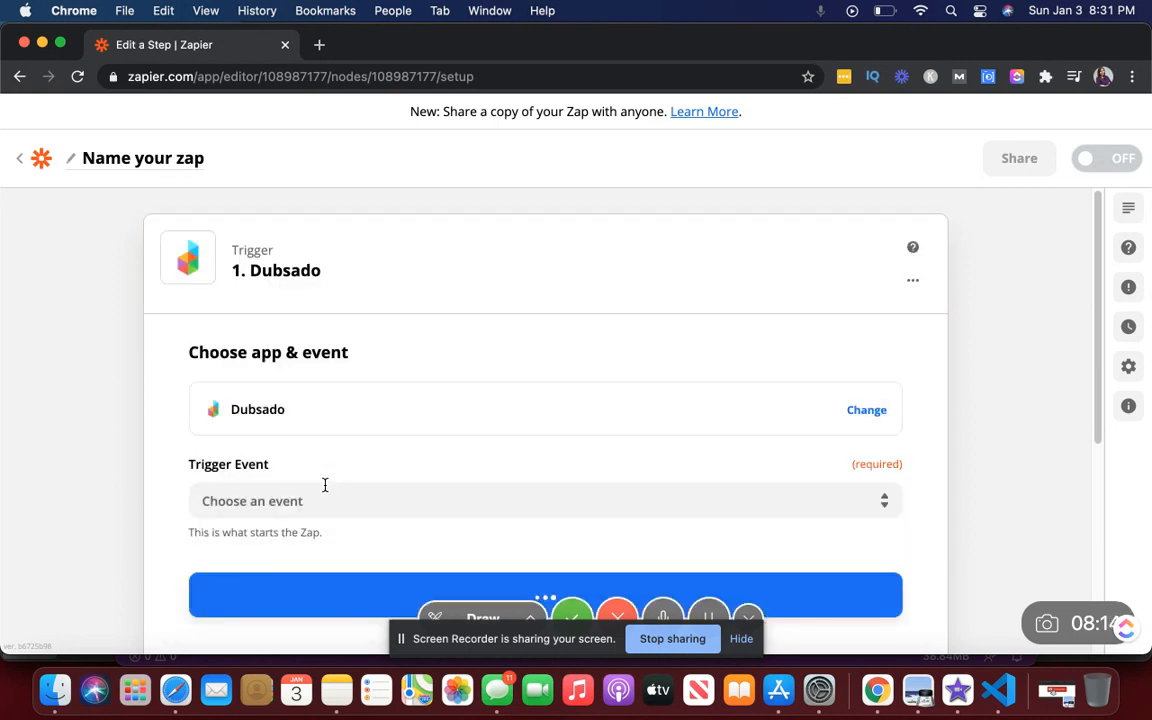
pyautogui.scroll(-1, 279, 269)
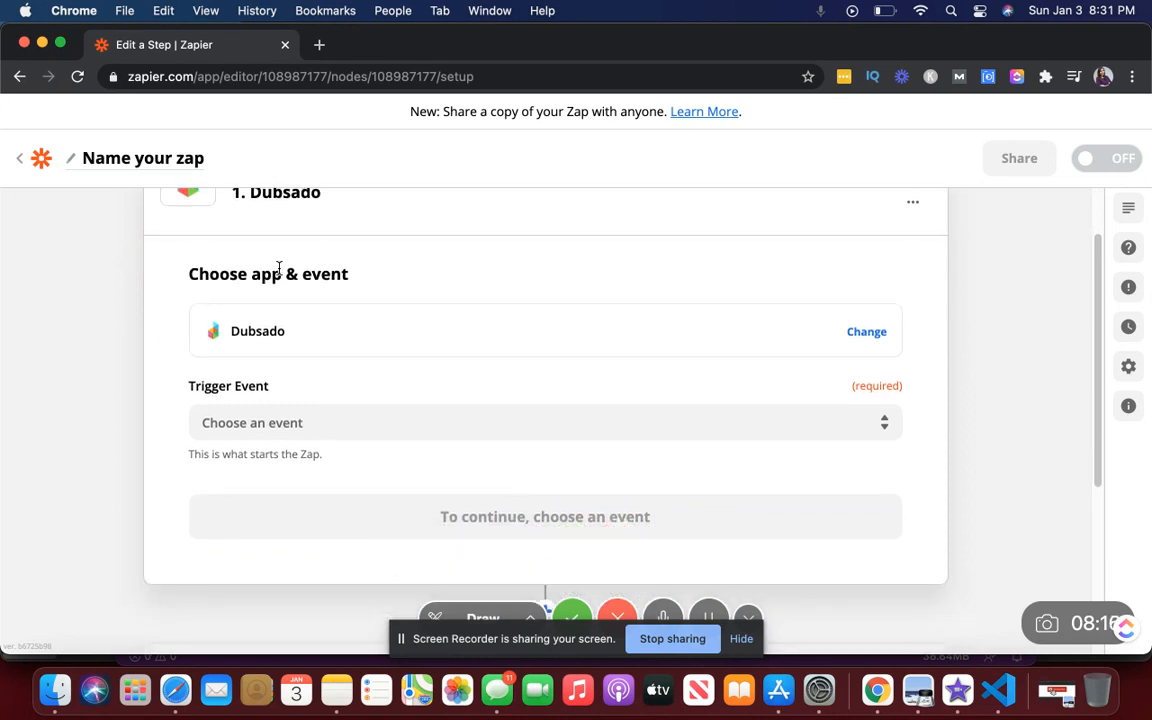
pyautogui.click(321, 423)
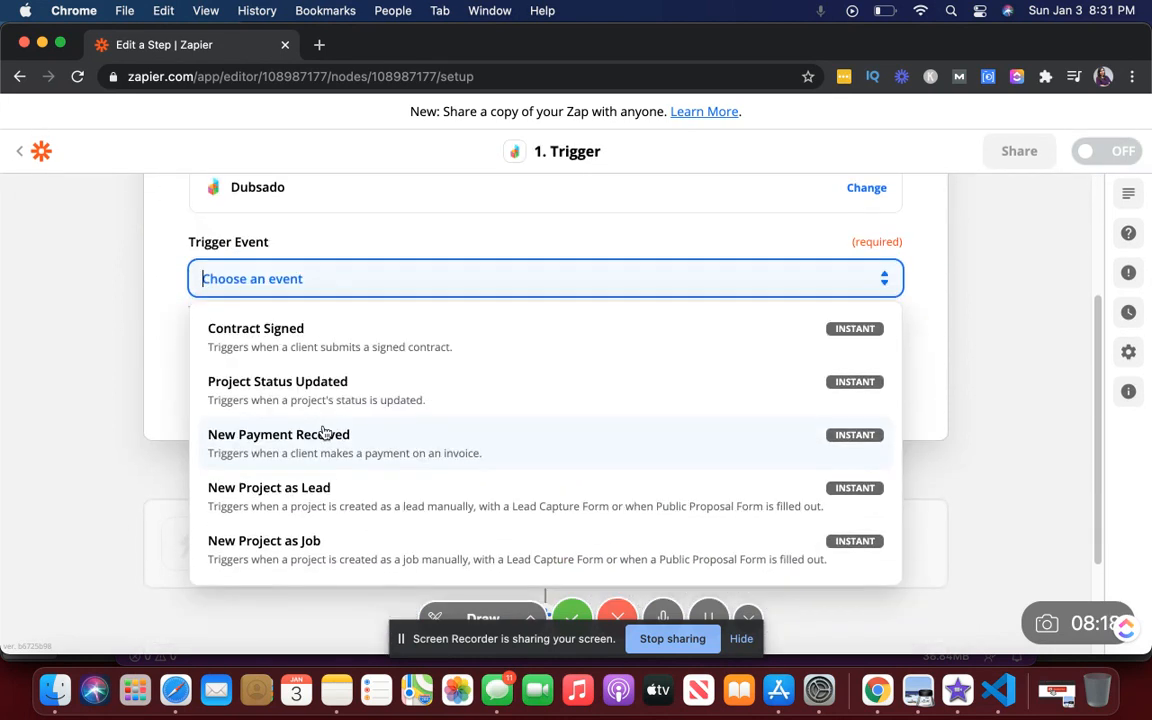
pyautogui.click(295, 453)
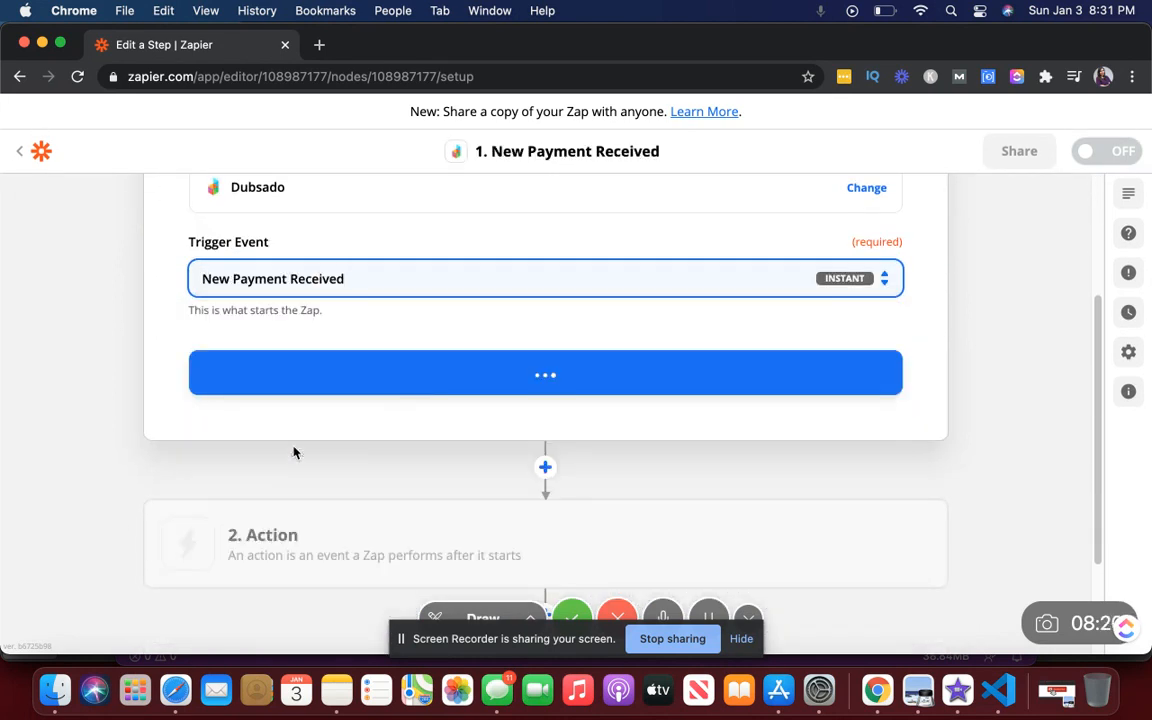
pyautogui.click(432, 378)
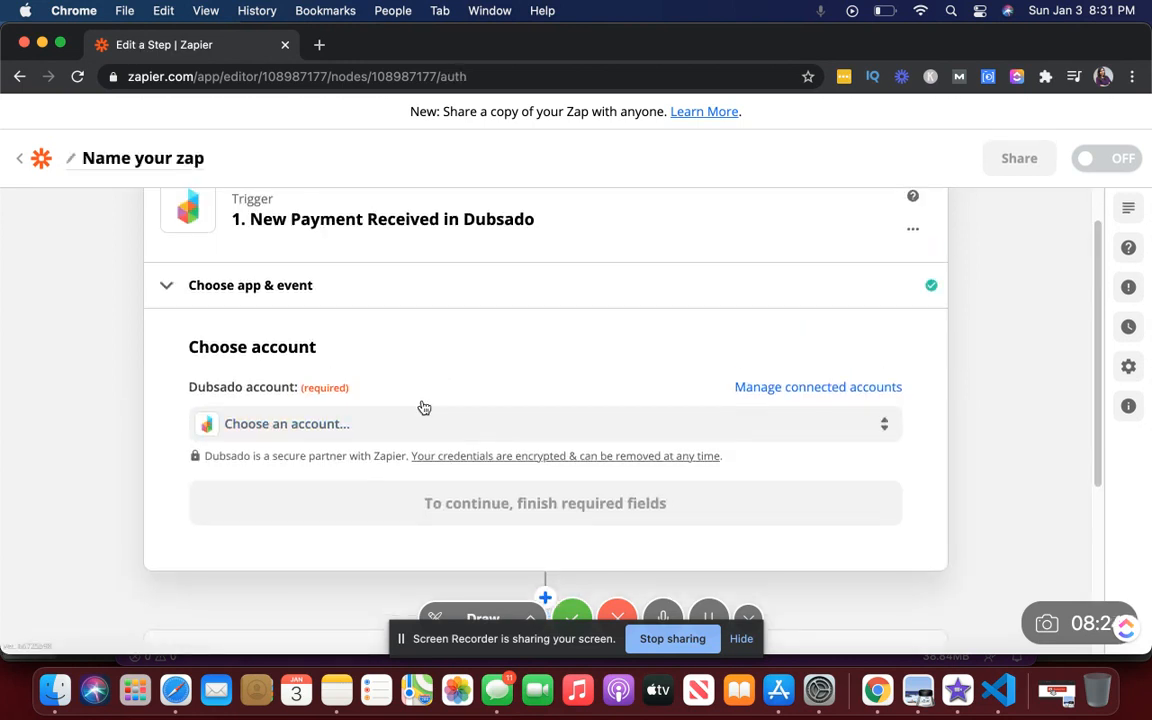
# Choose the connected Dubsado account for the trigger and continue to the trigger test.
pyautogui.click(417, 425)
pyautogui.click(330, 576)
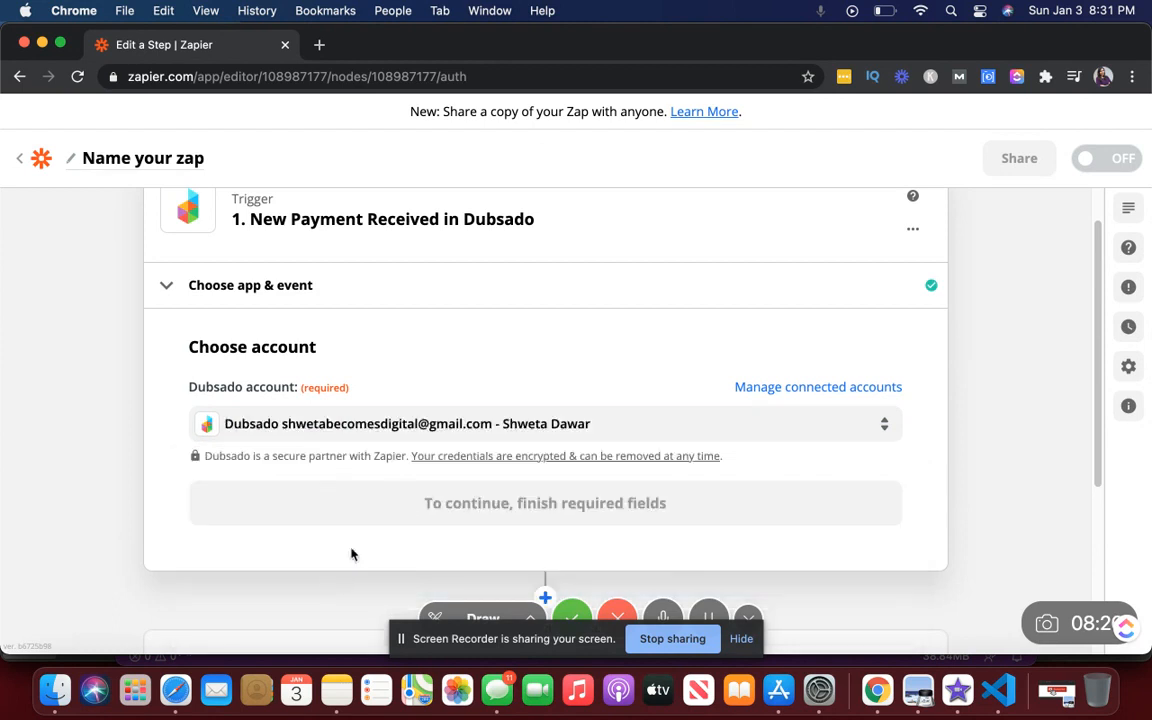
pyautogui.click(458, 395)
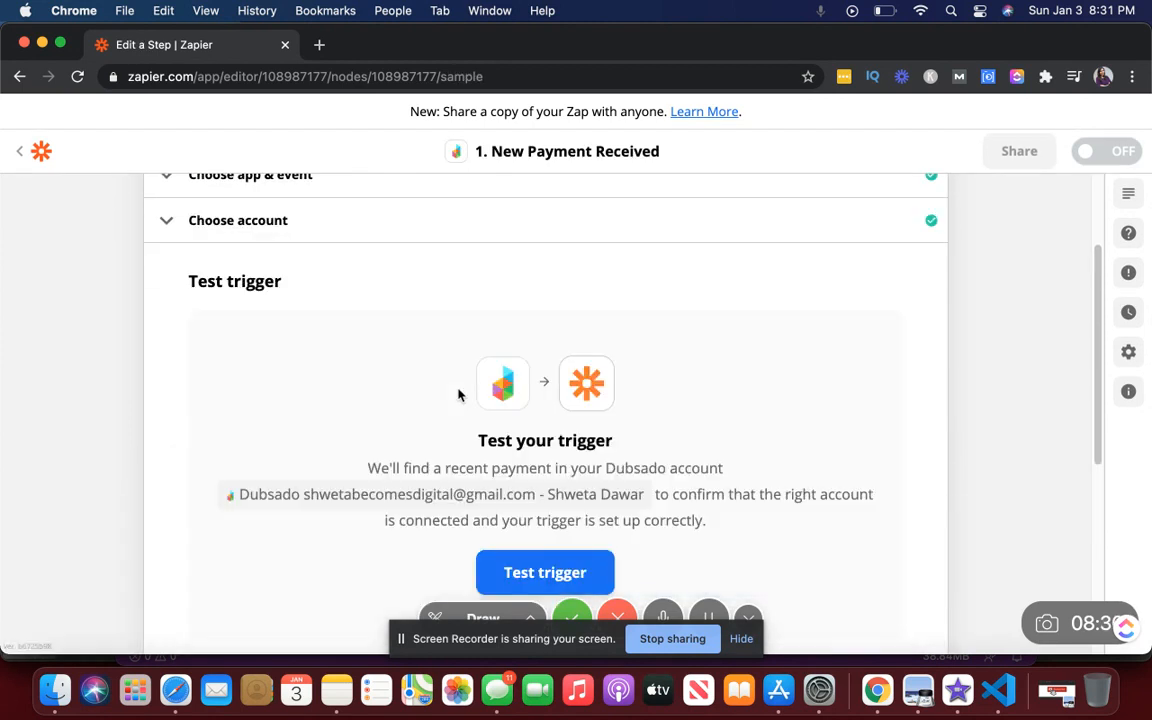
# Without testing the trigger, set the second step to Google Drive with the Create Folder event and continue.
pyautogui.scroll(-5, 460, 395)
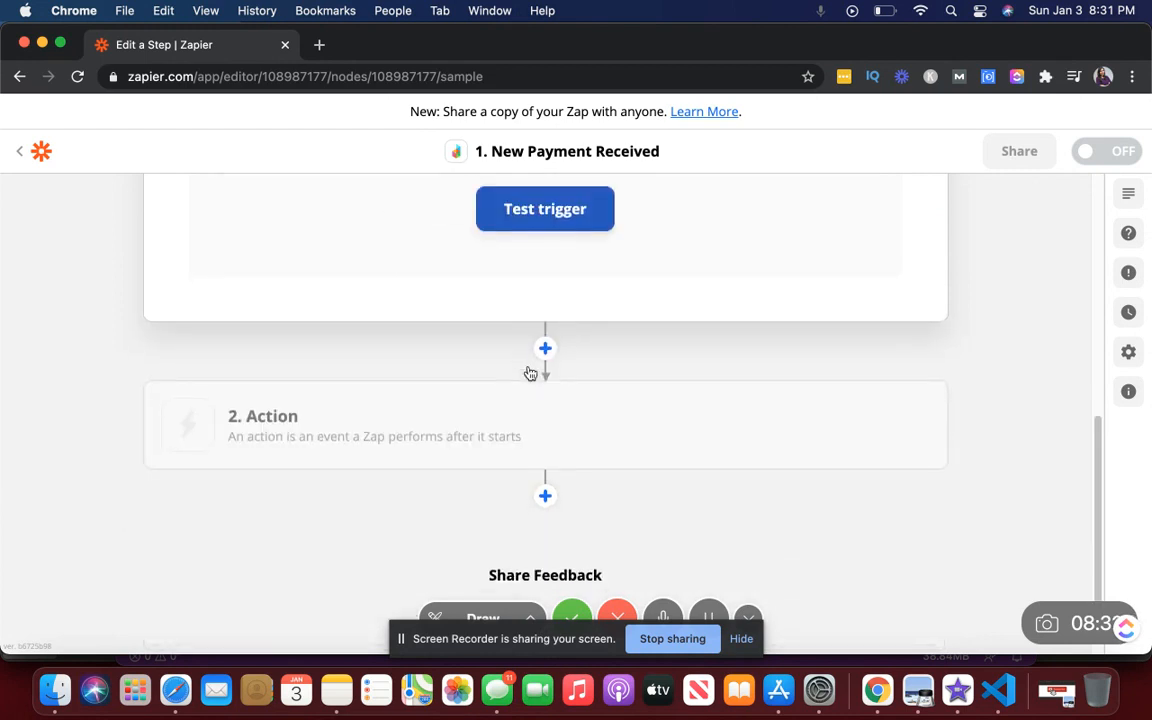
pyautogui.click(437, 437)
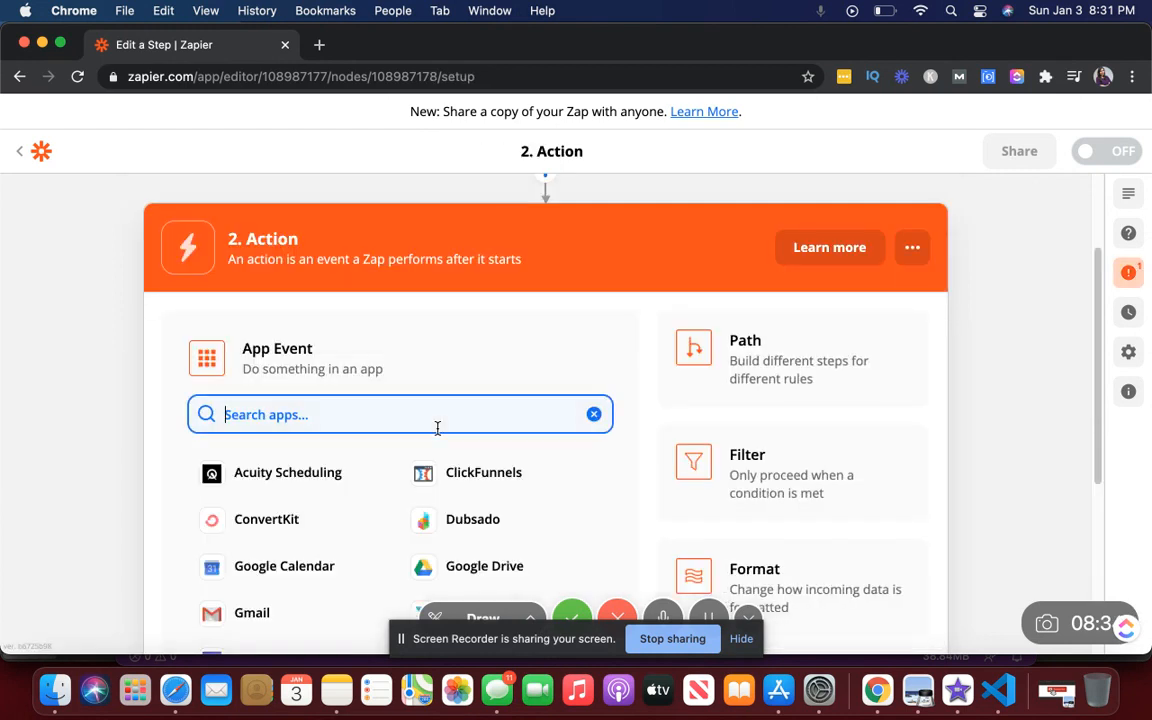
pyautogui.scroll(-1, 437, 432)
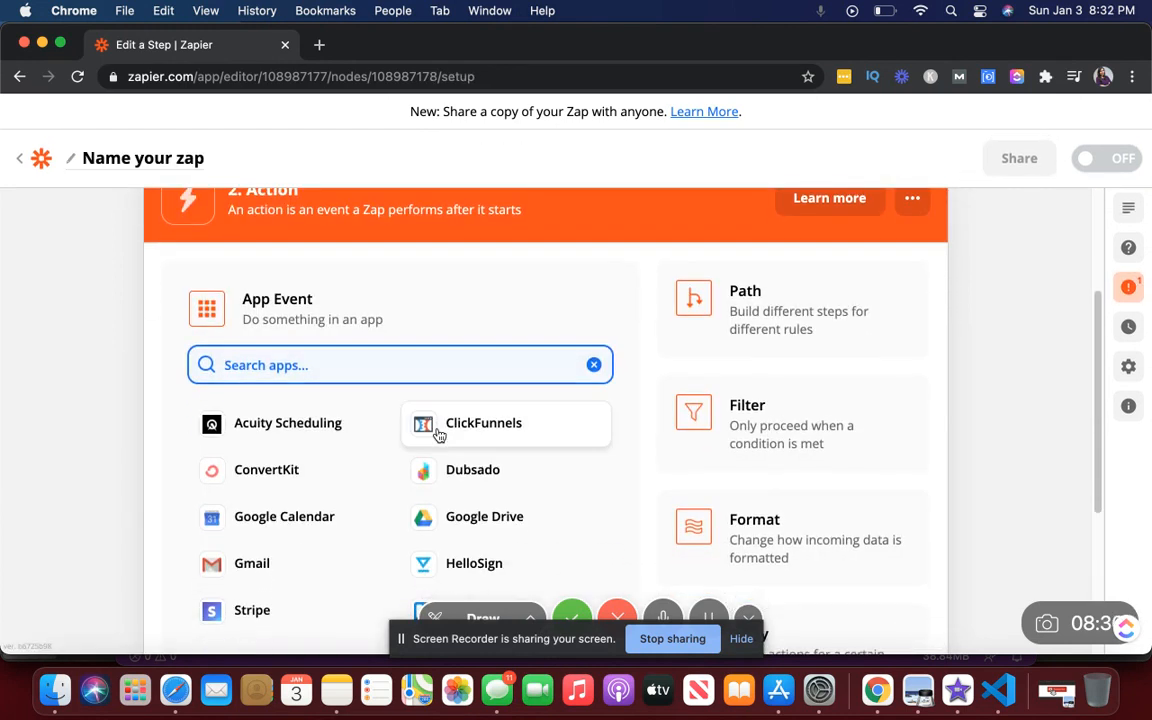
pyautogui.click(440, 514)
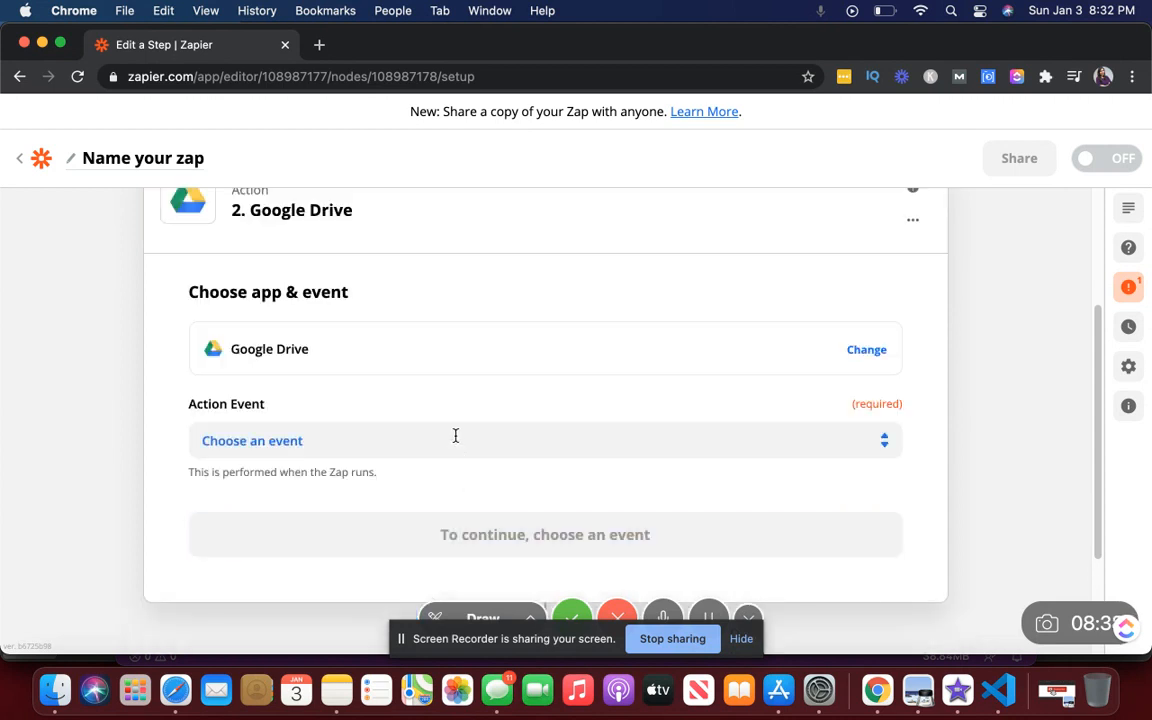
pyautogui.click(455, 440)
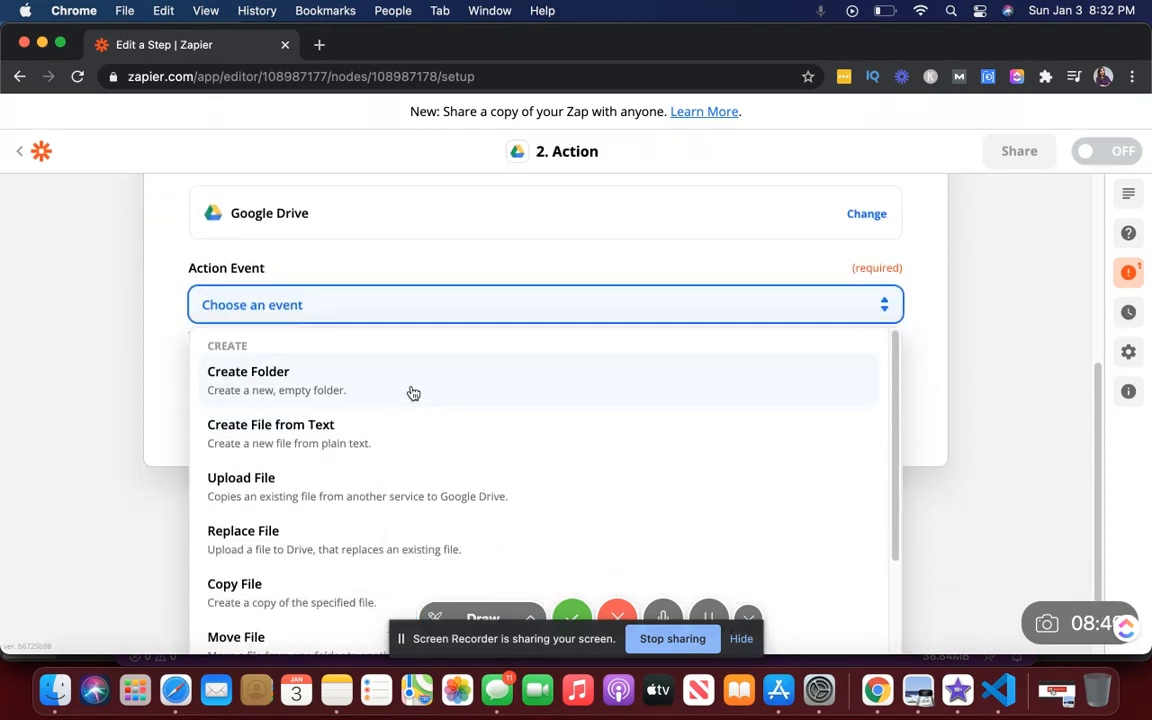
pyautogui.click(412, 392)
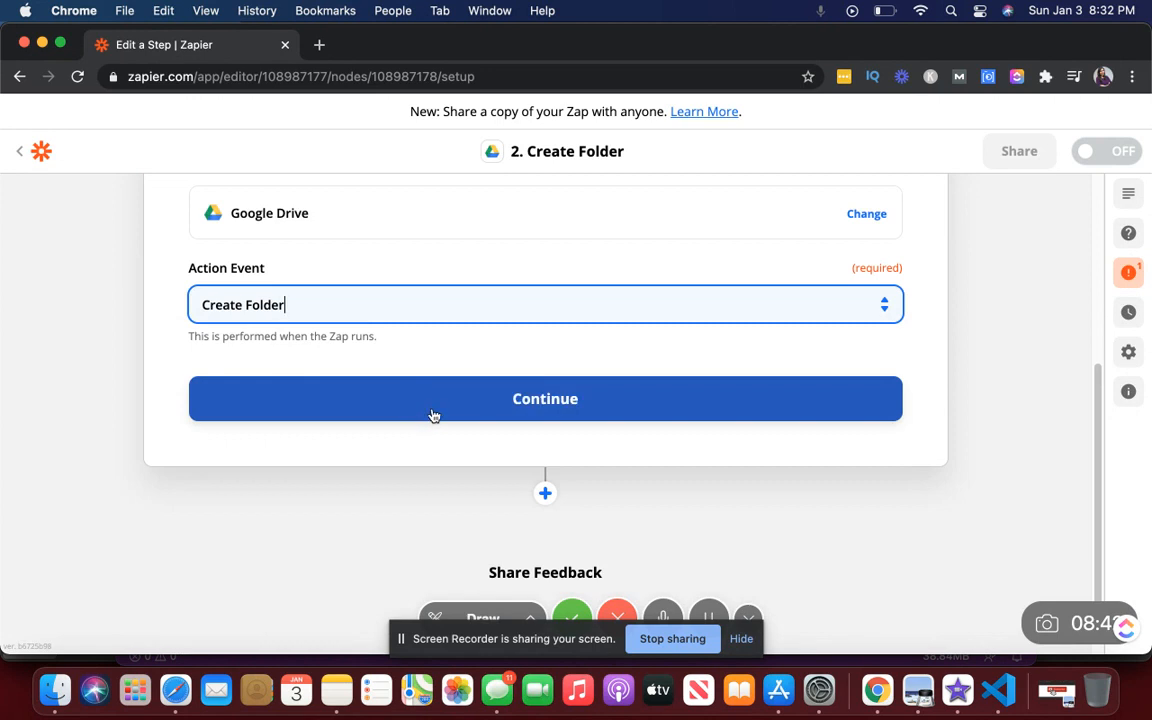
pyautogui.click(433, 413)
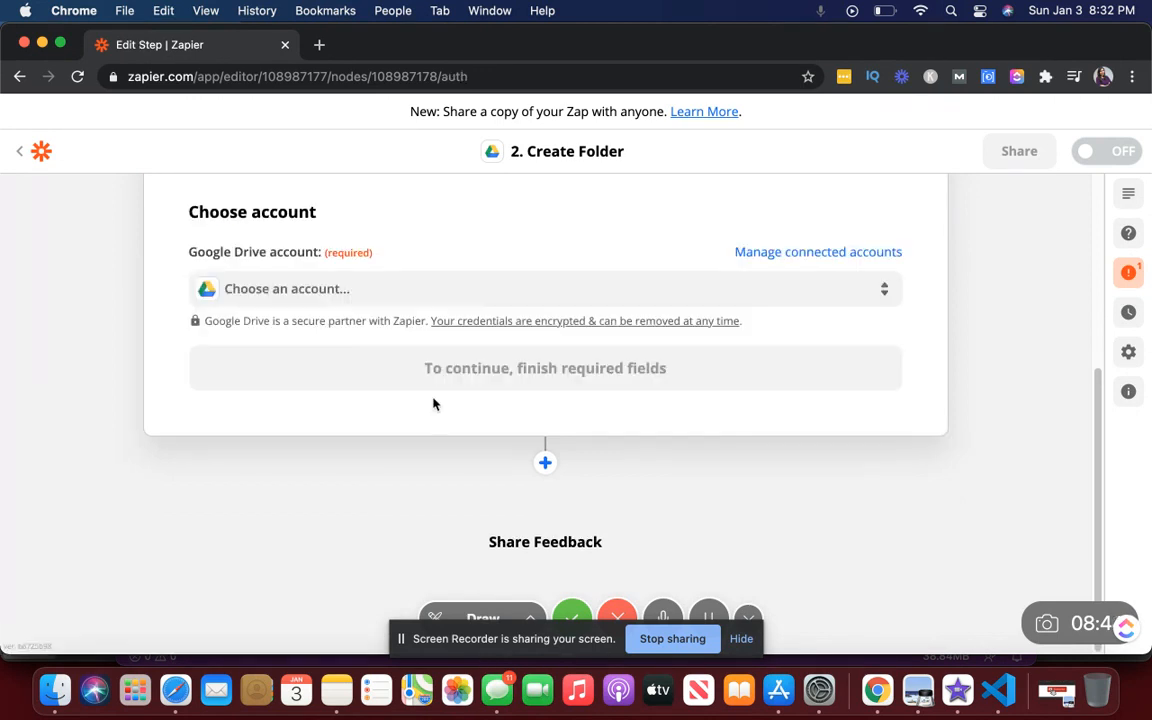
# Choose the connected Google Drive account numbered #3 for the folder action and continue to its setup.
pyautogui.click(408, 290)
pyautogui.click(370, 428)
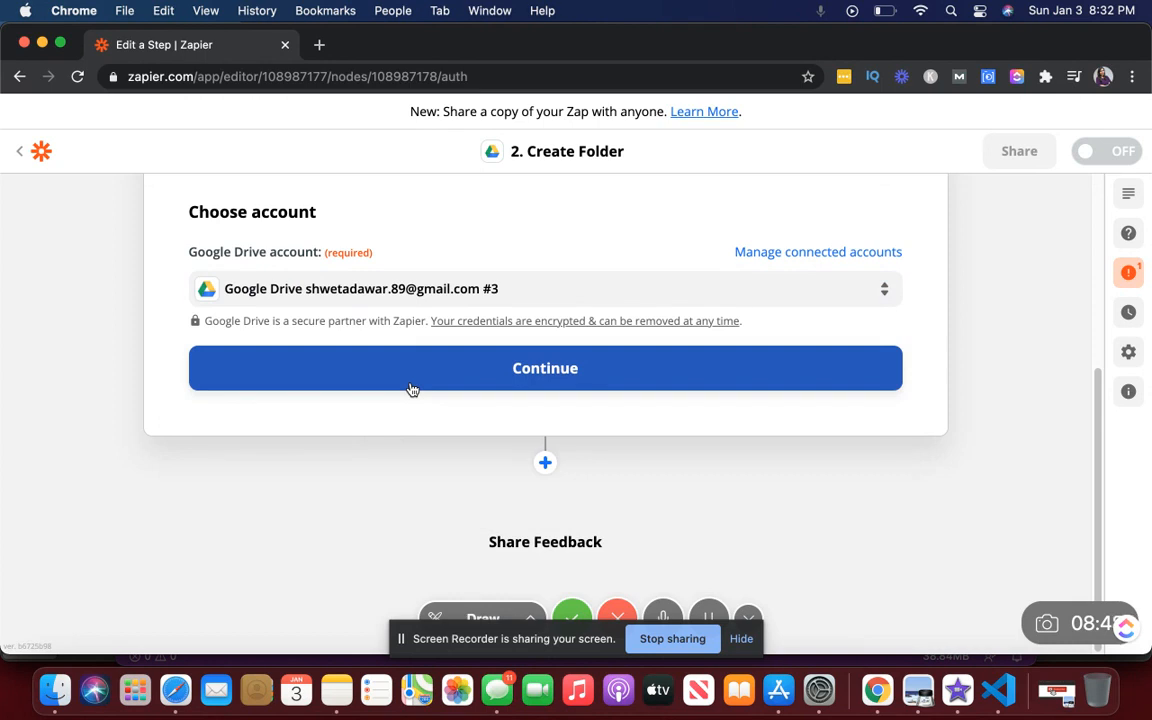
pyautogui.click(449, 381)
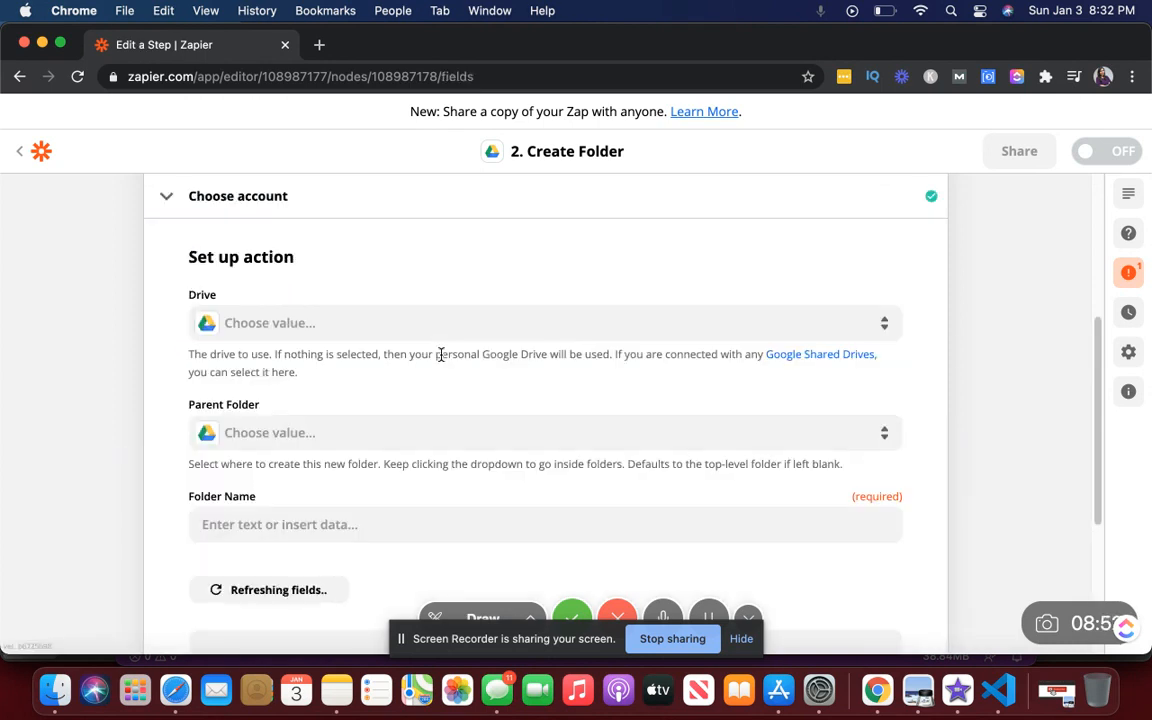
# Set the folder action's Drive to My Google Drive and its Parent Folder to 2021.
pyautogui.click(443, 330)
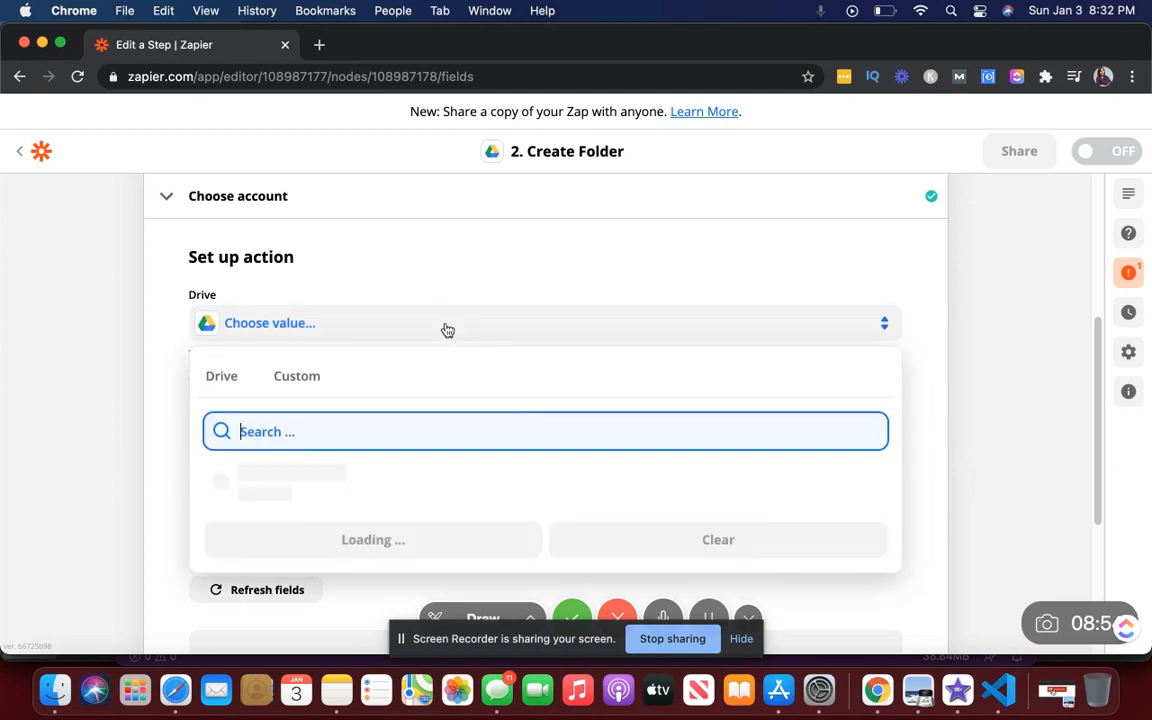
pyautogui.click(377, 488)
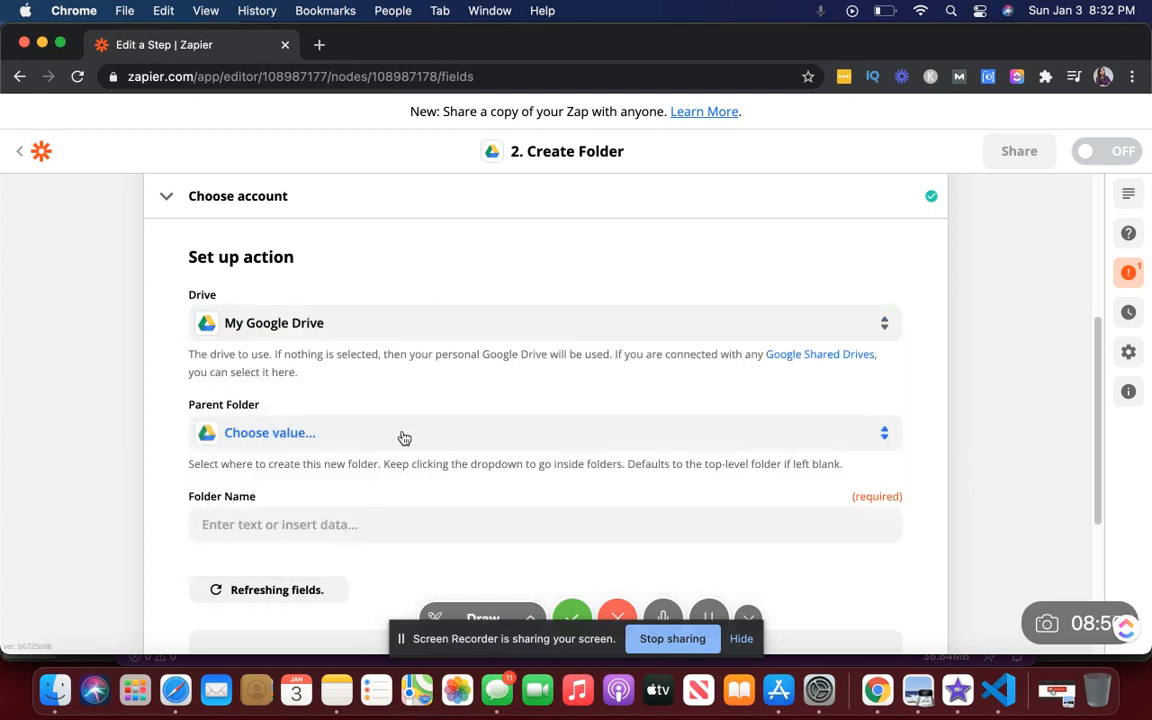
pyautogui.click(404, 437)
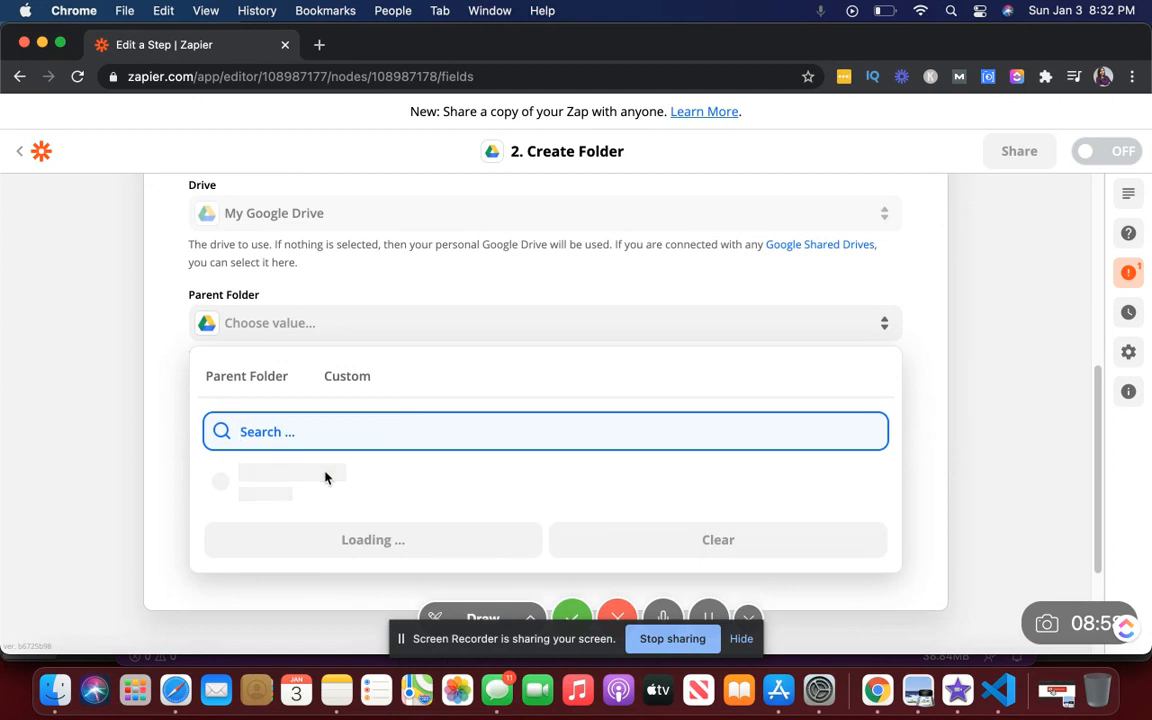
pyautogui.click(326, 479)
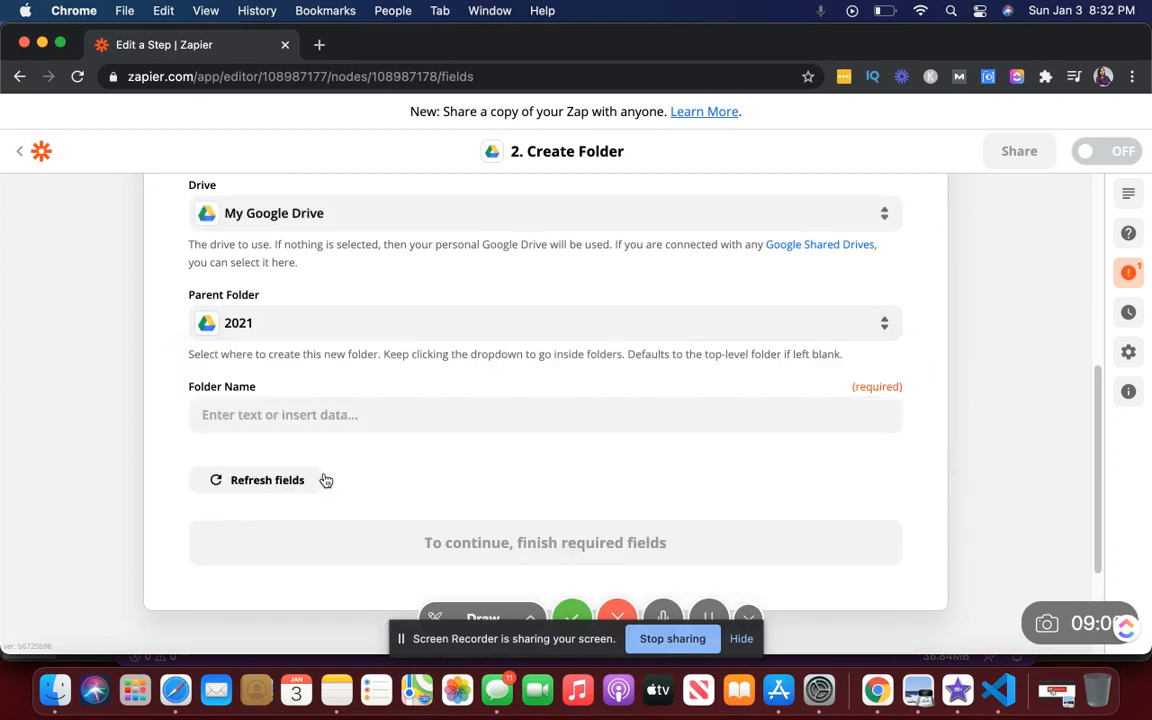
# Fill the Folder Name with the Client First Name data from the Dubsado trigger and continue to the action test.
pyautogui.click(329, 376)
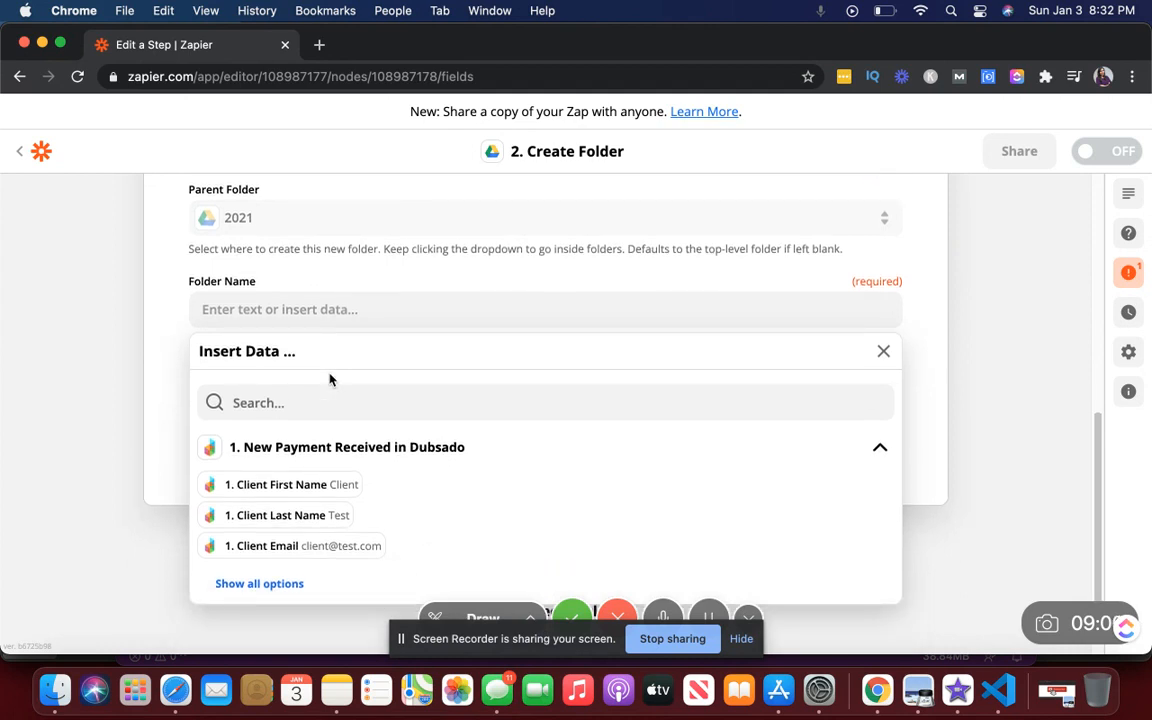
pyautogui.click(320, 486)
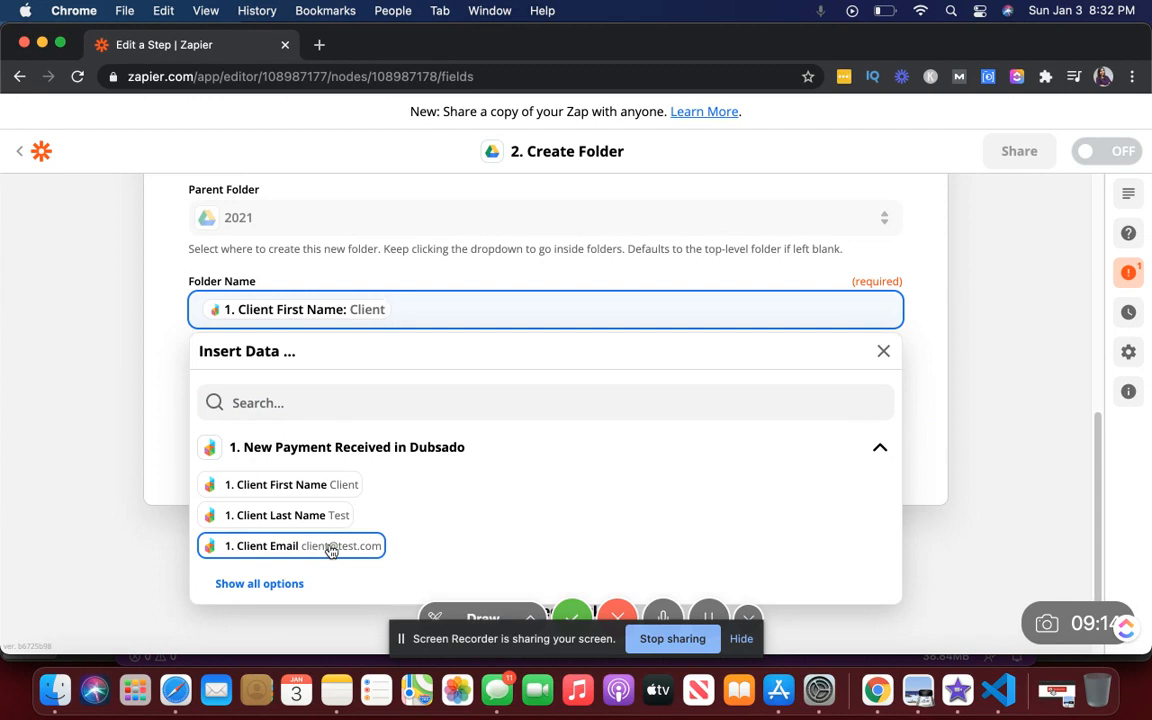
pyautogui.click(345, 286)
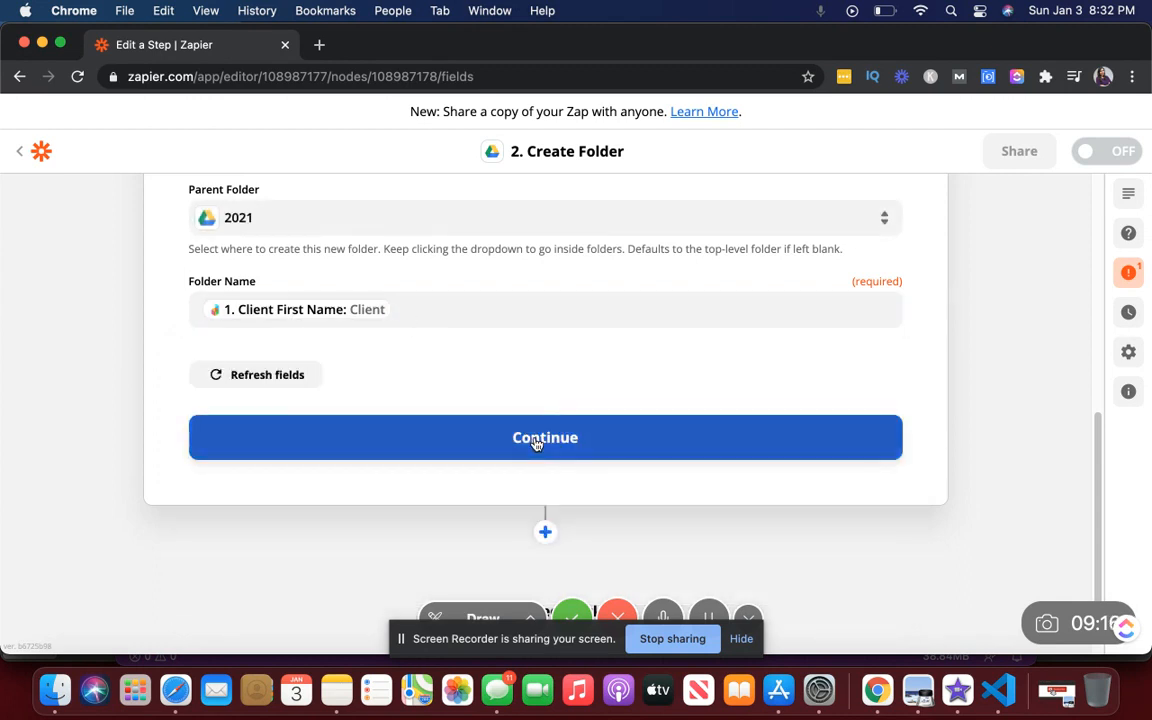
pyautogui.click(535, 440)
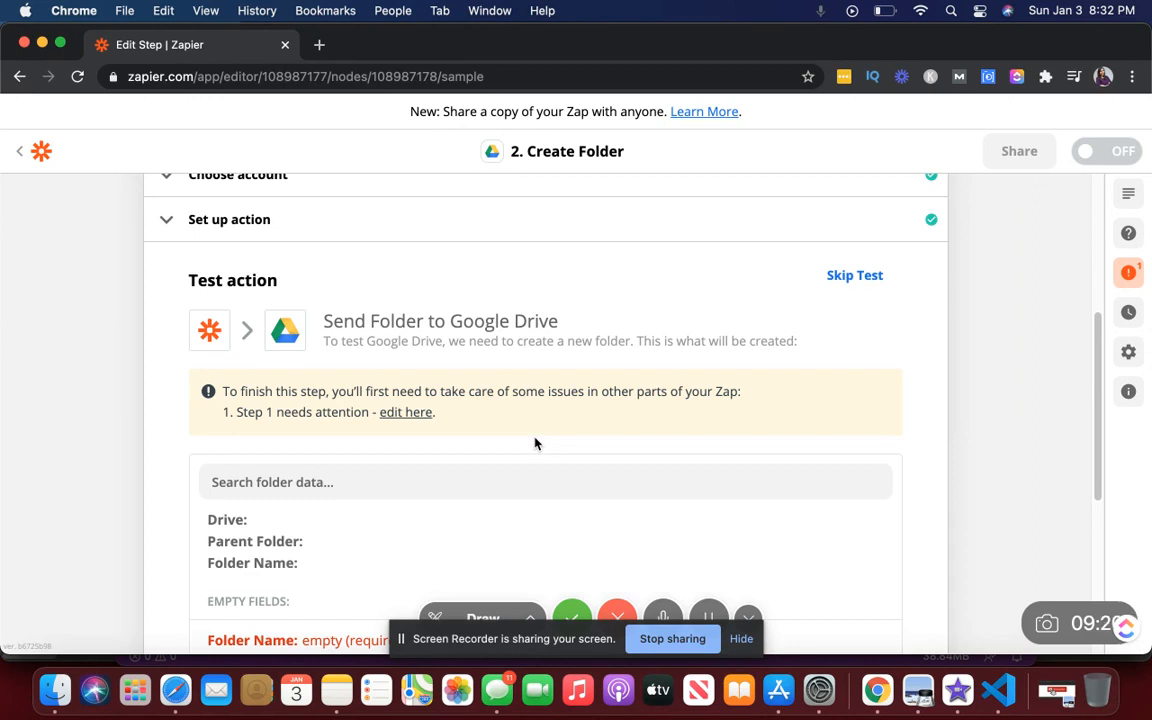
# Add a third step after the Google Drive folder action and choose Trello as its app.
pyautogui.scroll(-1, 537, 444)
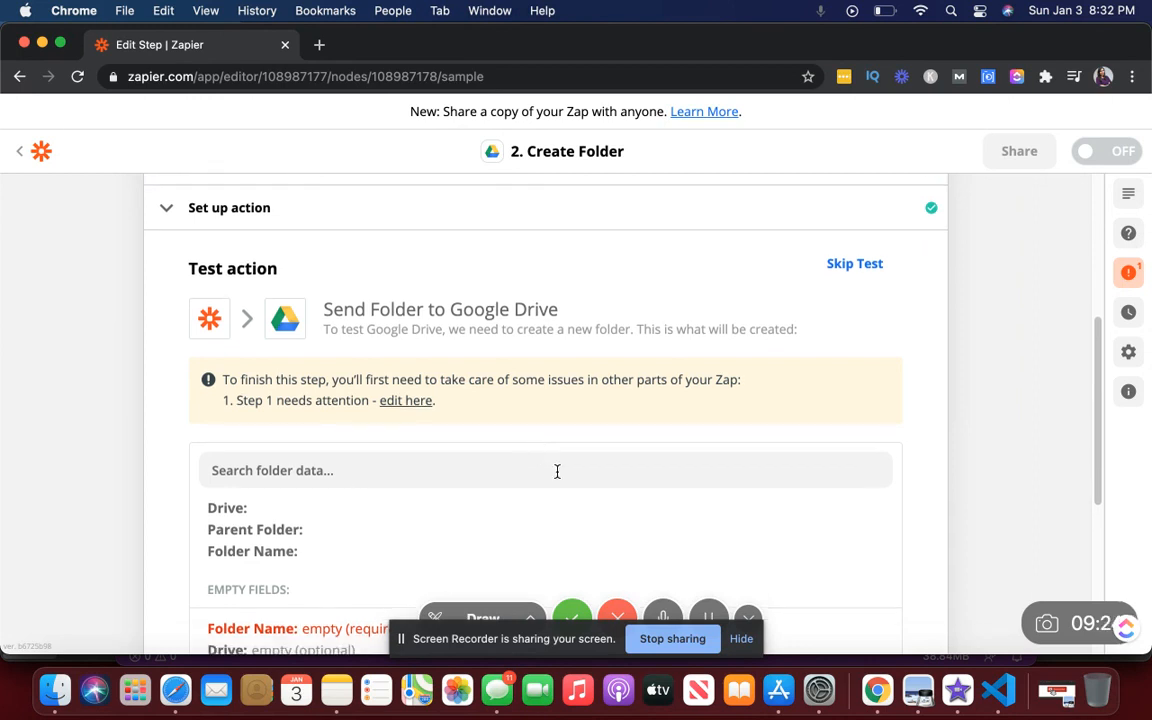
pyautogui.scroll(-5, 563, 478)
pyautogui.scroll(-2, 563, 480)
pyautogui.scroll(4, 563, 483)
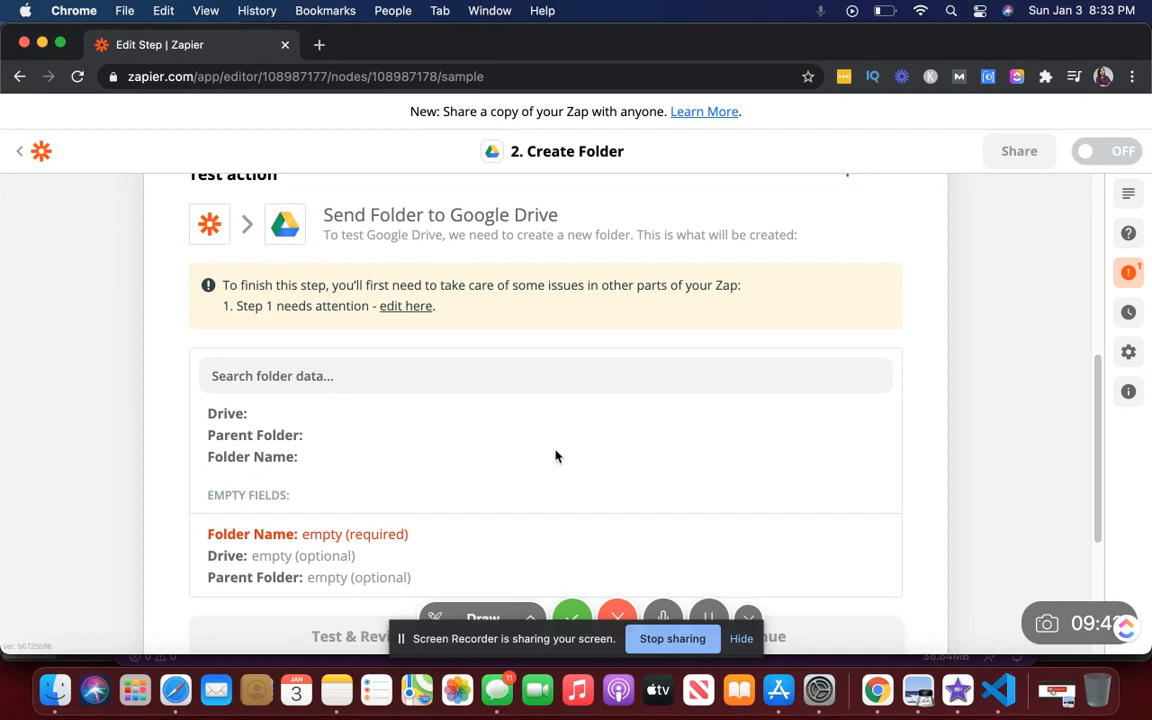
pyautogui.scroll(-5, 558, 455)
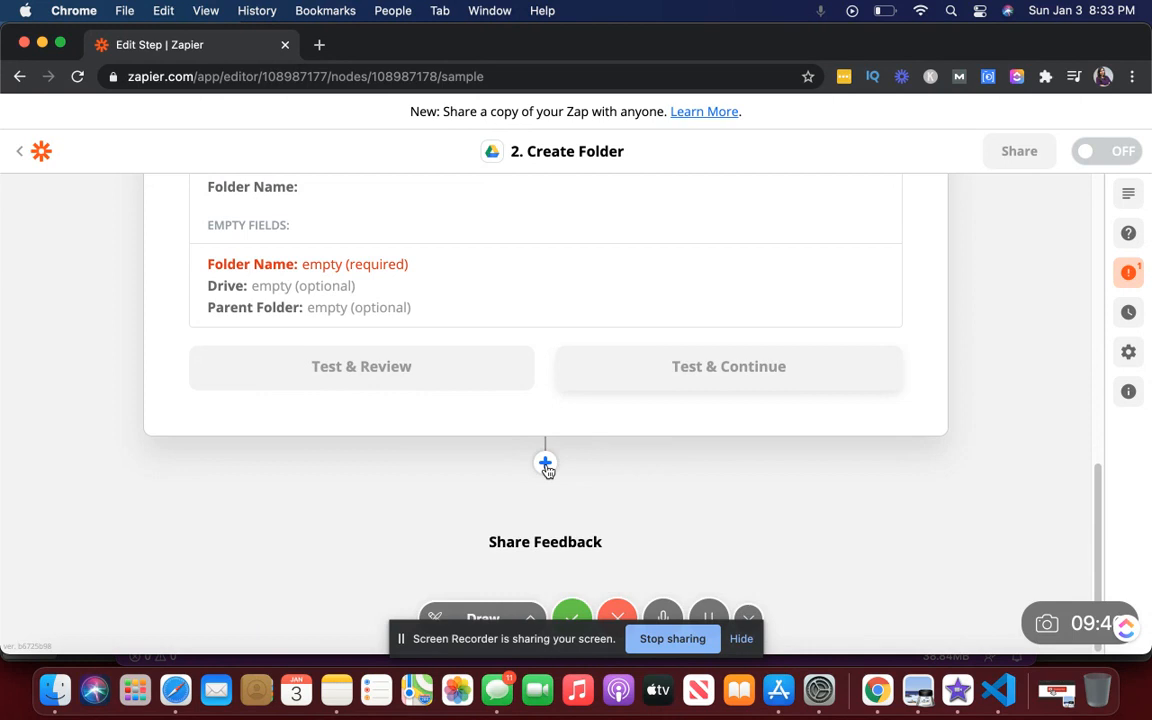
pyautogui.click(546, 464)
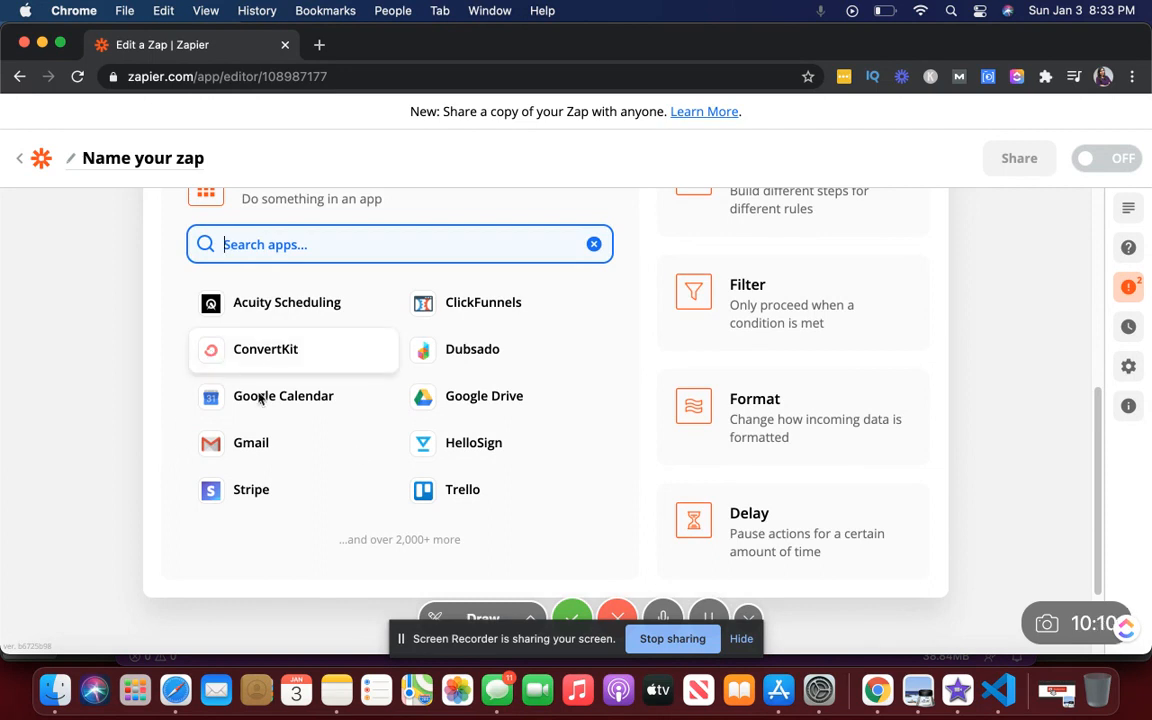
pyautogui.click(449, 498)
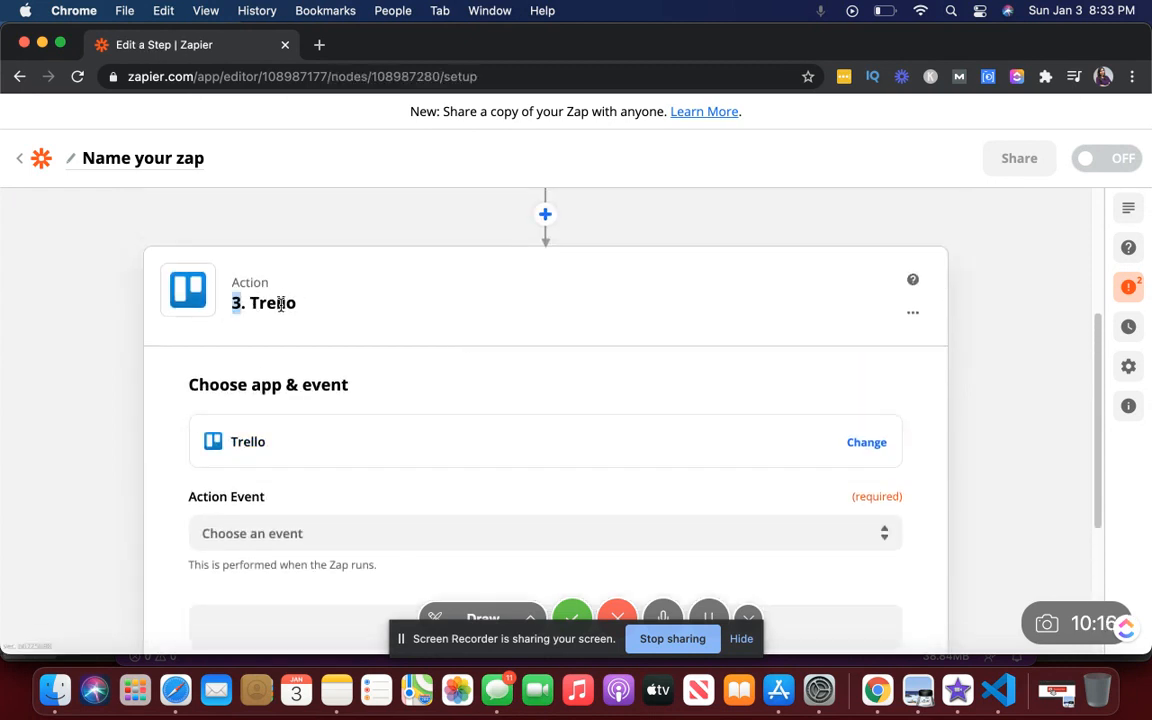
# Review the Zap's sequence from the Dubsado trigger through the Google Drive folder action to the Trello action.
pyautogui.moveTo(231, 303); pyautogui.dragTo(311, 311)
pyautogui.scroll(4, 311, 311)
pyautogui.scroll(1, 311, 311)
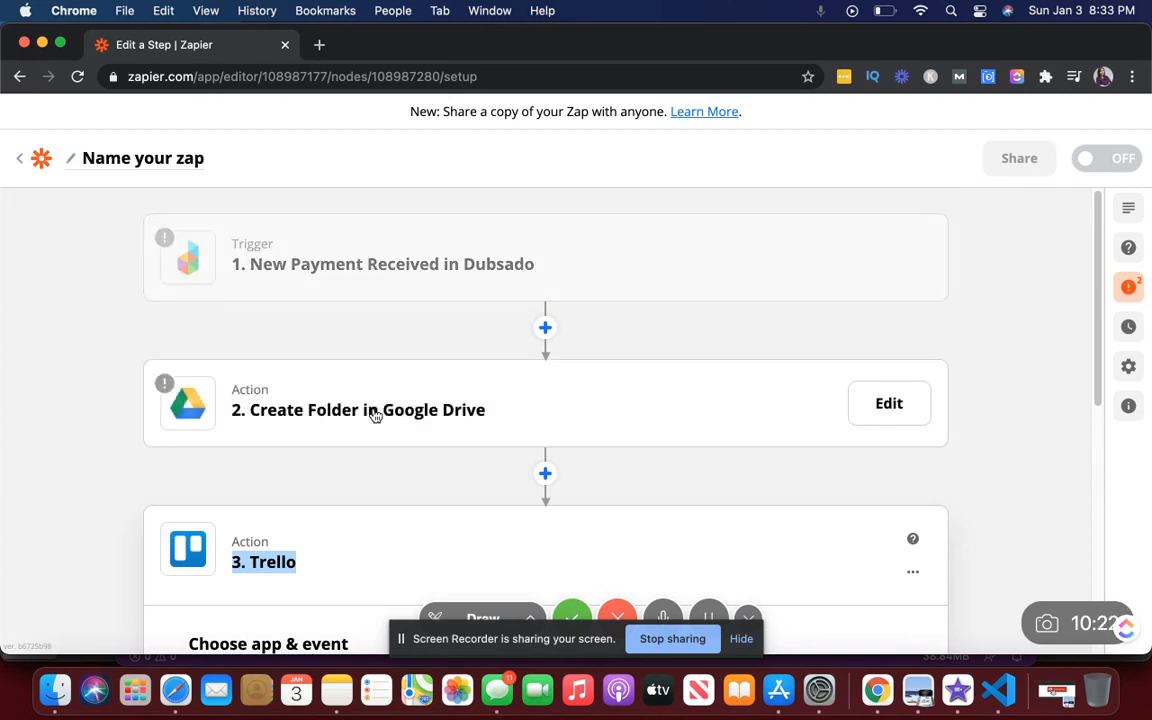
pyautogui.scroll(-1, 370, 410)
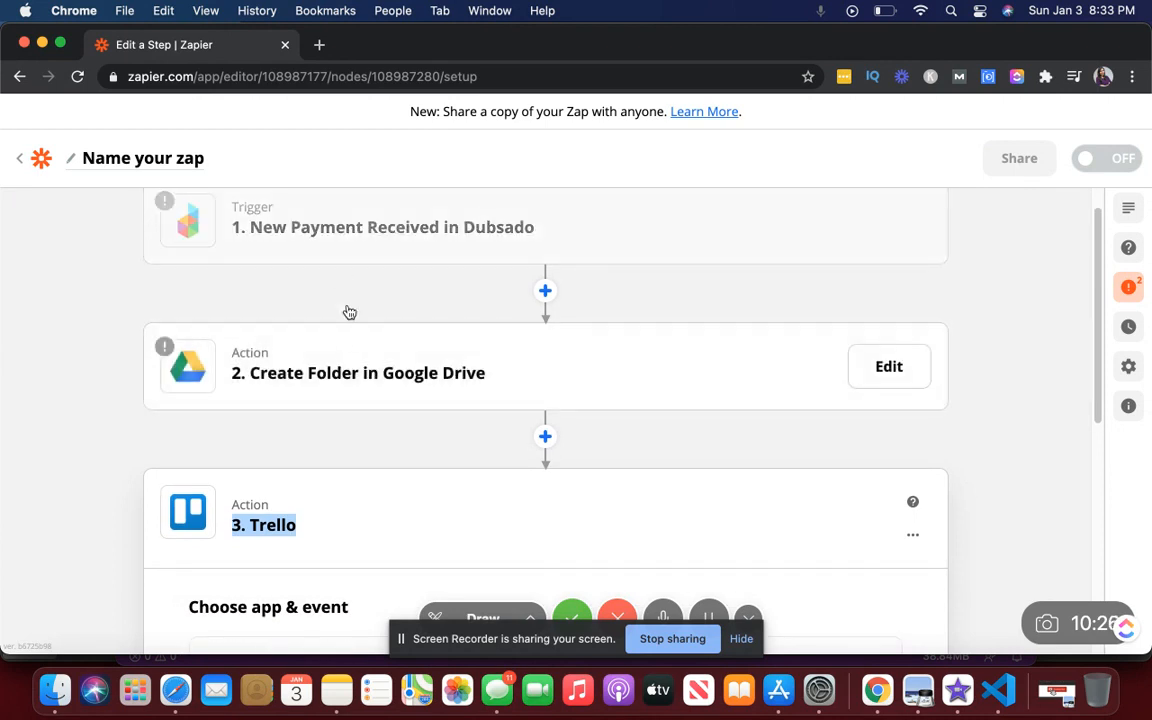
# Set the Trello step's action event to Create Board and continue to the account selection.
pyautogui.scroll(-4, 345, 330)
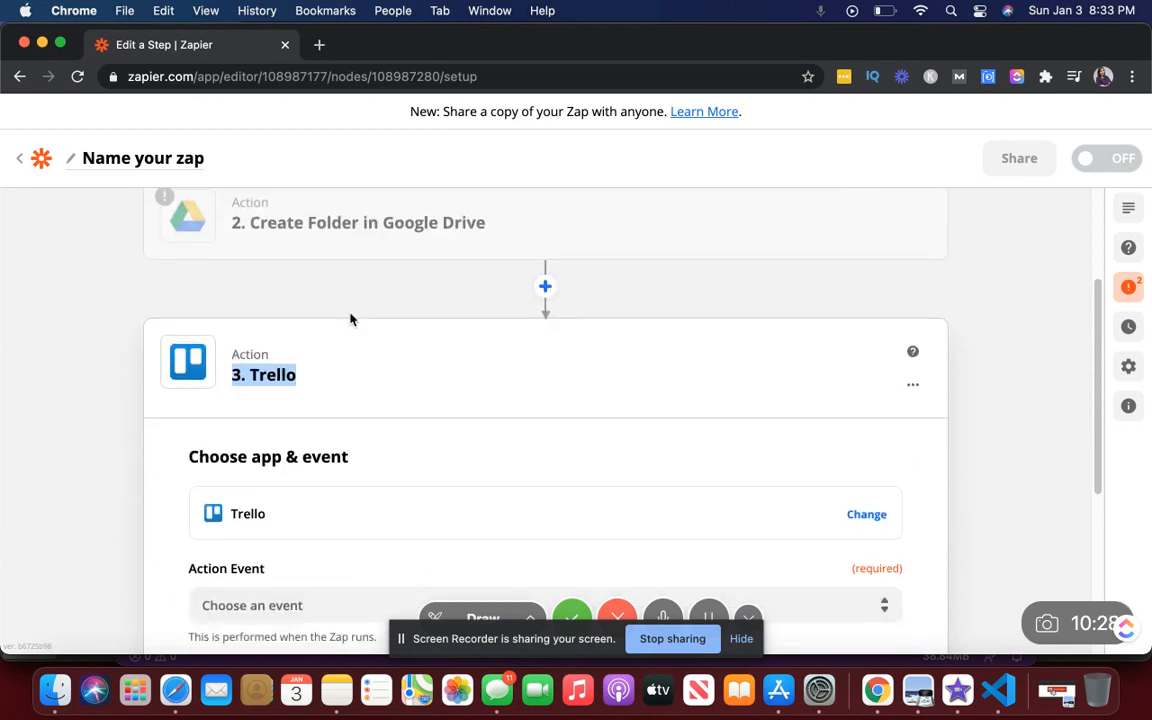
pyautogui.scroll(-3, 313, 357)
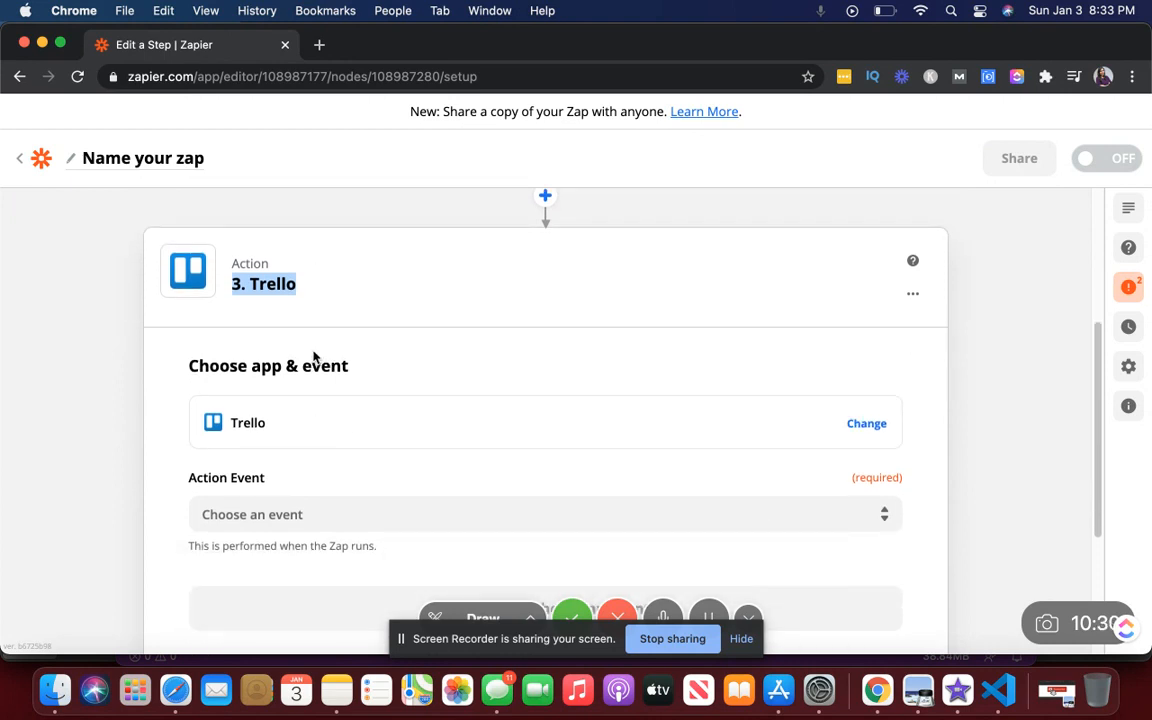
pyautogui.scroll(-5, 315, 355)
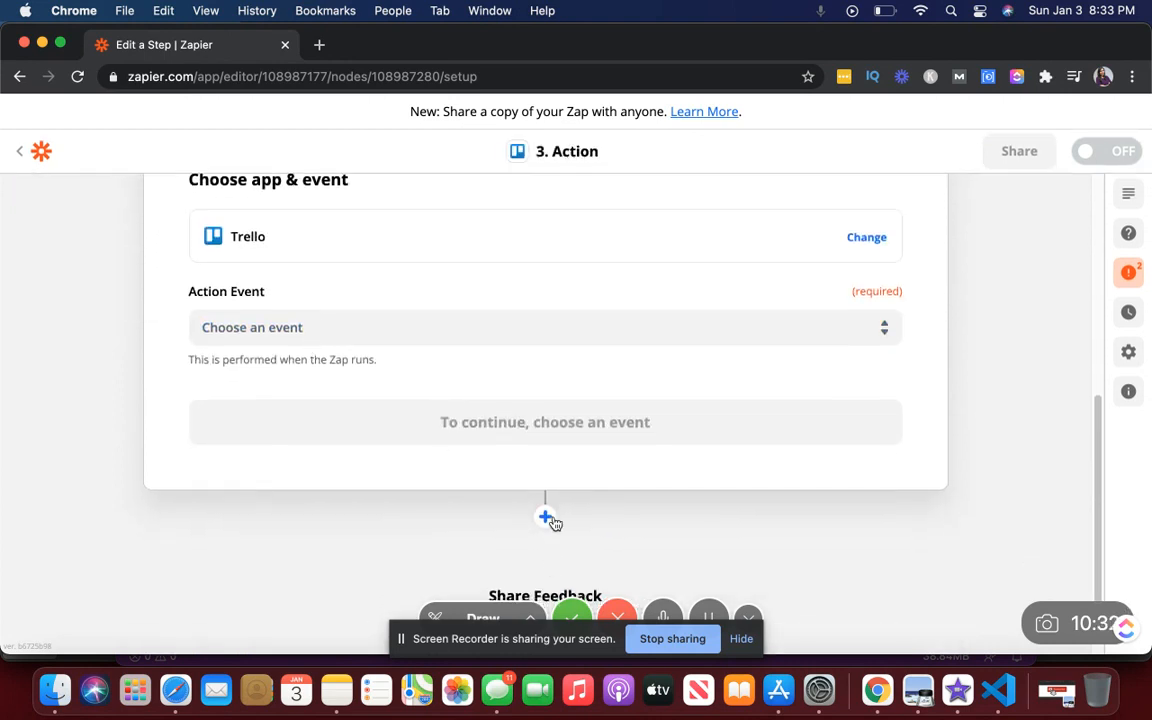
pyautogui.click(352, 328)
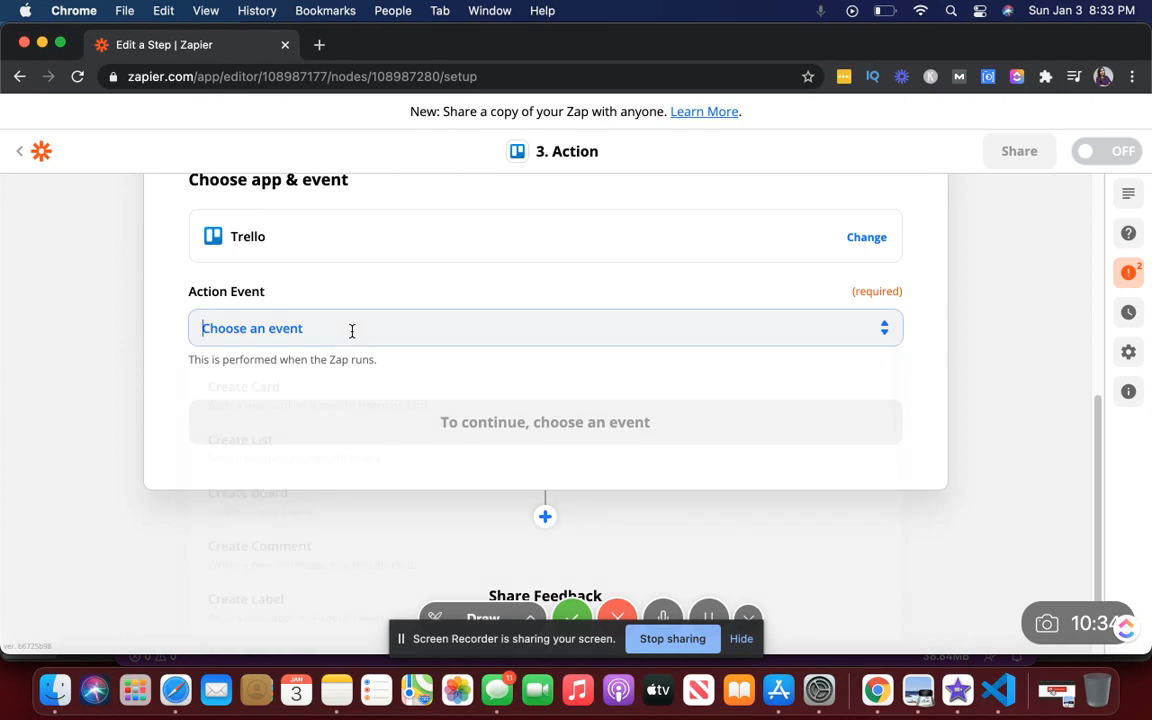
pyautogui.click(303, 503)
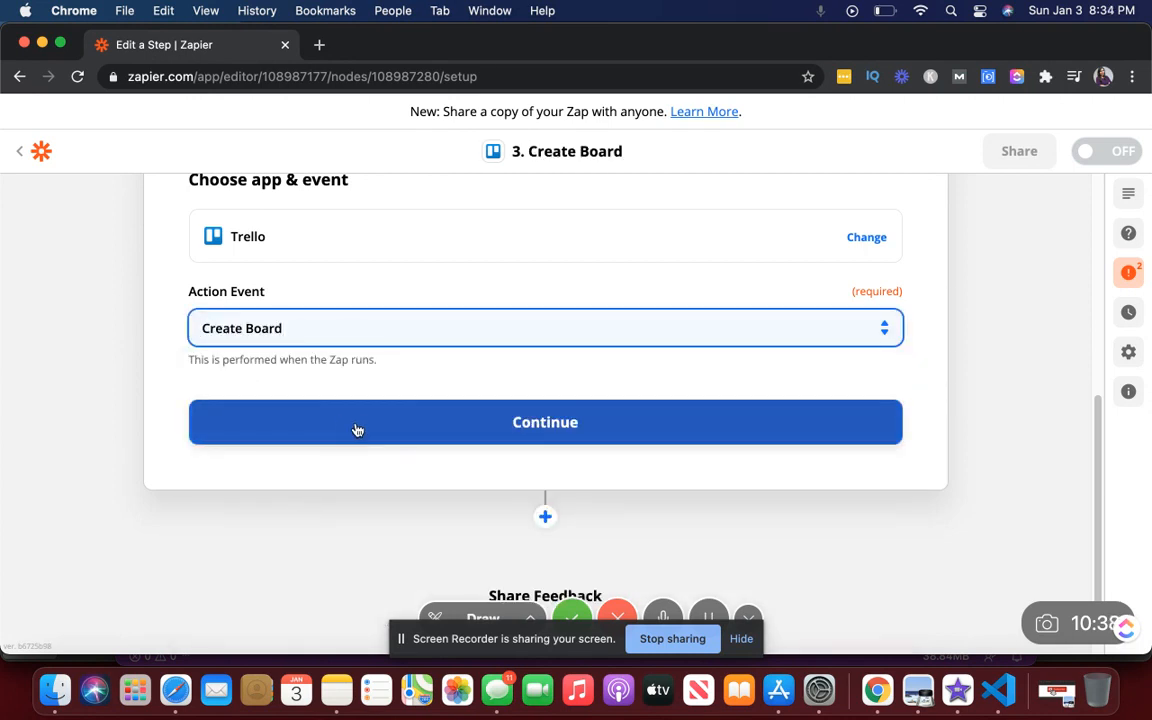
pyautogui.click(357, 430)
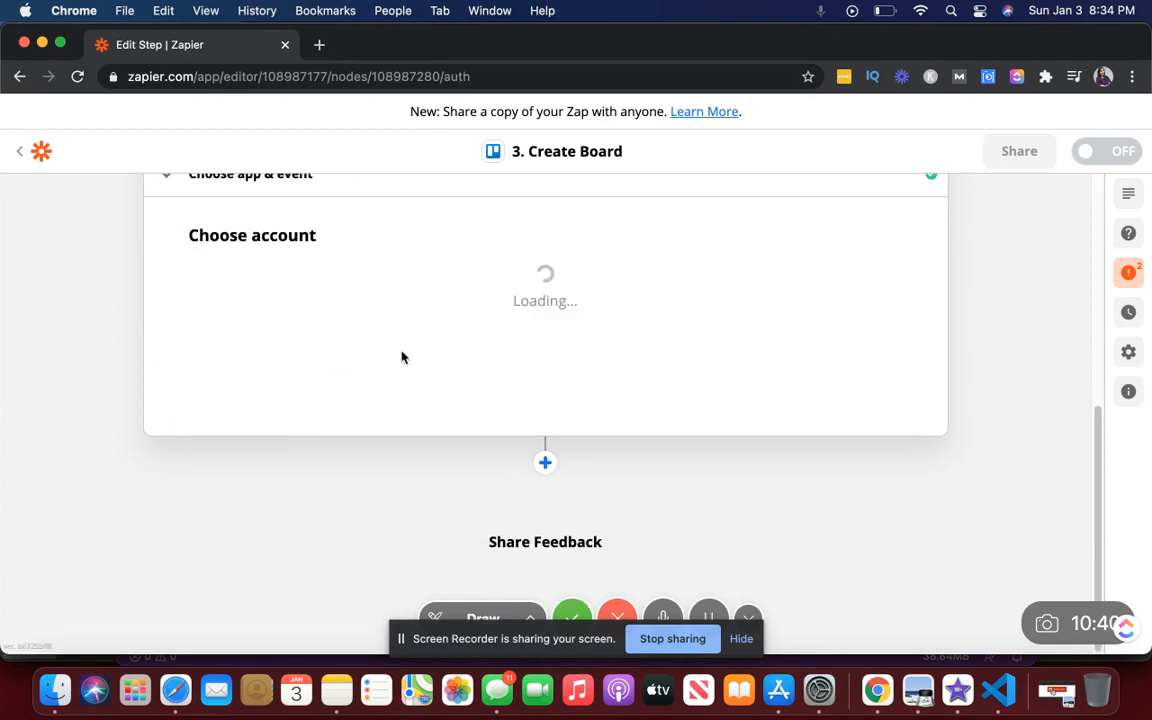
# Select the existing connected Trello account for the Create Board action and continue to the action setup.
pyautogui.click(380, 312)
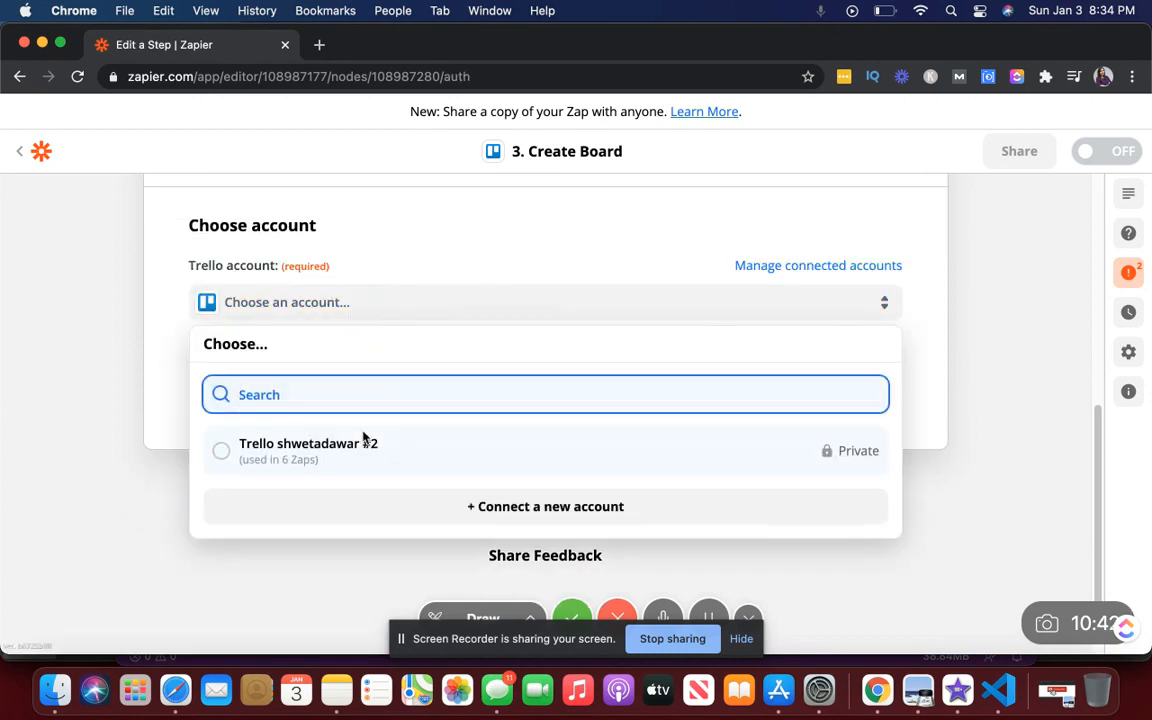
pyautogui.click(365, 444)
pyautogui.click(416, 386)
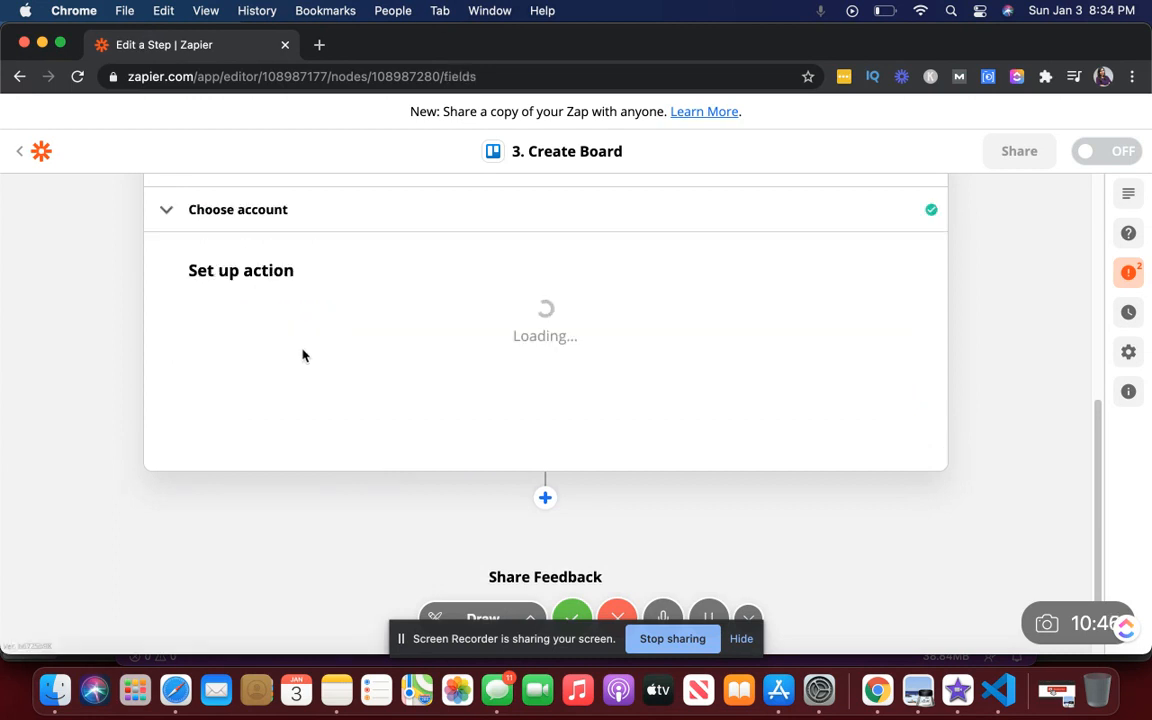
# Set the board's Organization to businessautomationlab and fill its Name with the Client First Name data from the Dubsado trigger.
pyautogui.click(309, 348)
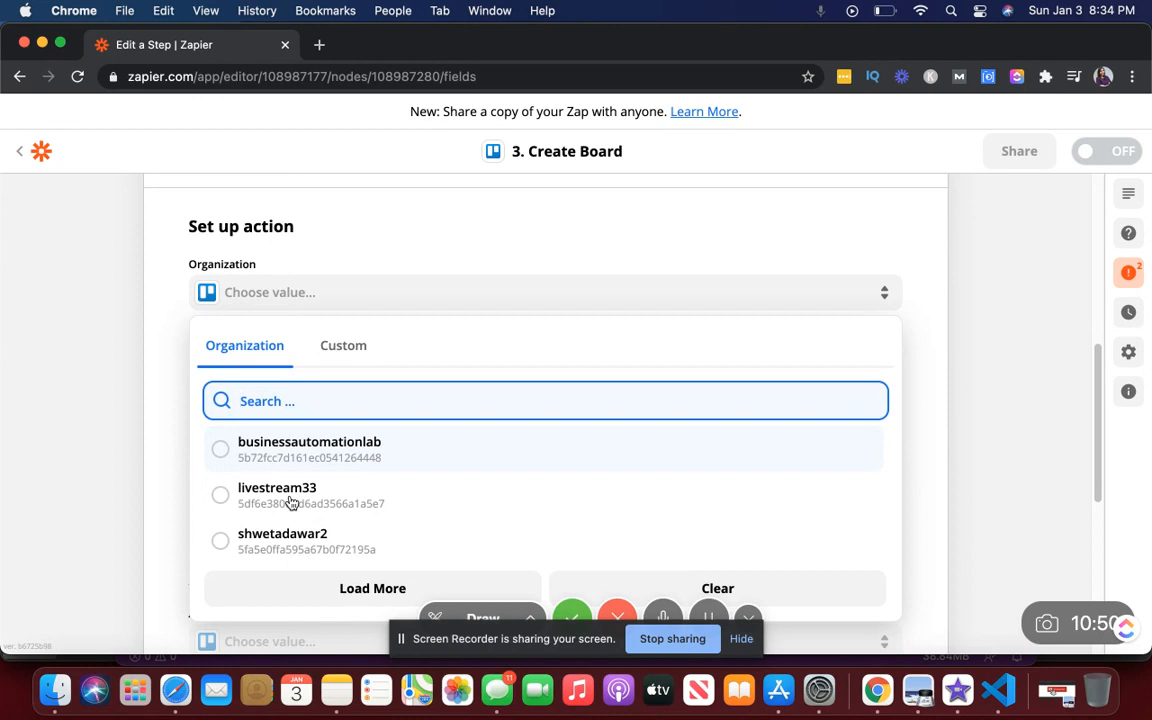
pyautogui.click(265, 450)
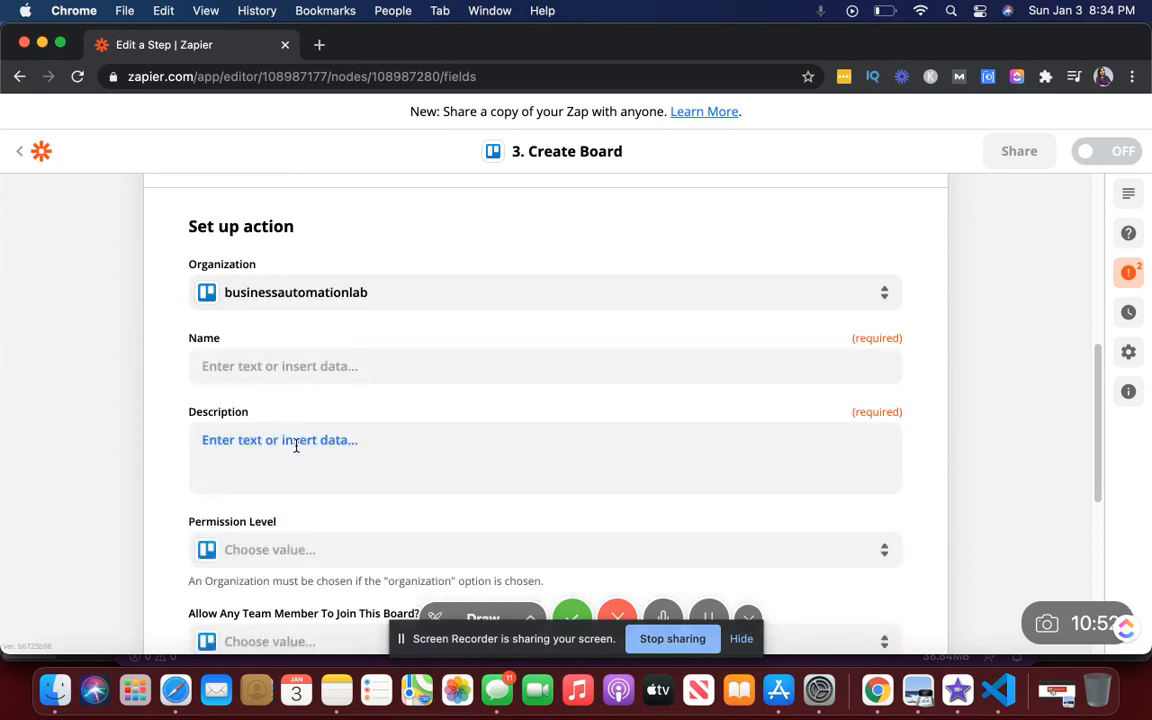
pyautogui.click(309, 372)
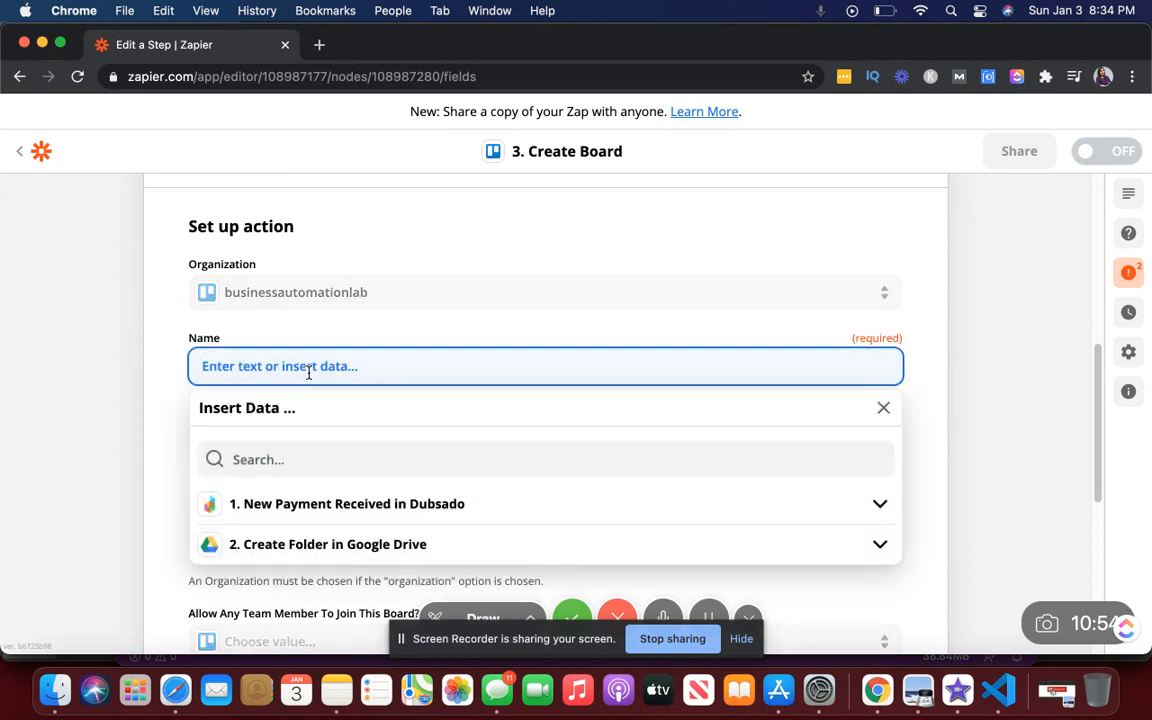
pyautogui.click(337, 344)
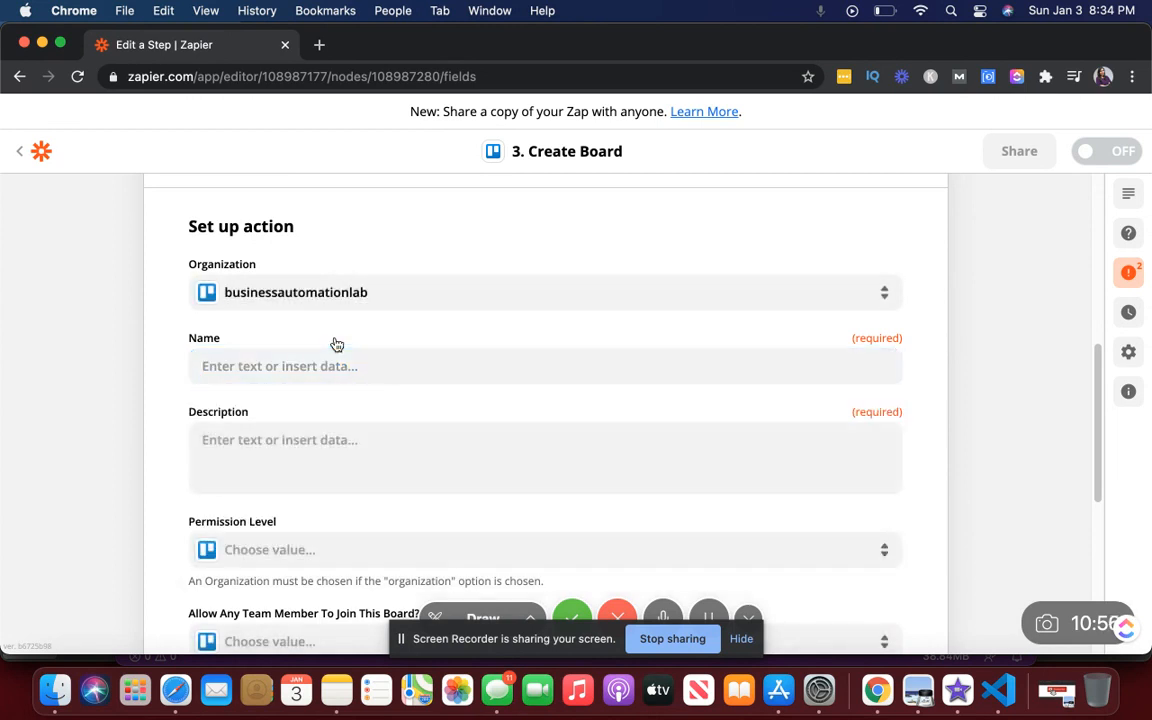
pyautogui.scroll(-1, 337, 344)
pyautogui.click(334, 320)
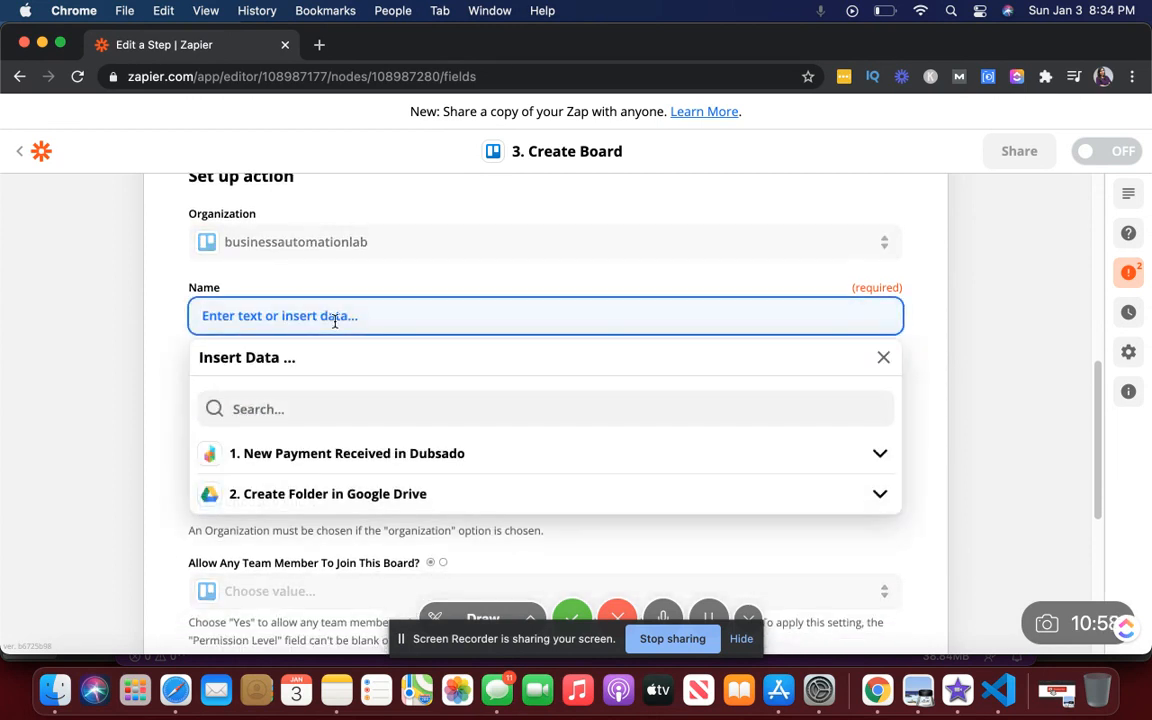
pyautogui.click(340, 458)
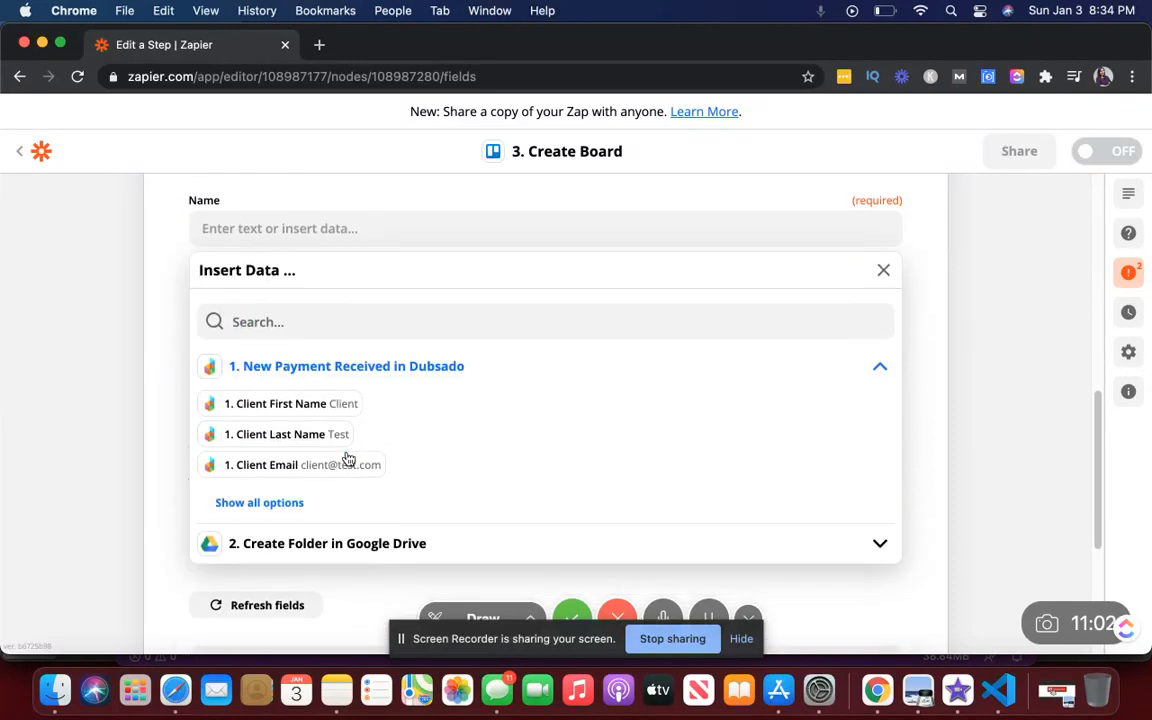
pyautogui.click(337, 405)
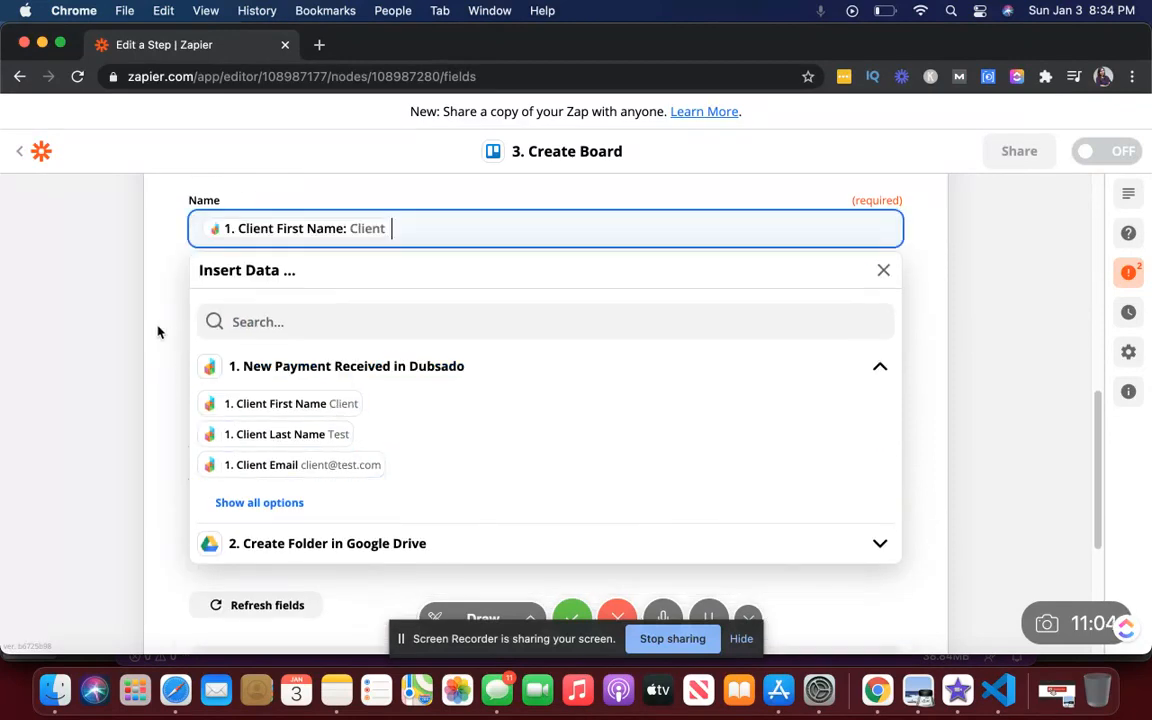
pyautogui.click(157, 330)
# Fill the board's Description with the Client Email data from the Dubsado trigger.
pyautogui.click(228, 316)
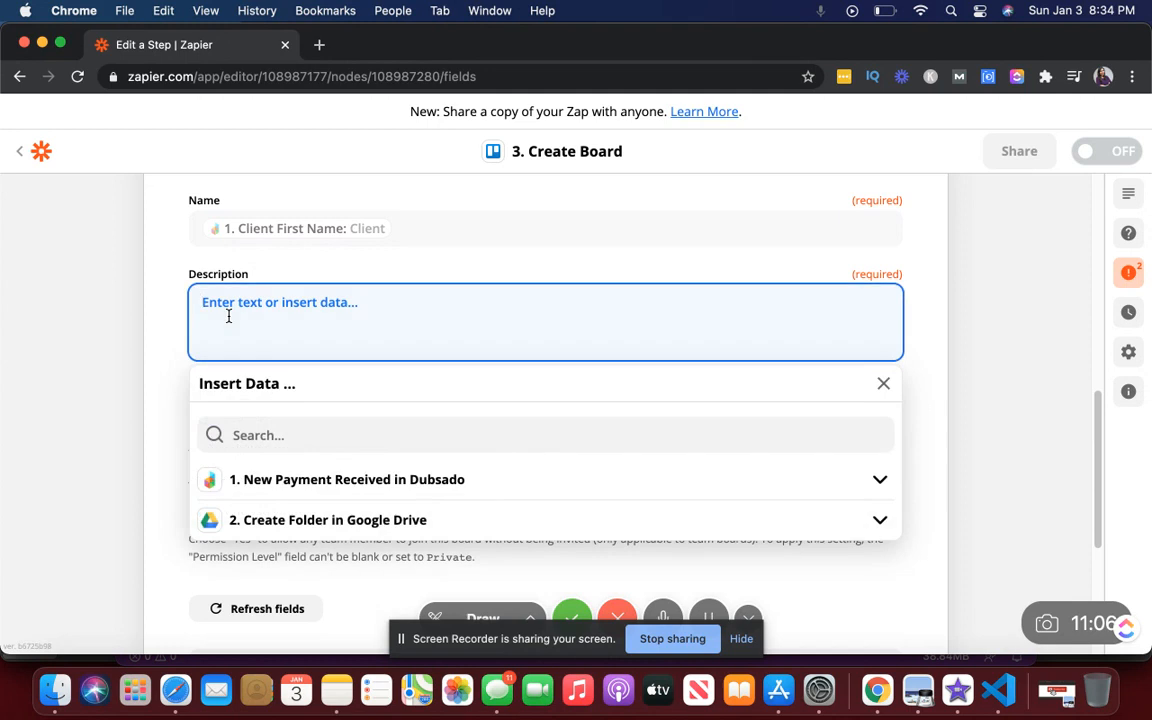
pyautogui.click(150, 341)
pyautogui.click(206, 300)
pyautogui.click(302, 482)
pyautogui.click(309, 581)
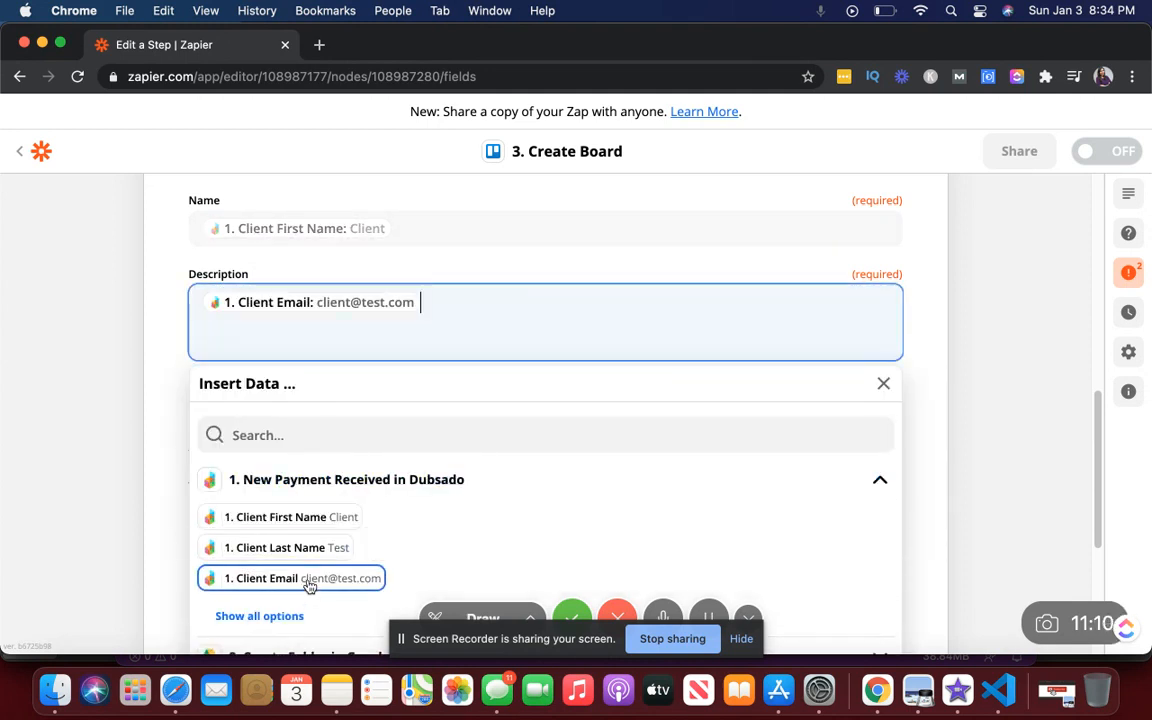
pyautogui.click(175, 396)
# Set the board's Permission Level to Organization, allow any team member to join with True, and continue to the action test.
pyautogui.scroll(-2, 175, 396)
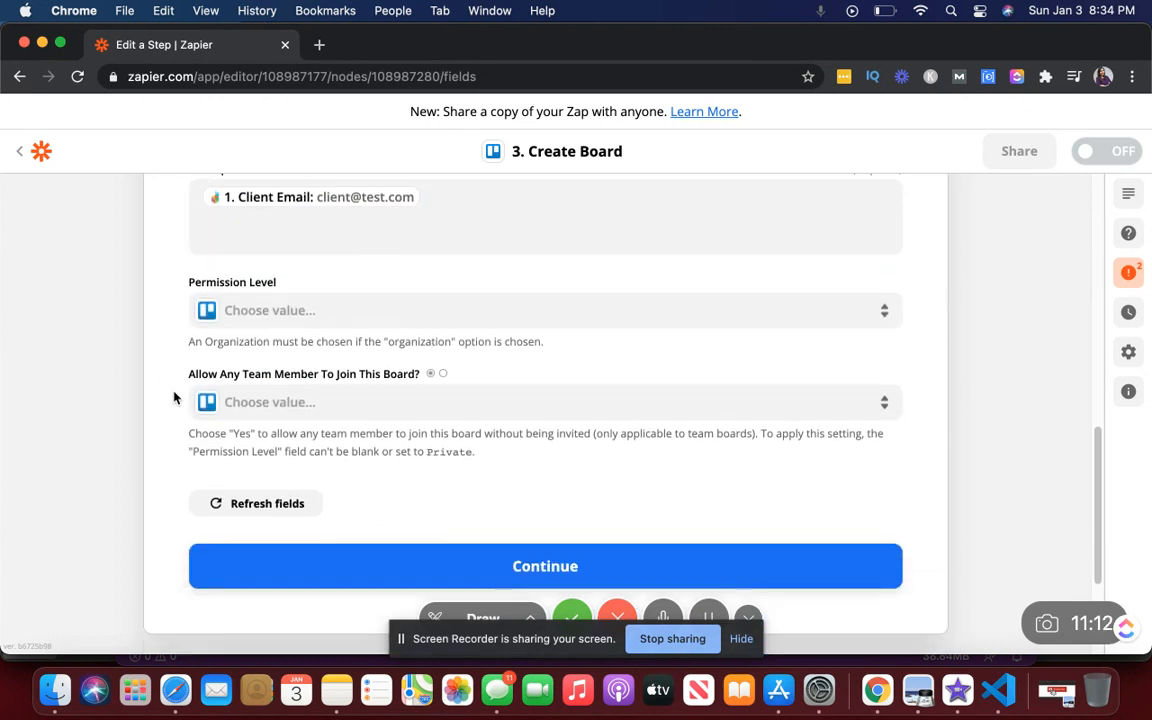
pyautogui.click(282, 318)
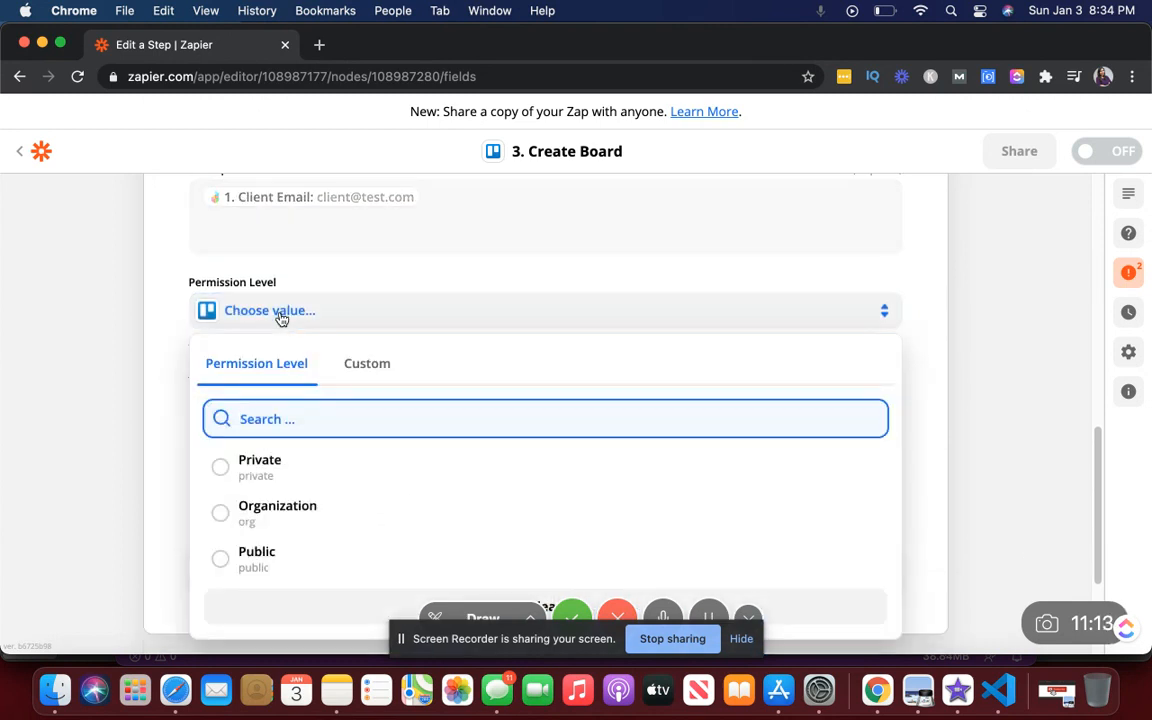
pyautogui.click(262, 520)
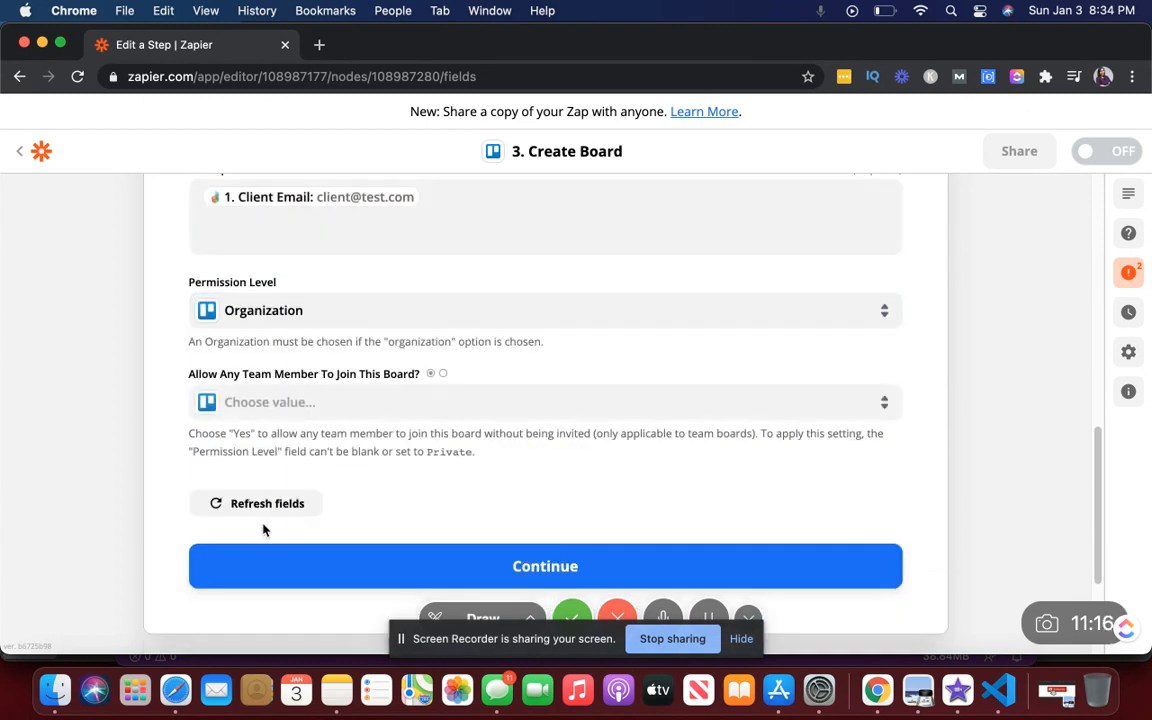
pyautogui.click(275, 404)
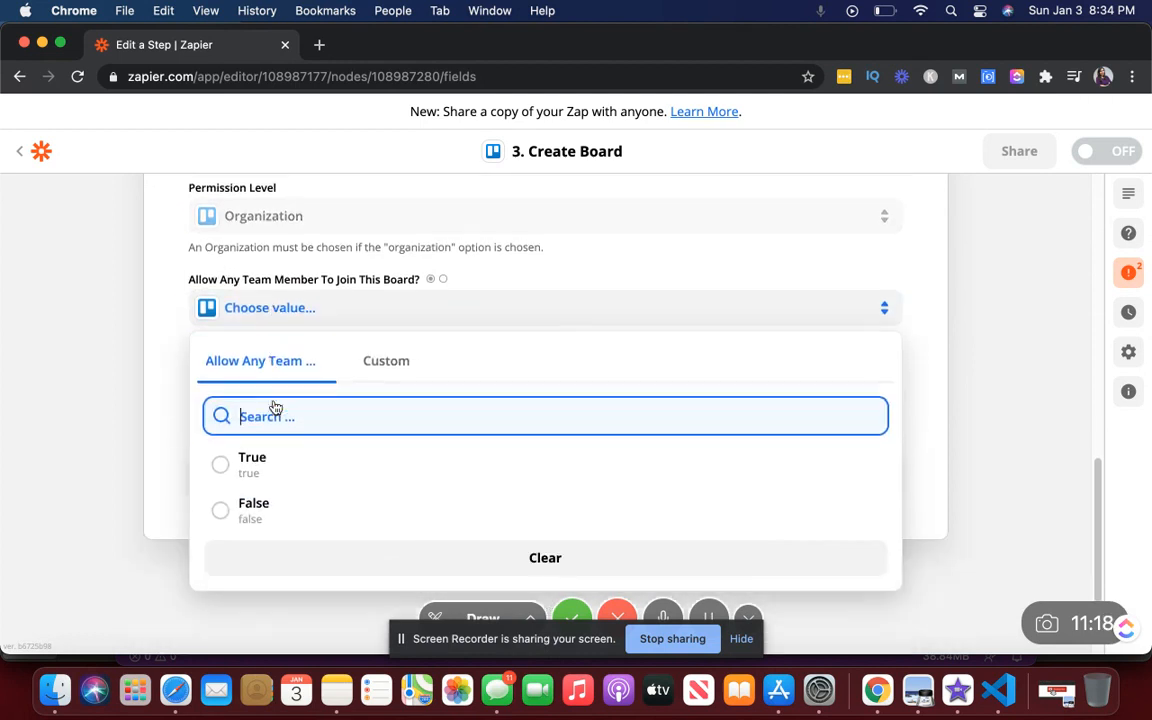
pyautogui.click(221, 446)
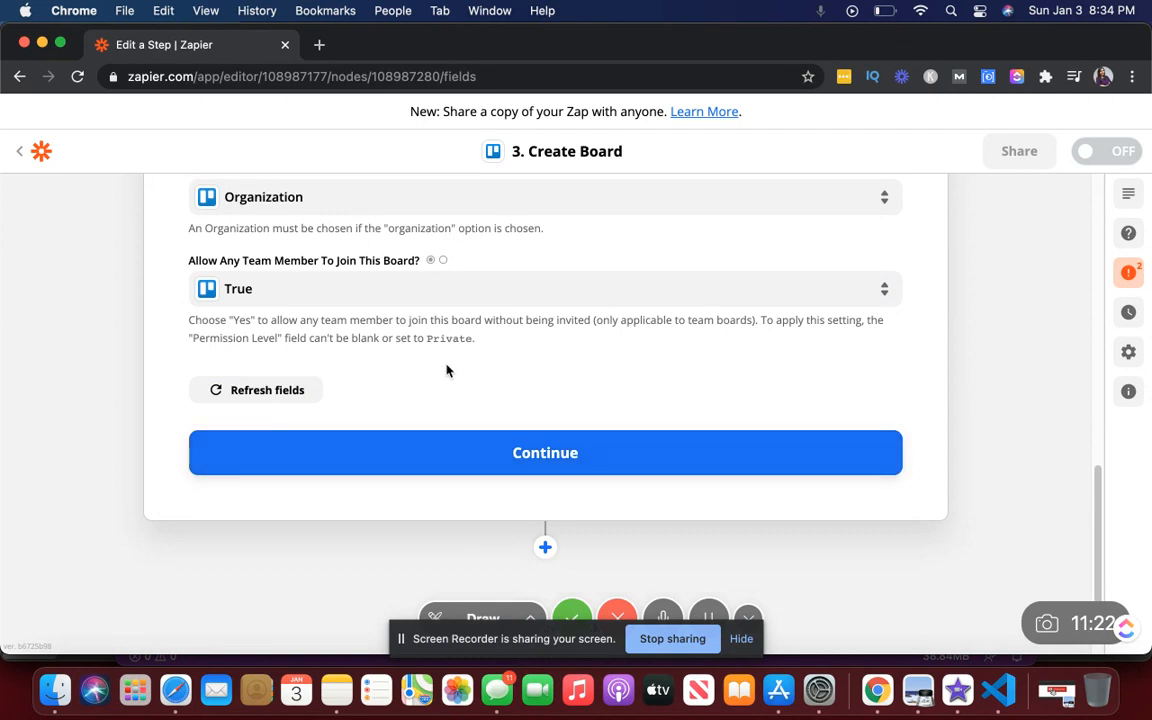
pyautogui.scroll(2, 446, 371)
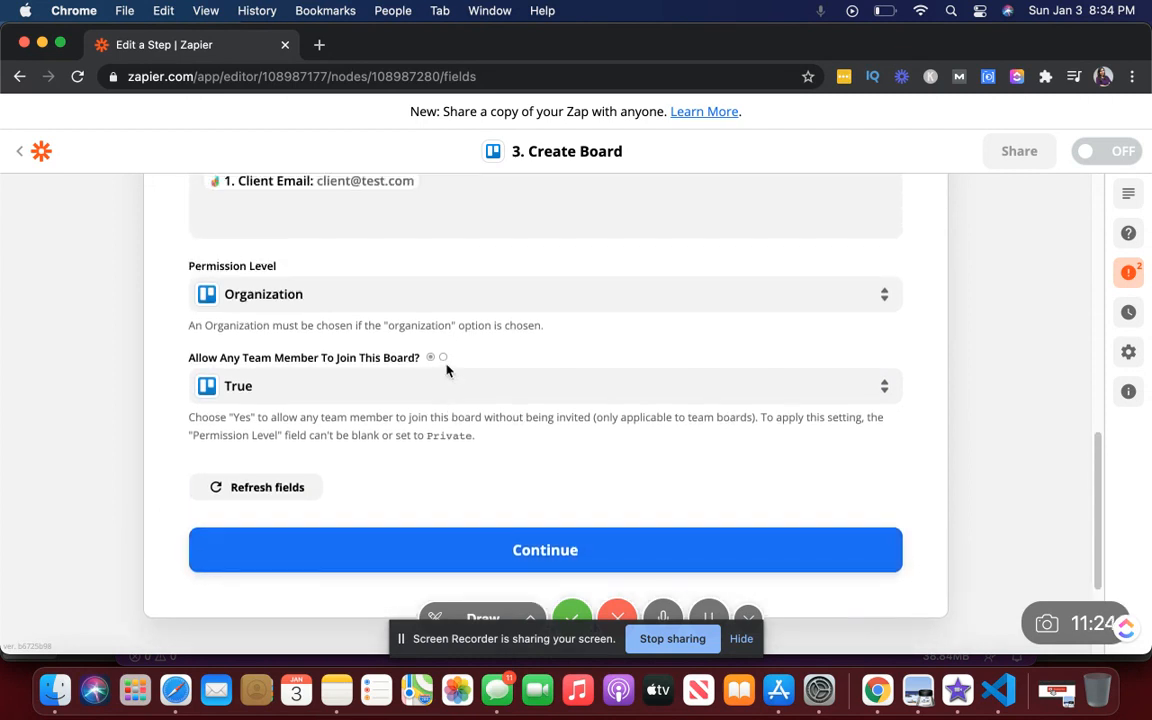
pyautogui.click(524, 549)
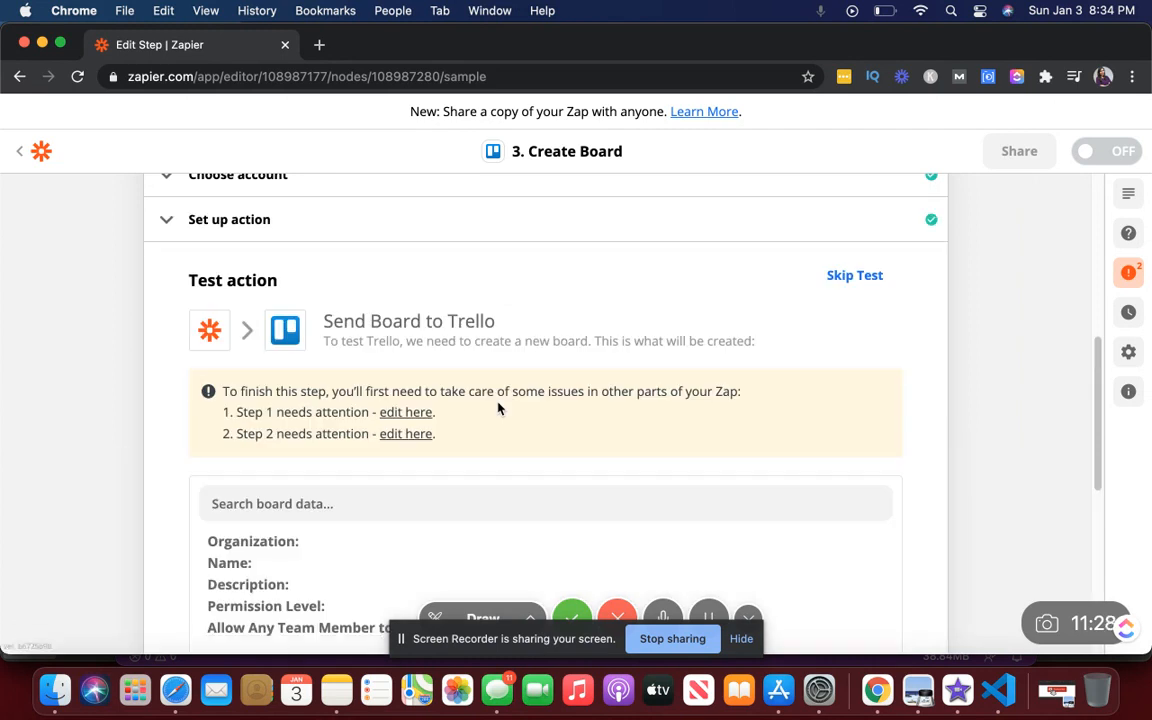
# Review the Create Board test details and the Zap's sequence of Dubsado, Google Drive and Trello steps.
pyautogui.scroll(-5, 498, 408)
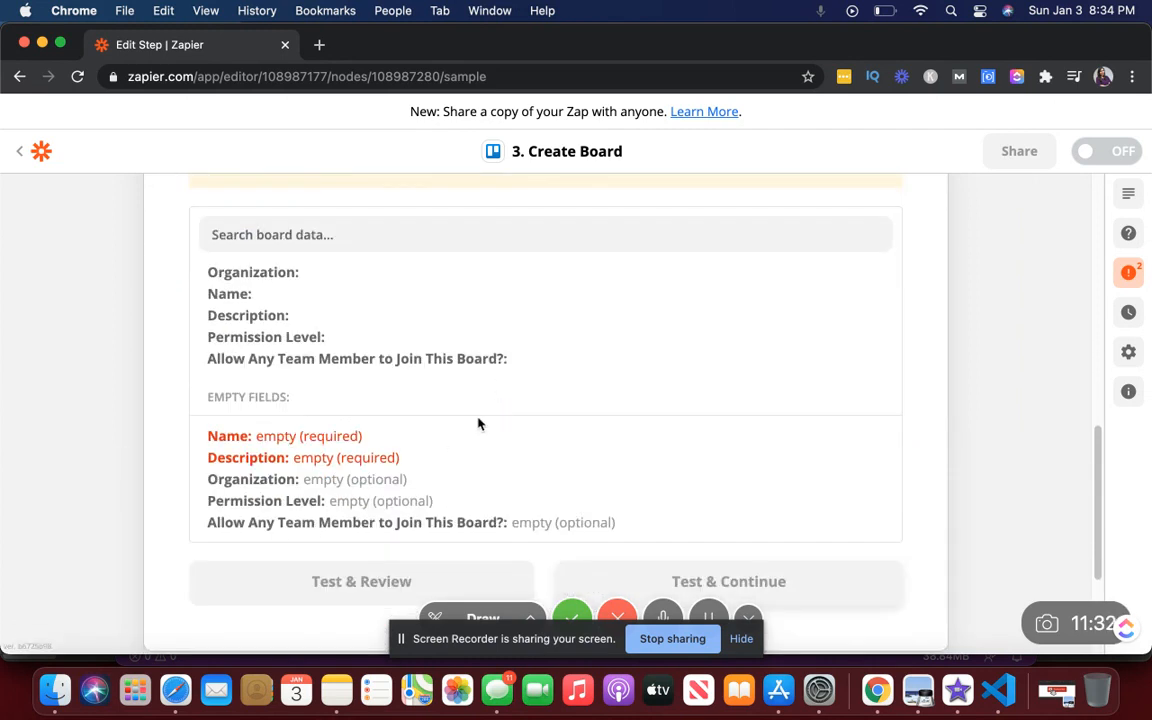
pyautogui.scroll(-2, 478, 424)
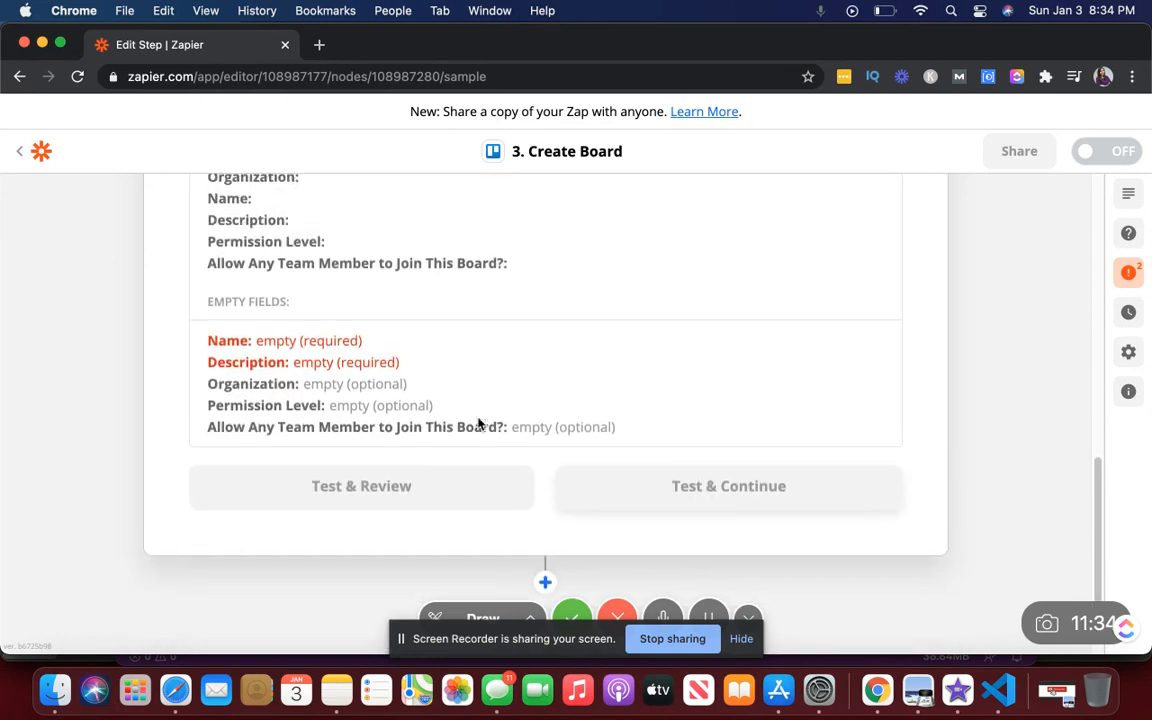
pyautogui.scroll(5, 478, 424)
pyautogui.scroll(3, 478, 424)
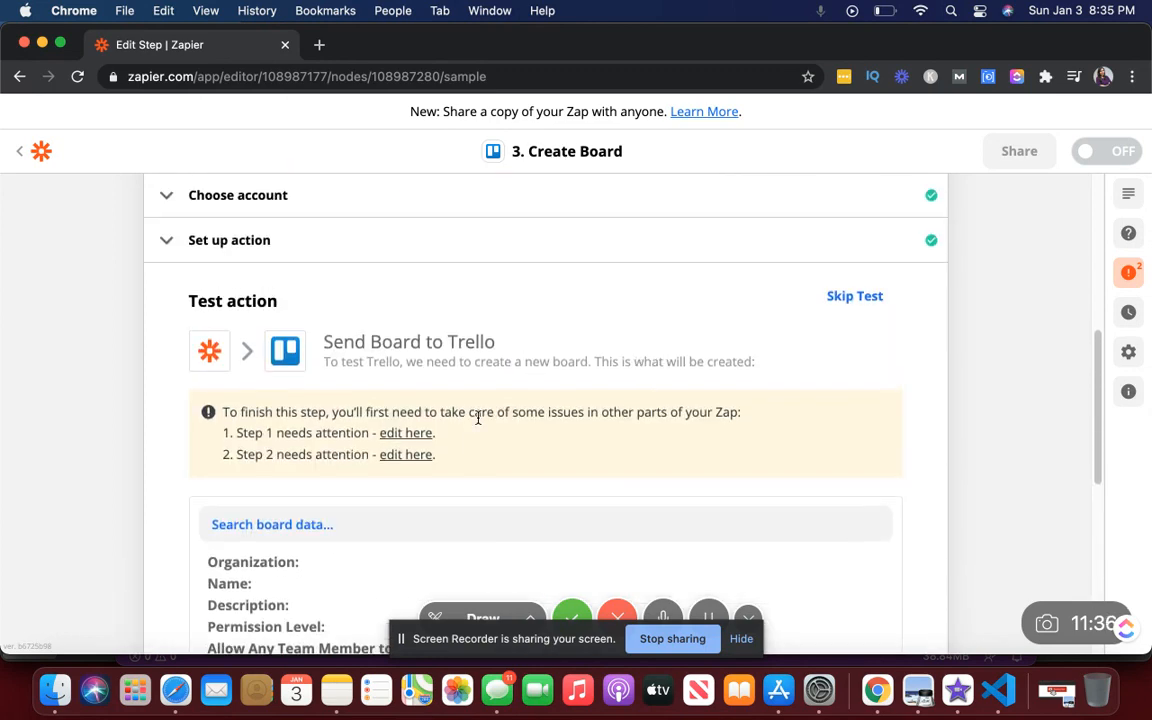
pyautogui.scroll(10, 478, 420)
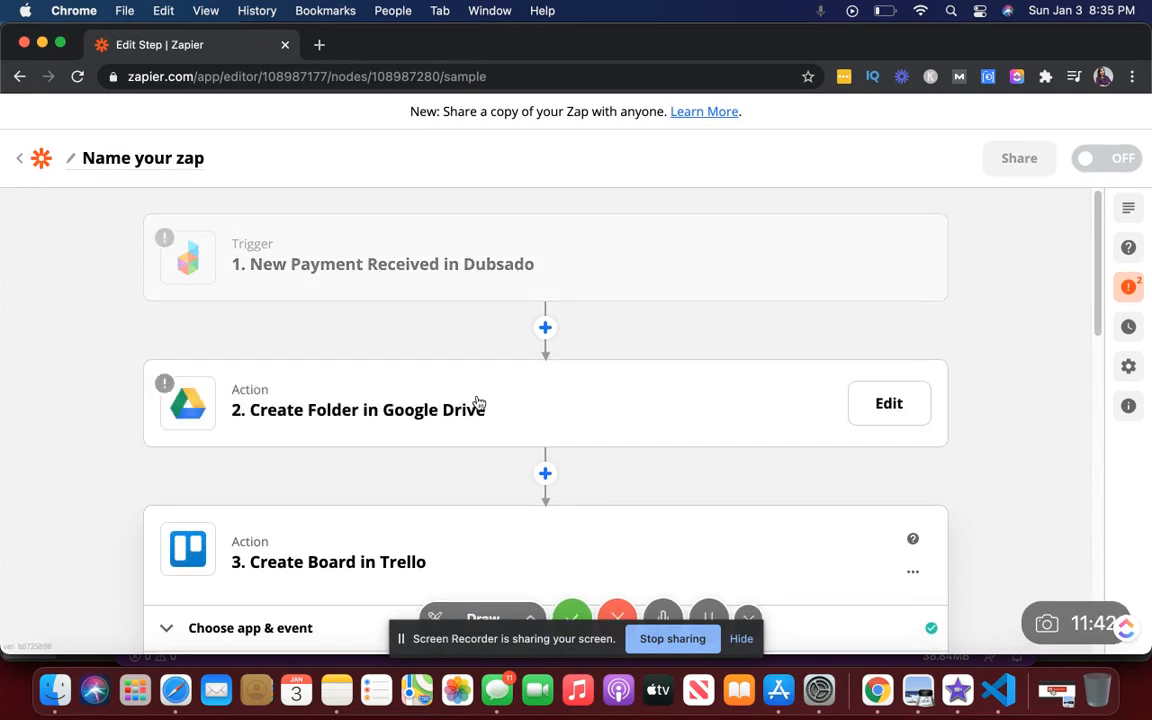
pyautogui.scroll(-2, 478, 402)
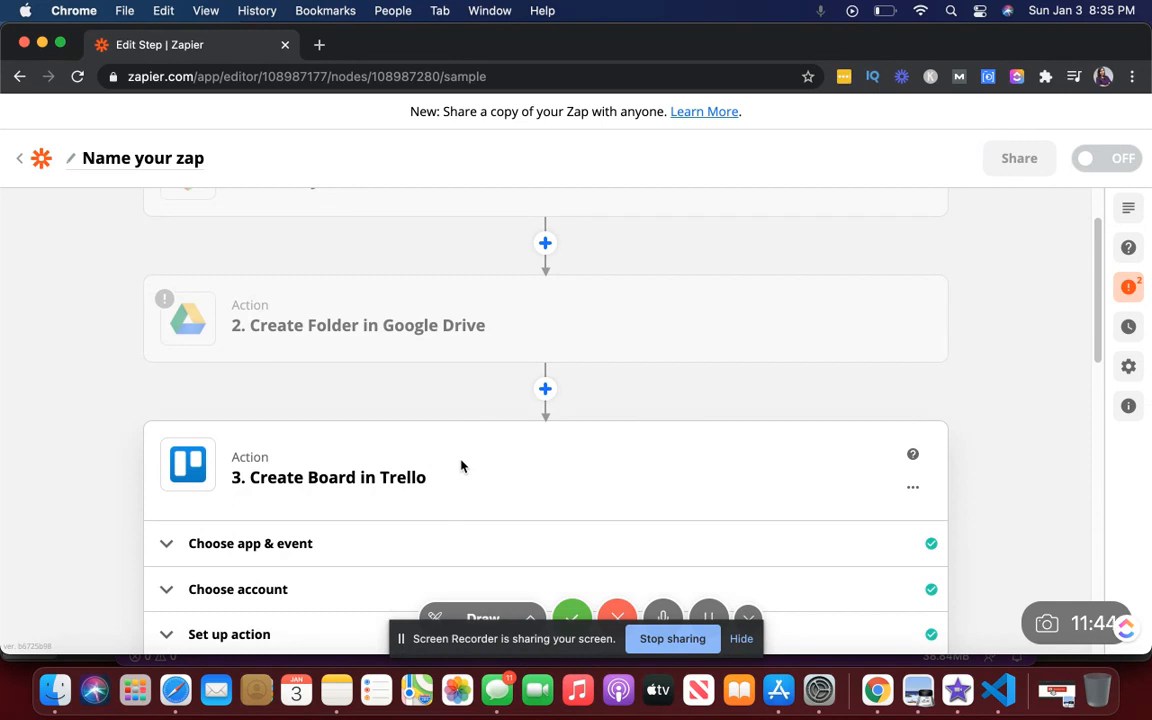